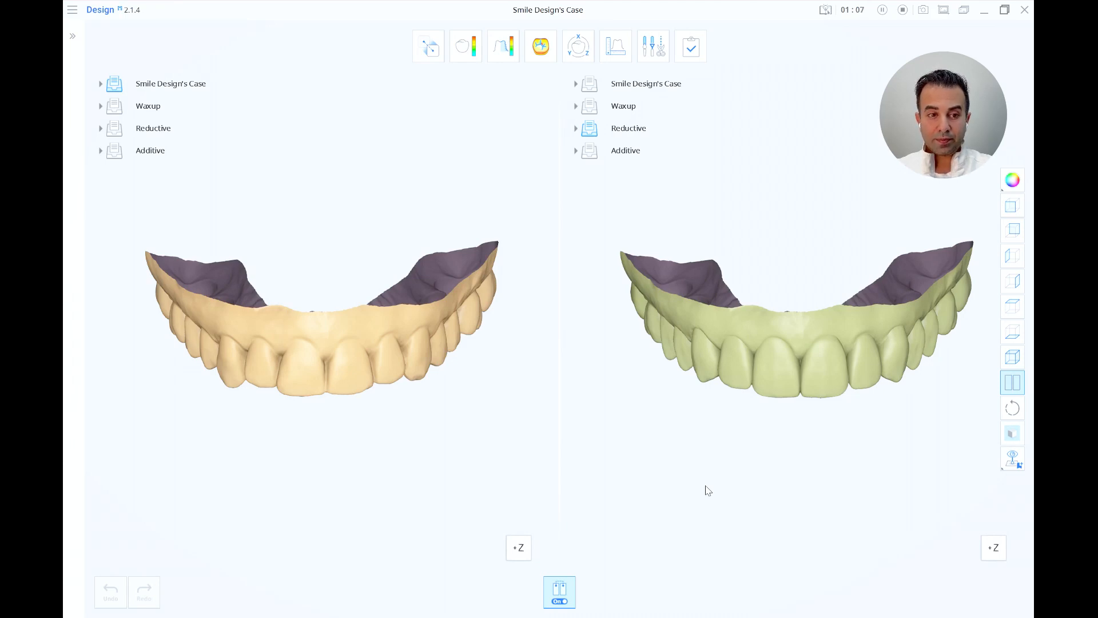
# Step: Expand the Smile Design's Case group in the first view, hide the Initial Scan, and inspect the library teeth from occlusal and front
pyautogui.click(100, 83)
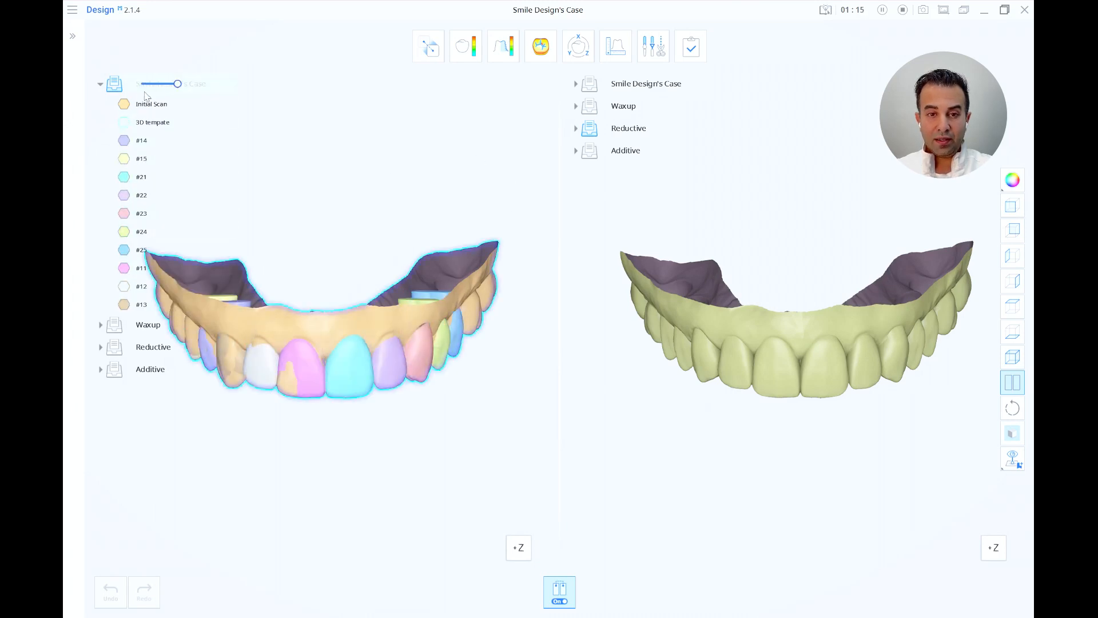
pyautogui.click(125, 104)
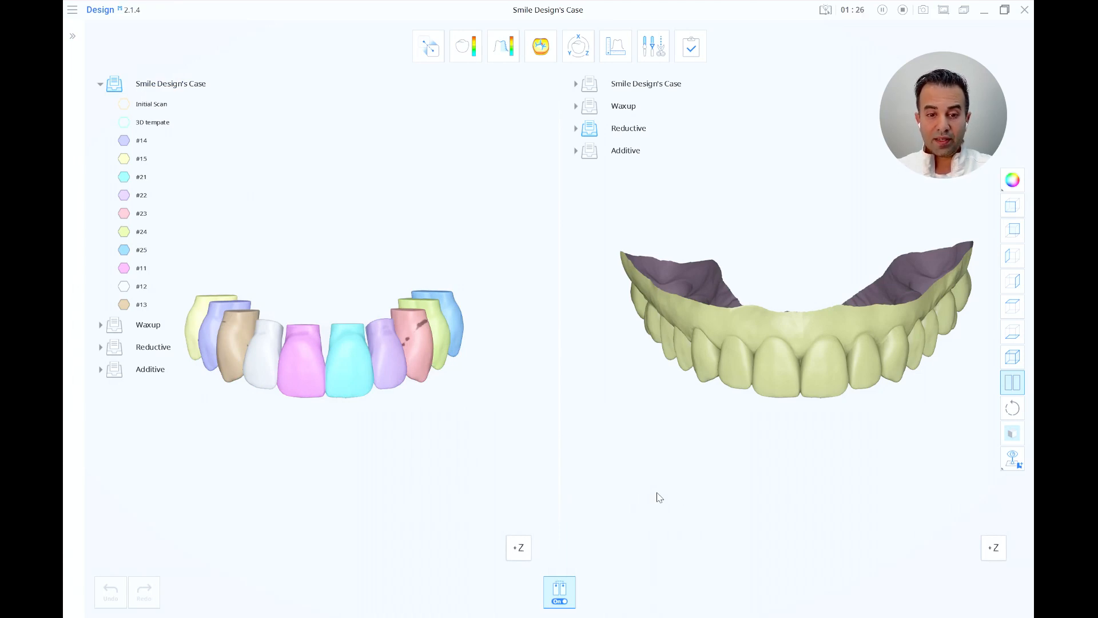
pyautogui.moveTo(658, 493); pyautogui.dragTo(652, 497, button='right')
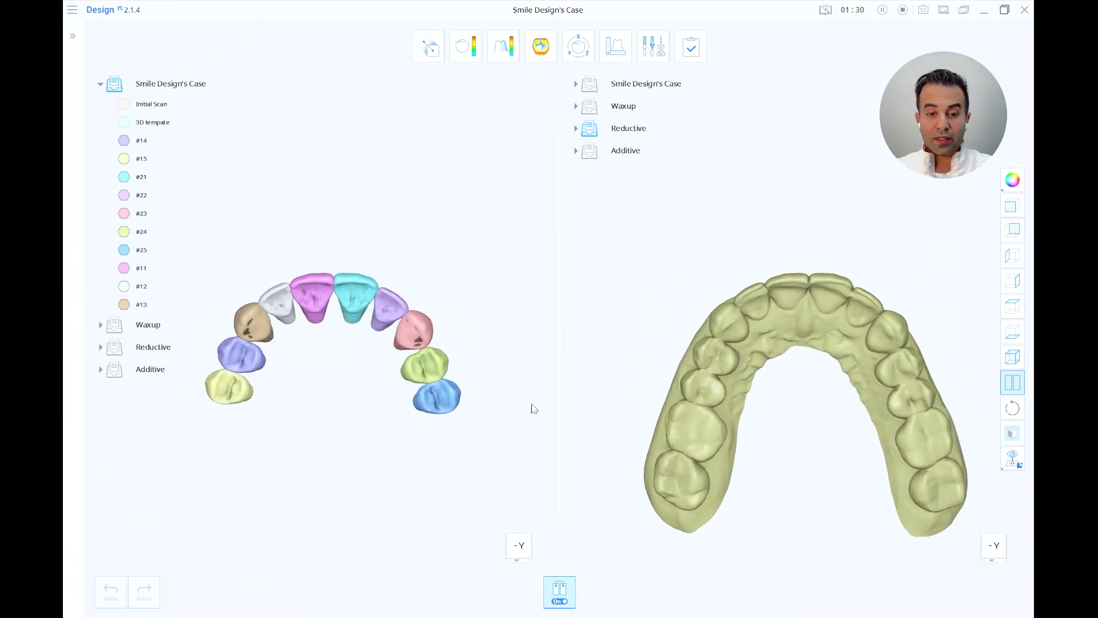
pyautogui.moveTo(325, 469); pyautogui.dragTo(325, 469, button='right')
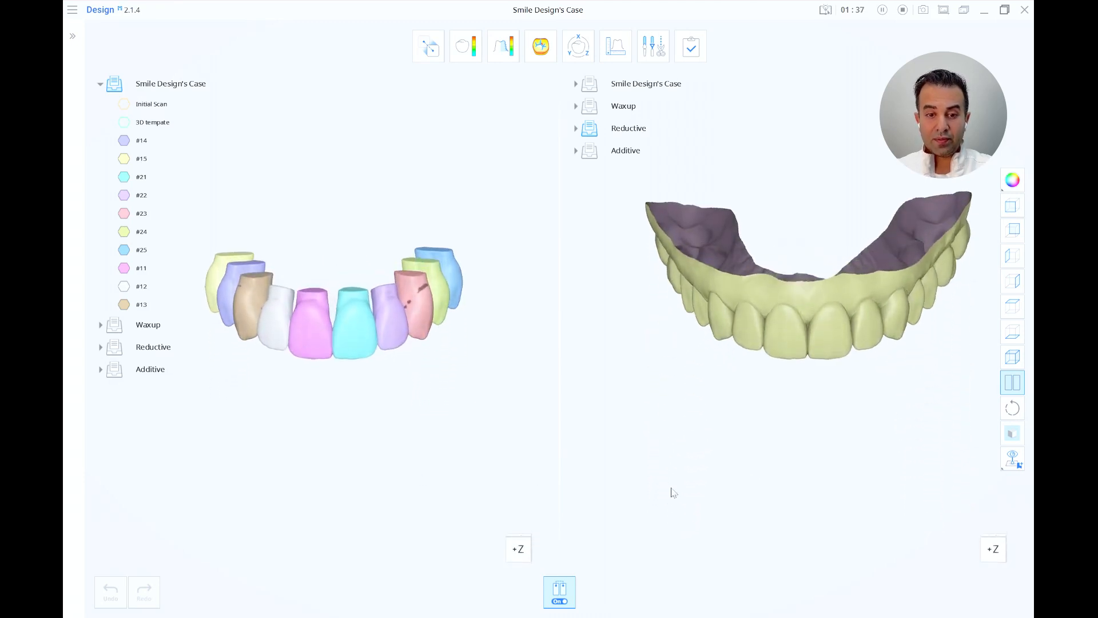
pyautogui.click(1013, 229)
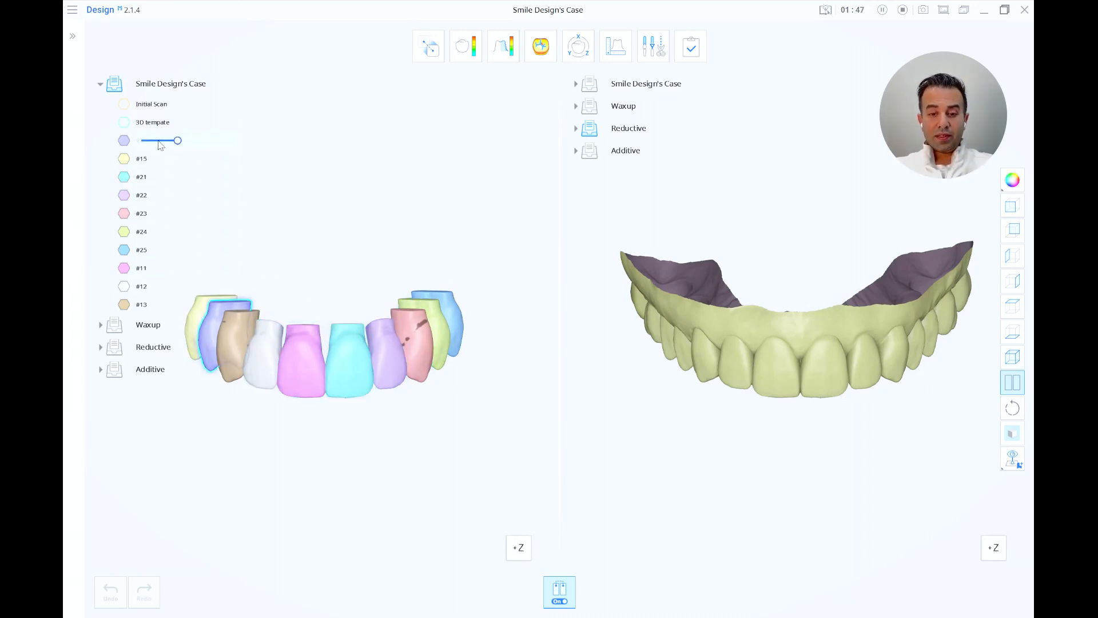
# Step: Show the Initial Scan again and examine how the library teeth overlap it from the occlusal, side and front directions
pyautogui.click(124, 105)
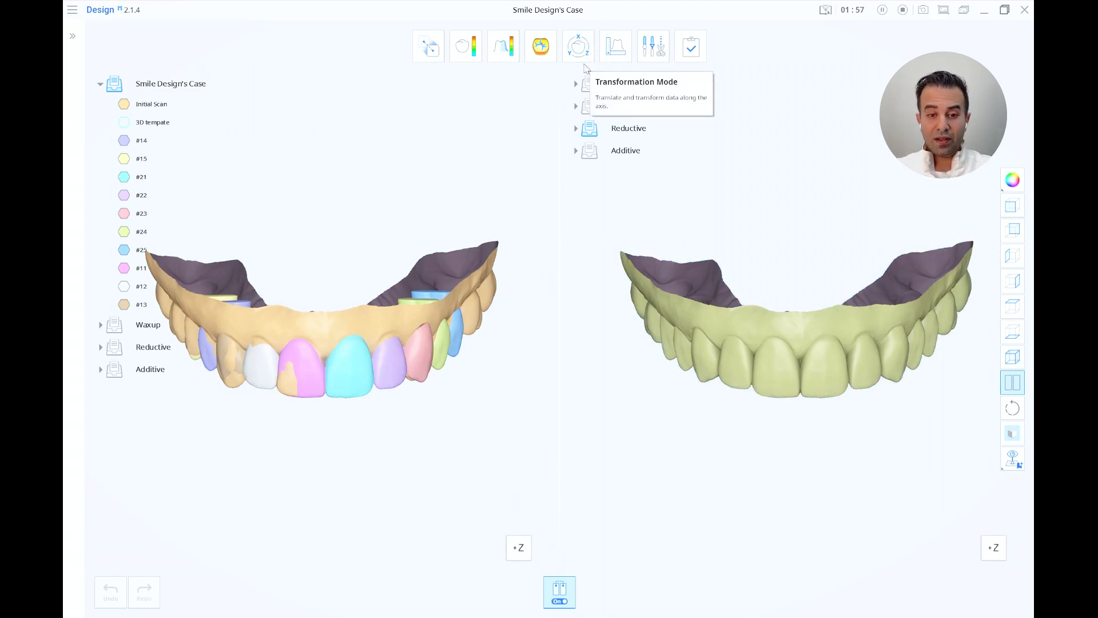
pyautogui.moveTo(493, 418); pyautogui.dragTo(491, 414, button='right')
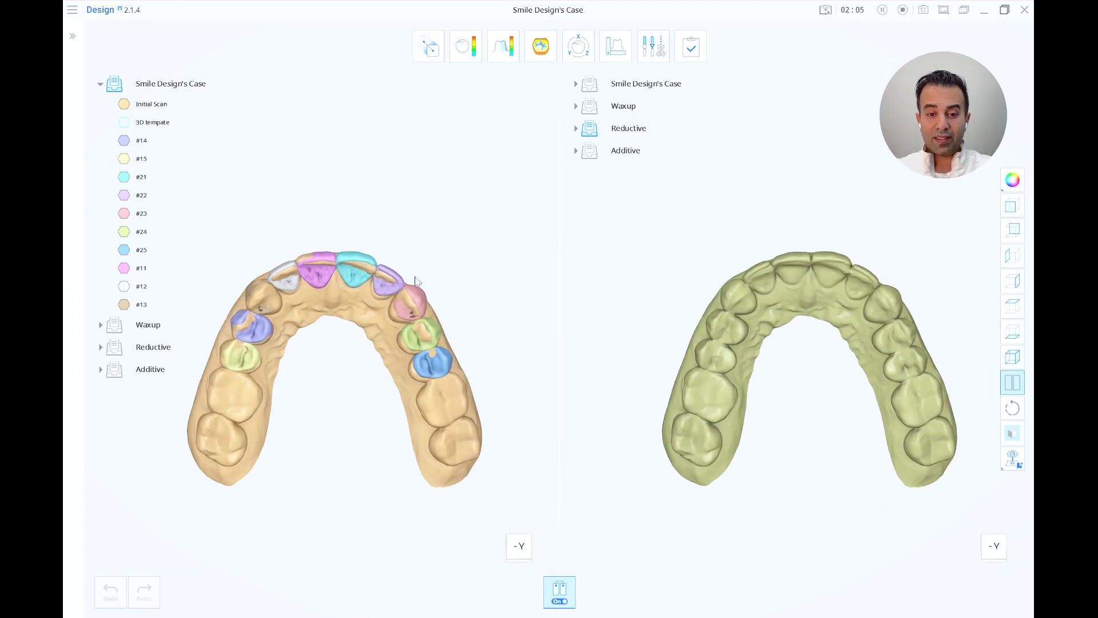
pyautogui.moveTo(303, 446); pyautogui.dragTo(400, 373, button='right')
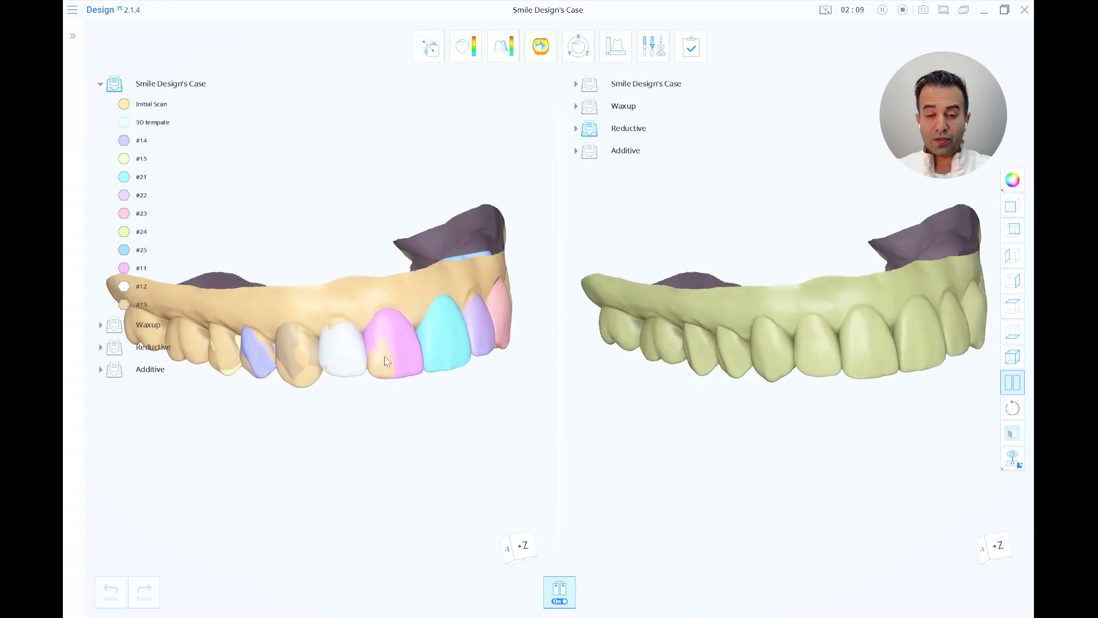
pyautogui.moveTo(383, 362); pyautogui.dragTo(388, 391, button='right')
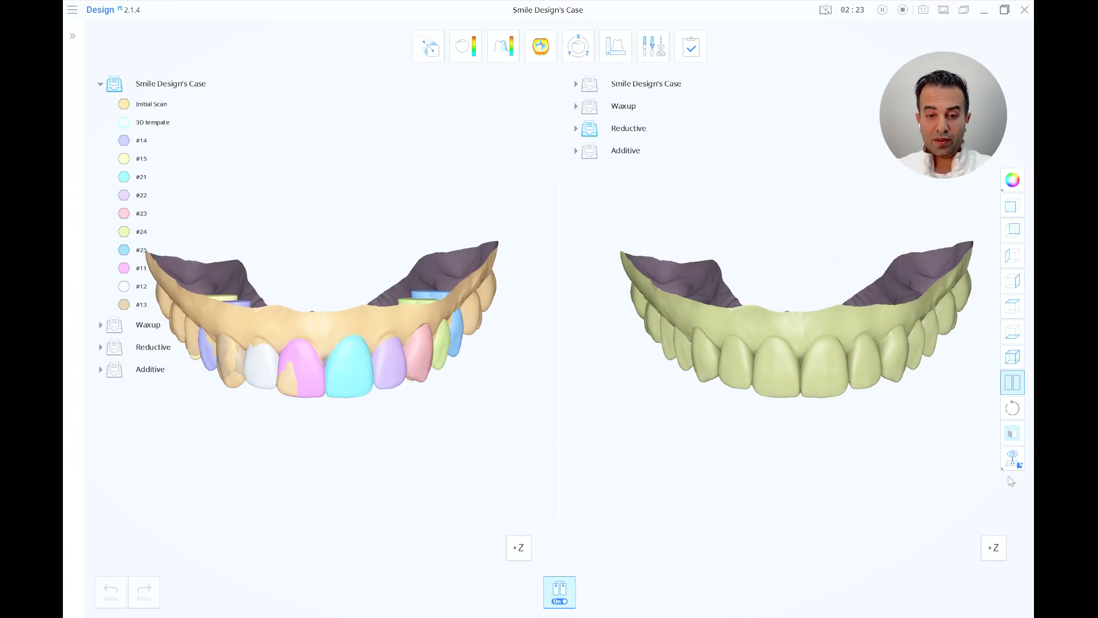
# Step: Return to the single view and hide all data in the Smile Design's Case, Waxup, Reductive and Additive groups
pyautogui.click(1010, 392)
pyautogui.click(1011, 385)
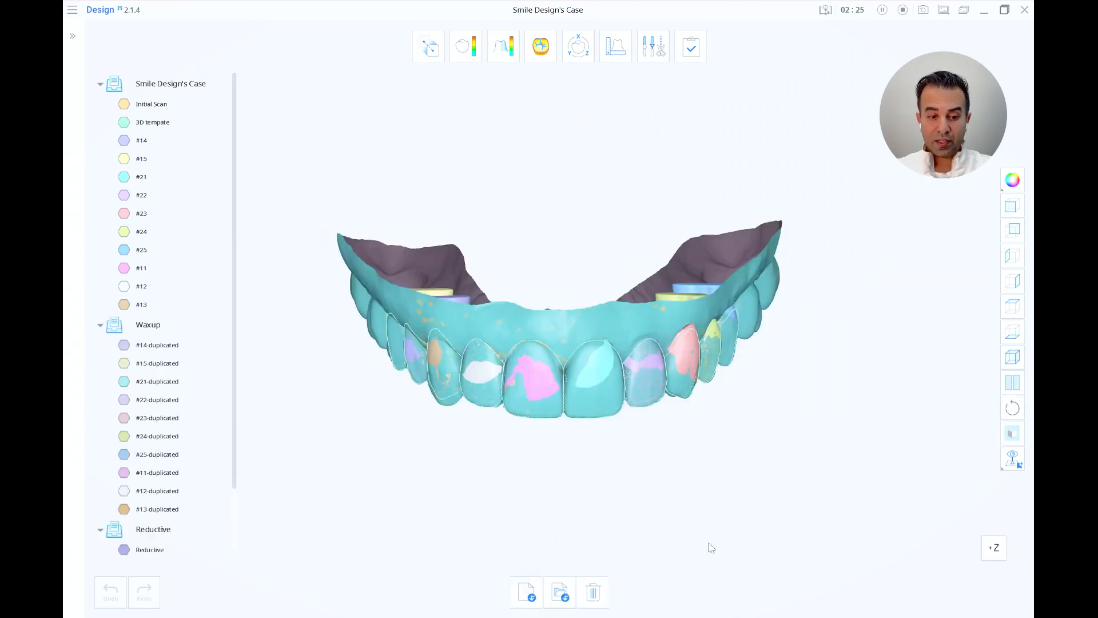
pyautogui.click(114, 324)
pyautogui.click(123, 550)
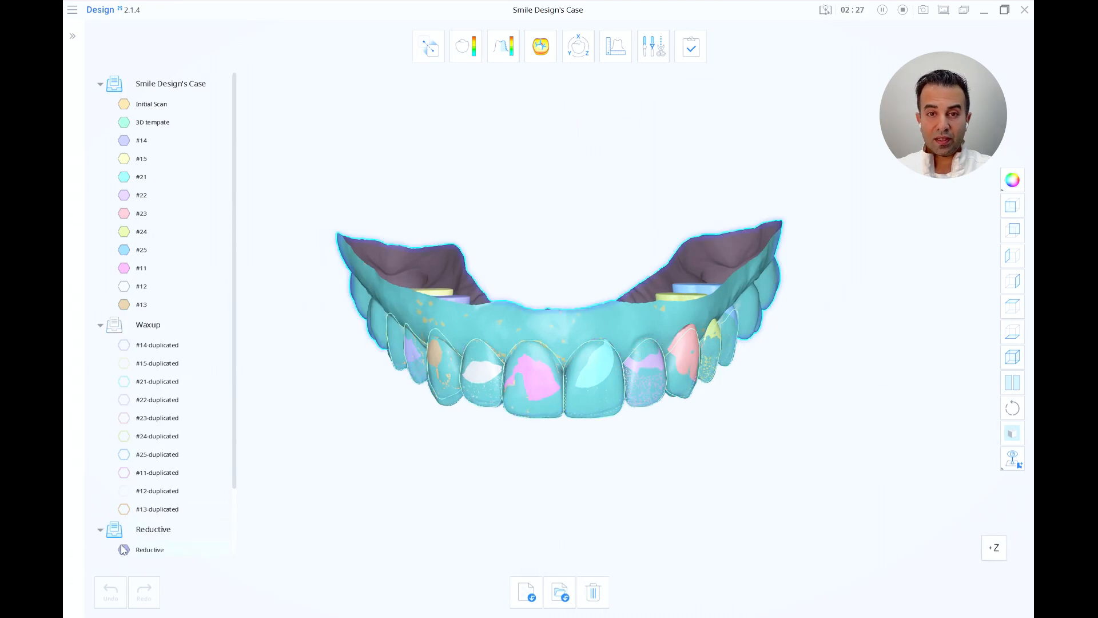
pyautogui.click(115, 84)
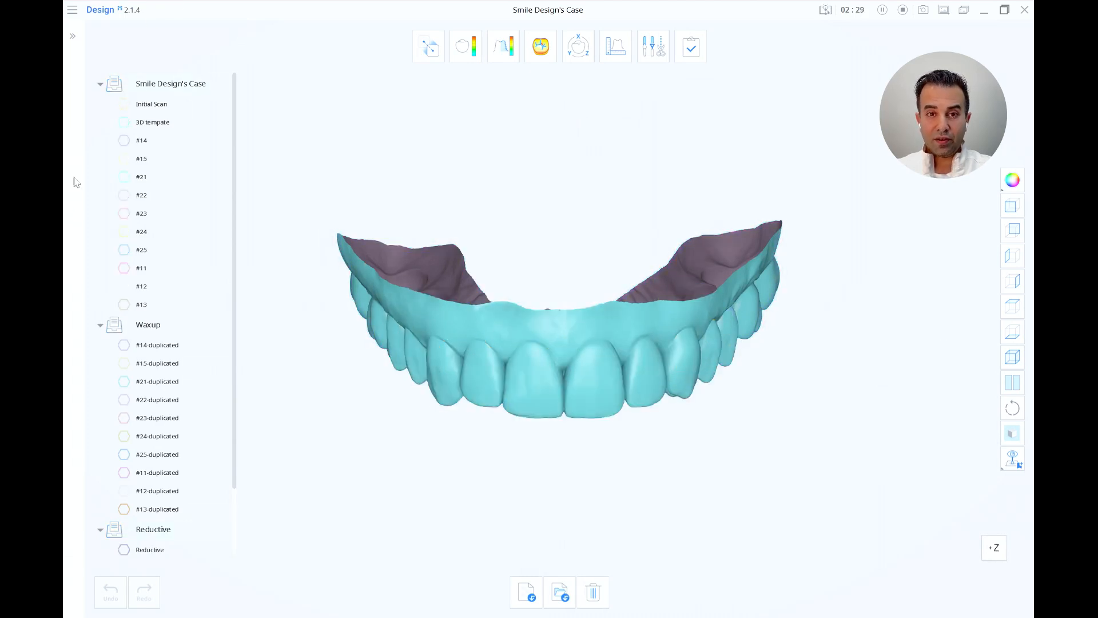
pyautogui.scroll(-2, 114, 257)
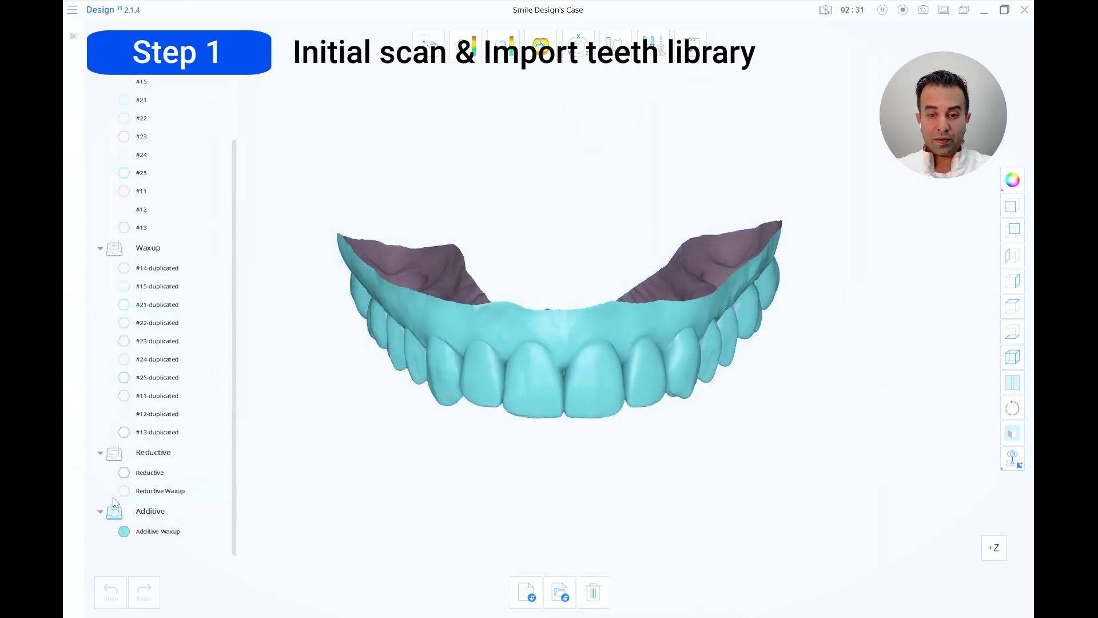
pyautogui.click(114, 511)
pyautogui.scroll(2, 121, 306)
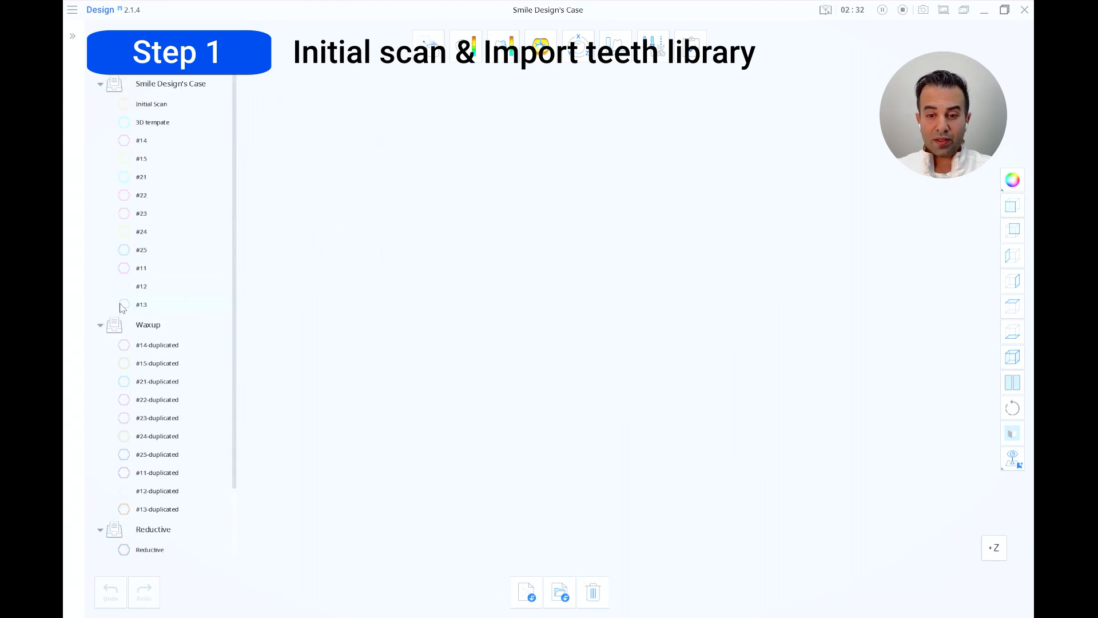
# Step: Show the Initial Scan from the front together with the ten library teeth #11 to #15 and #21 to #25
pyautogui.click(124, 104)
pyautogui.moveTo(880, 569); pyautogui.dragTo(879, 568, button='right')
pyautogui.click(1011, 228)
pyautogui.click(124, 140)
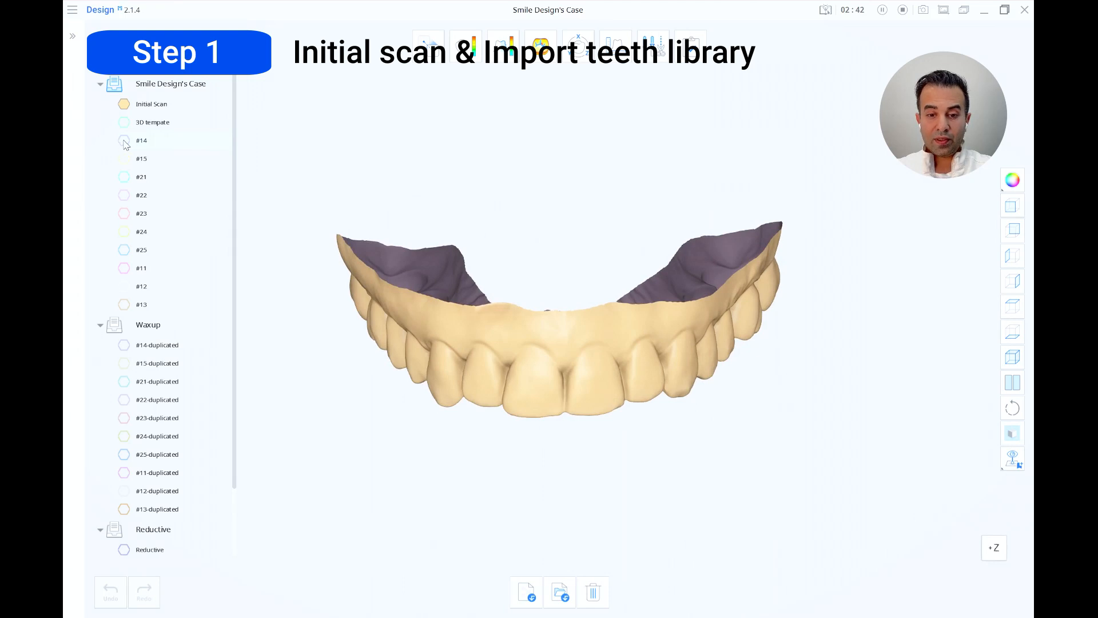
pyautogui.moveTo(124, 157); pyautogui.dragTo(124, 304)
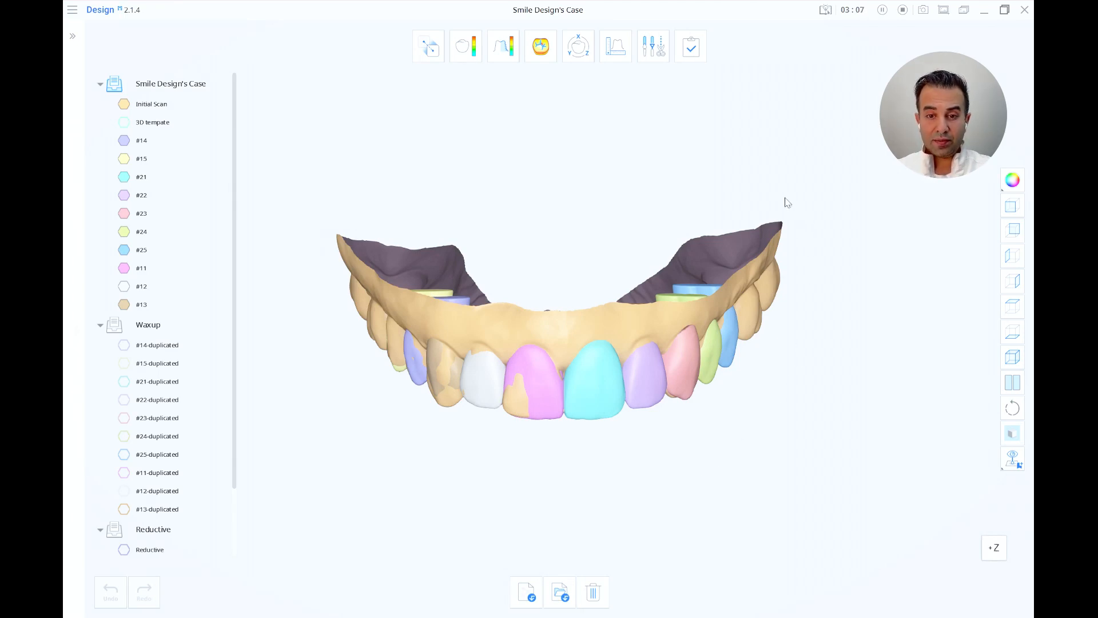
# Step: Start Transformation Mode with the ten original library teeth, #11 to #15 and #21 to #25, as the data to transform
pyautogui.click(583, 52)
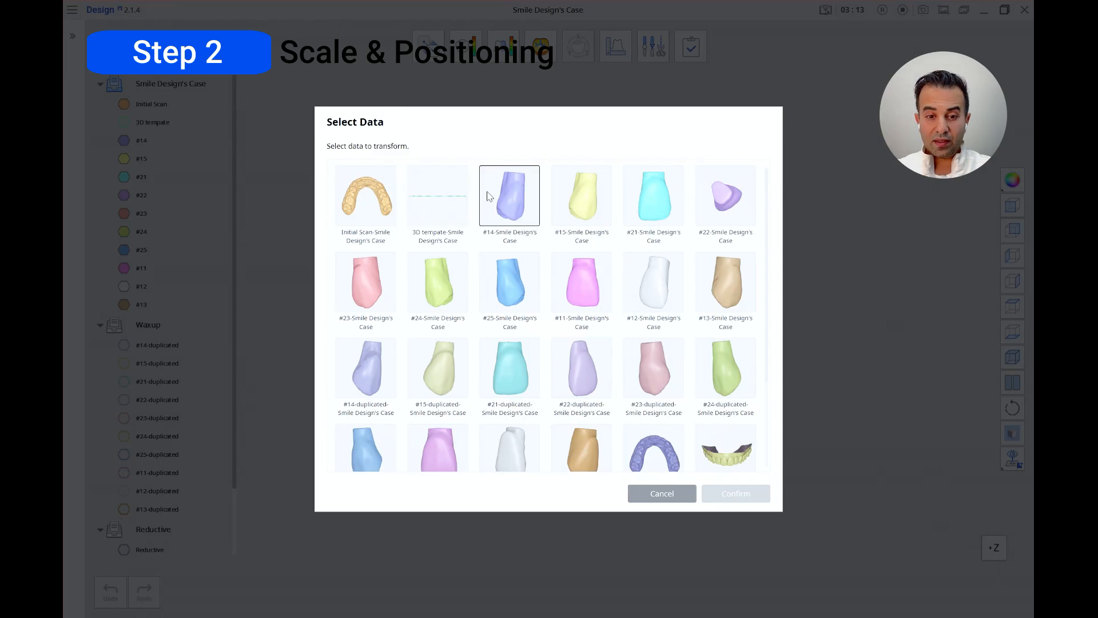
pyautogui.click(509, 194)
pyautogui.click(600, 194)
pyautogui.click(643, 193)
pyautogui.click(708, 203)
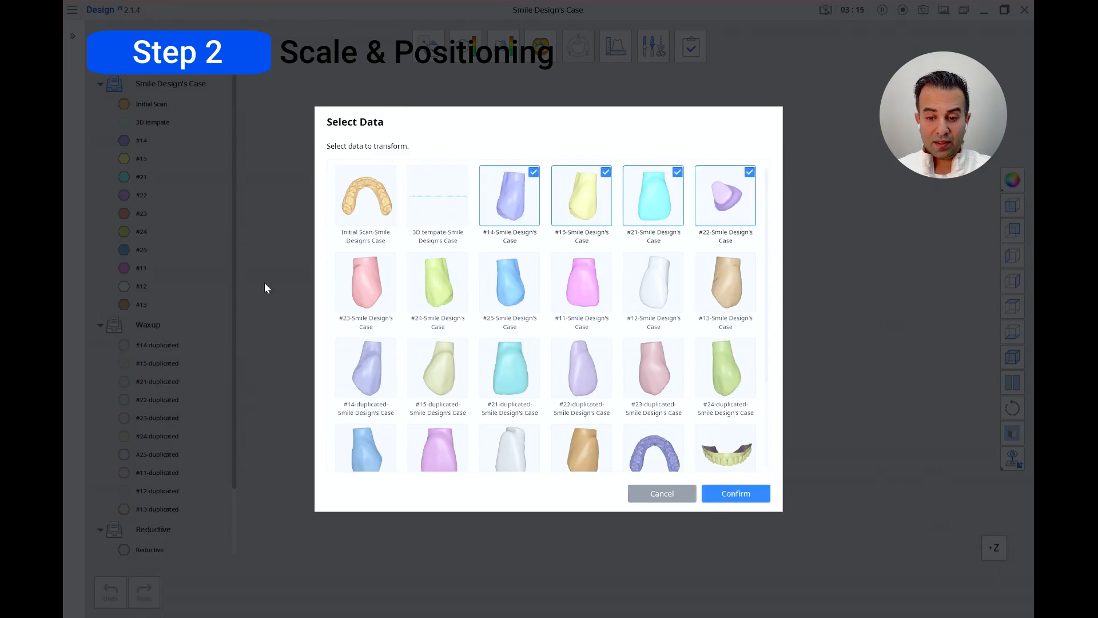
pyautogui.moveTo(333, 273); pyautogui.dragTo(712, 286)
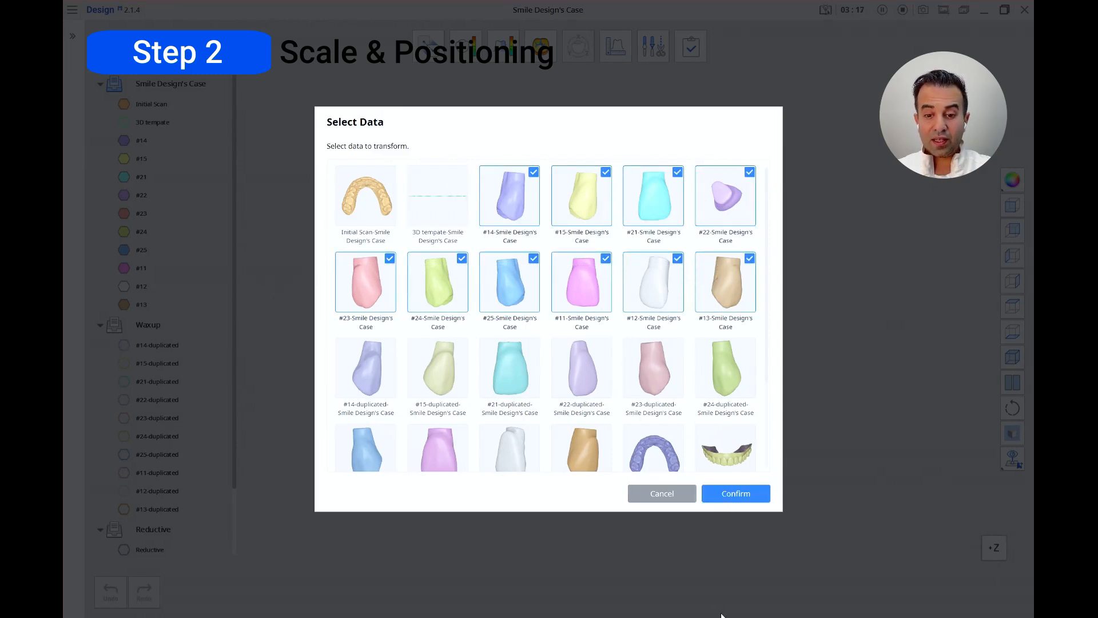
pyautogui.click(735, 493)
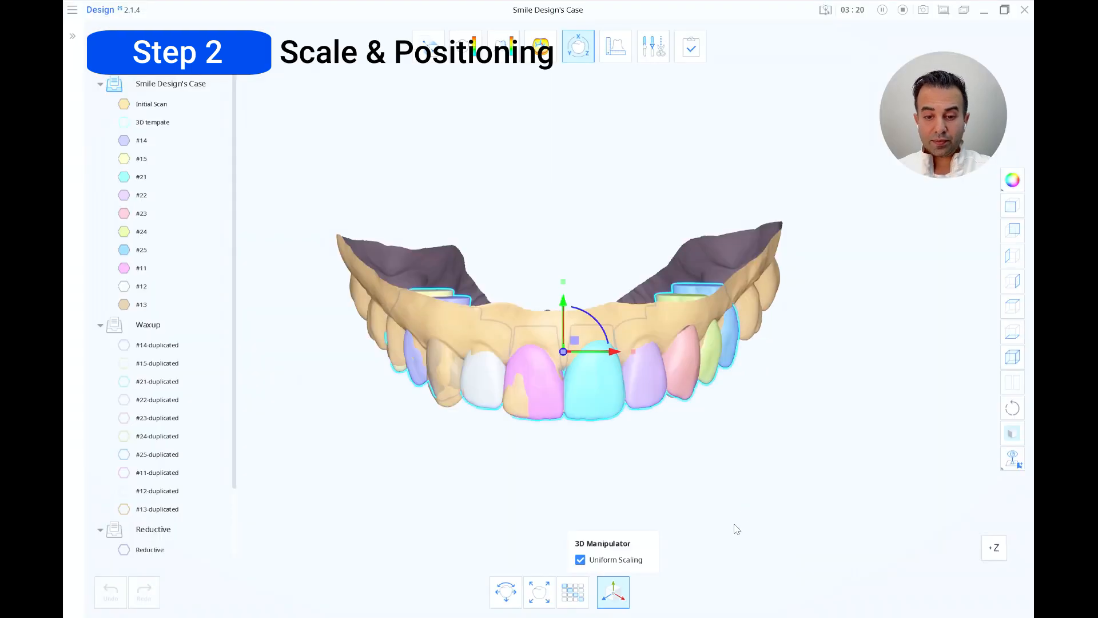
# Step: Try adjusting the selected teeth freehand with the 3D Manipulator, undoing each change
pyautogui.moveTo(571, 365)
pyautogui.mouseDown()
pyautogui.moveTo(524, 371)
pyautogui.moveTo(589, 378)
pyautogui.moveTo(538, 343)
pyautogui.moveTo(574, 364)
pyautogui.mouseUp()
pyautogui.hotkey('ctrl', 'z')
pyautogui.moveTo(600, 327); pyautogui.dragTo(620, 372)
pyautogui.hotkey('ctrl', 'z')
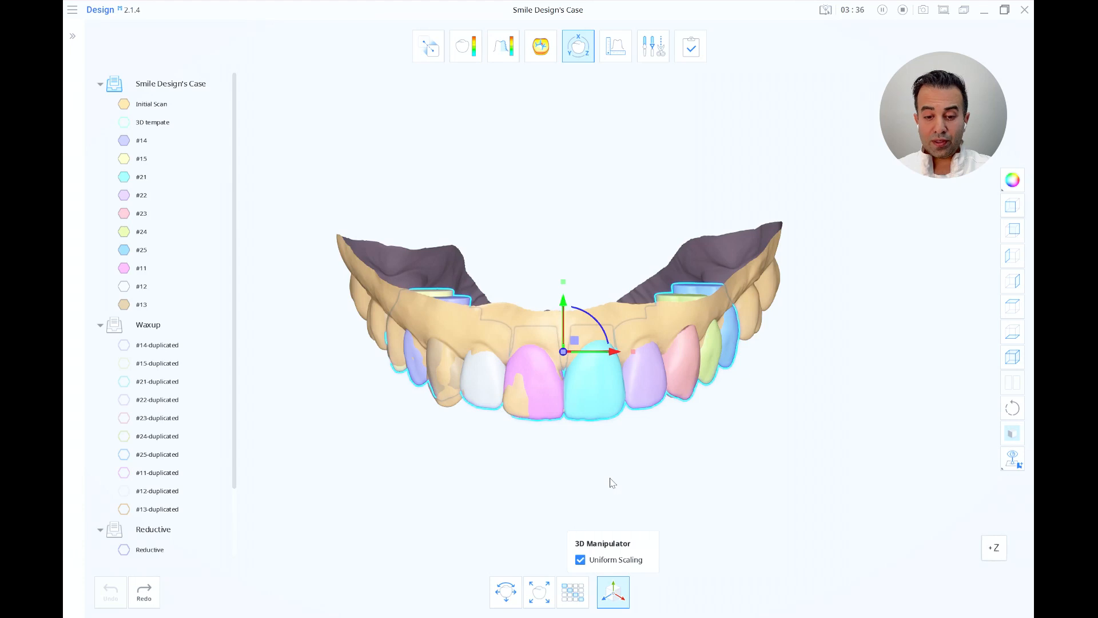
# Step: Switch to numeric translation and rotation, overlay the grid on the models, and align the incisal edges with the grid's horizontal zero line
pyautogui.click(506, 593)
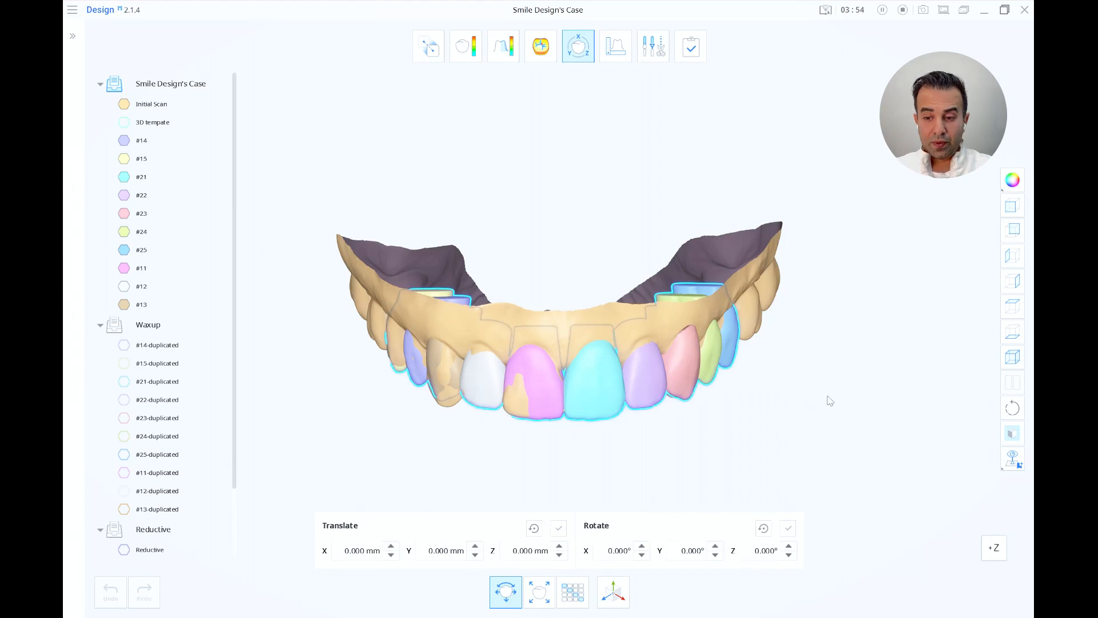
pyautogui.click(1013, 435)
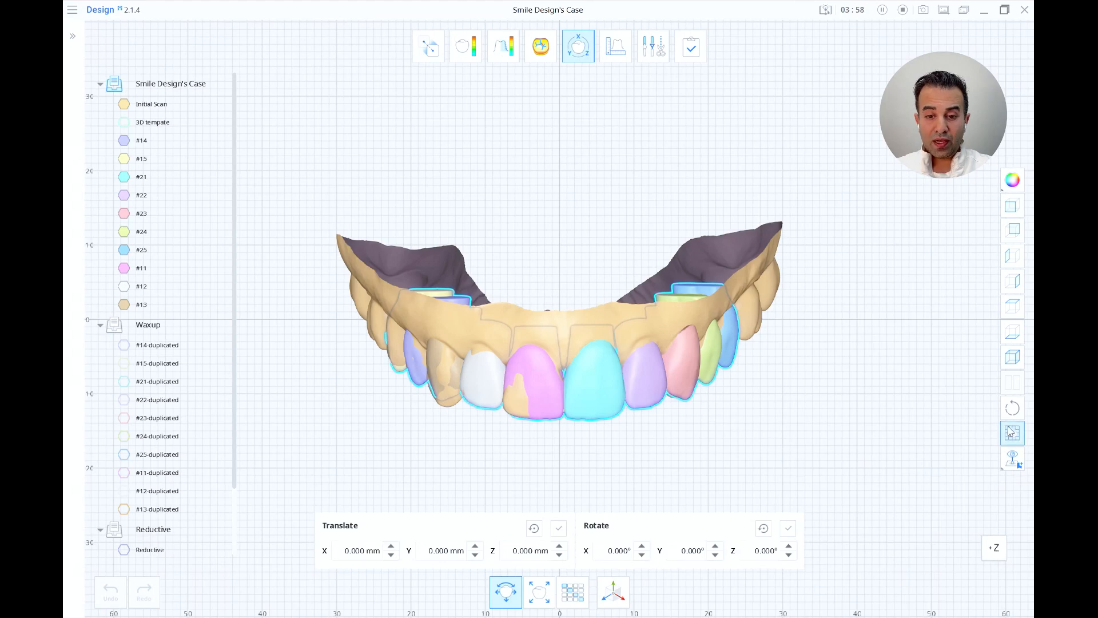
pyautogui.click(1013, 433)
pyautogui.moveTo(520, 436); pyautogui.dragTo(517, 335, button='middle')
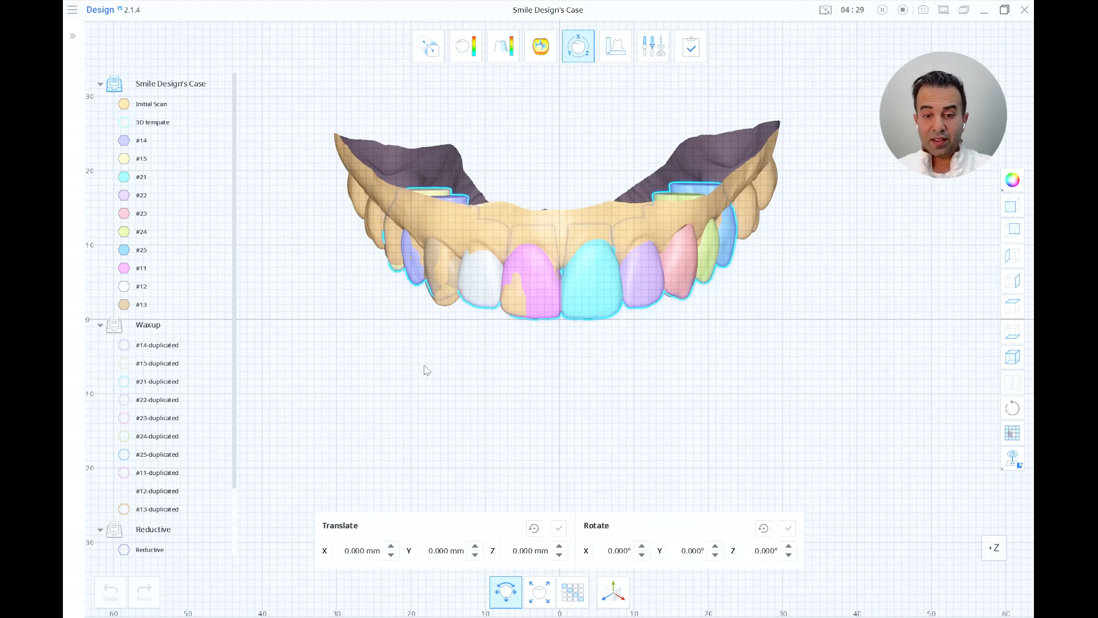
# Step: Test the X translation of the selected teeth, return it to 0 mm, and set the Y translation to 0.1 mm
pyautogui.click(391, 546)
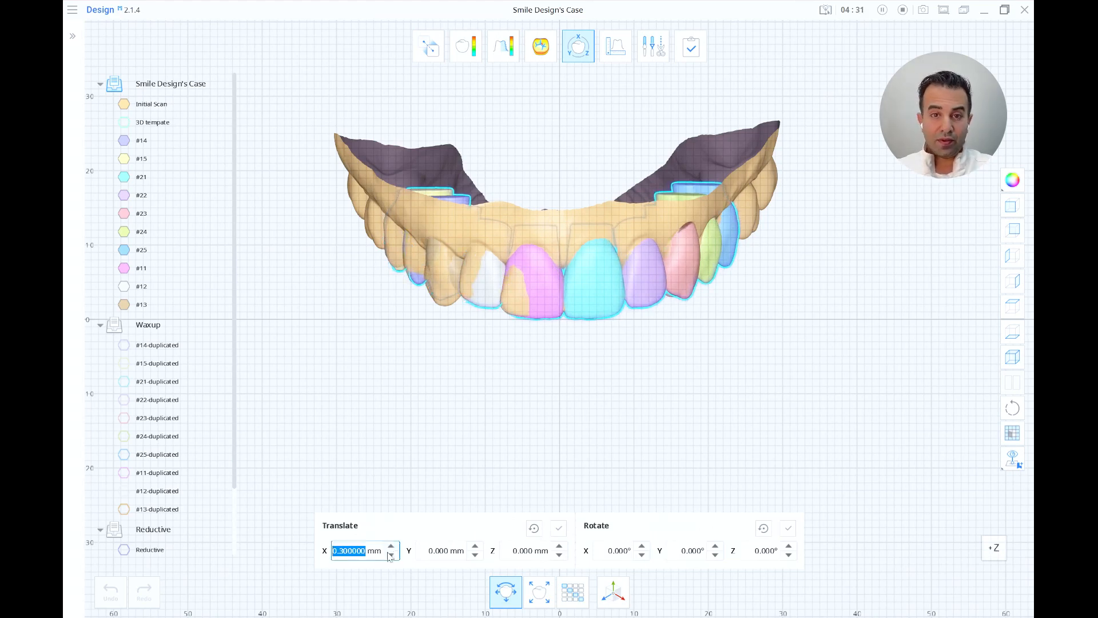
pyautogui.click(391, 555)
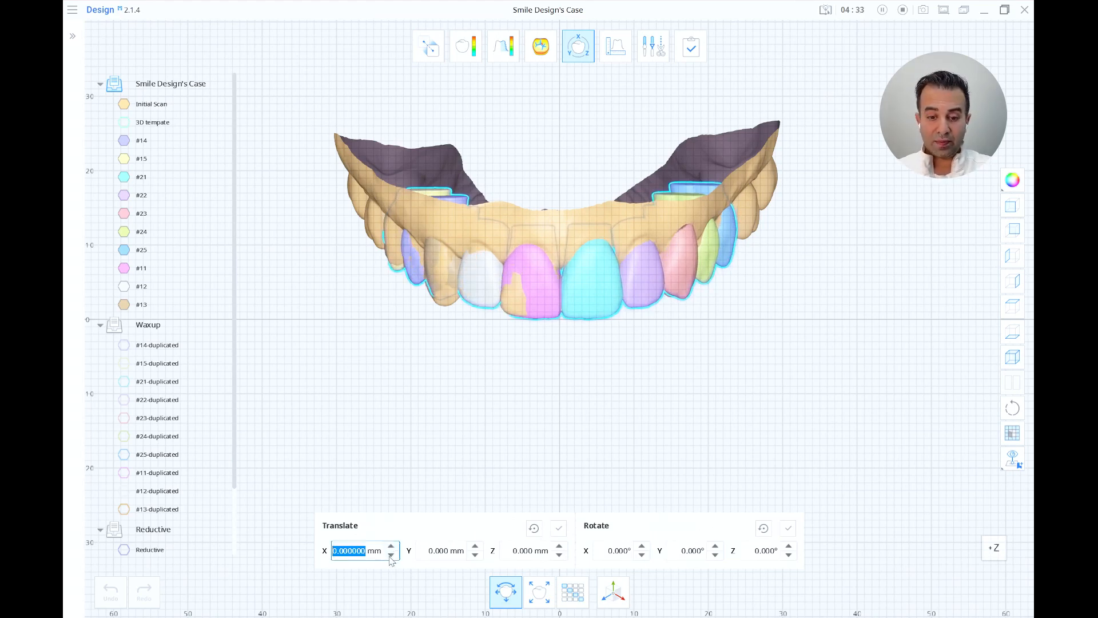
pyautogui.click(474, 545)
pyautogui.click(475, 546)
pyautogui.click(474, 546)
pyautogui.click(475, 546)
pyautogui.click(475, 555)
pyautogui.click(475, 555)
pyautogui.click(474, 555)
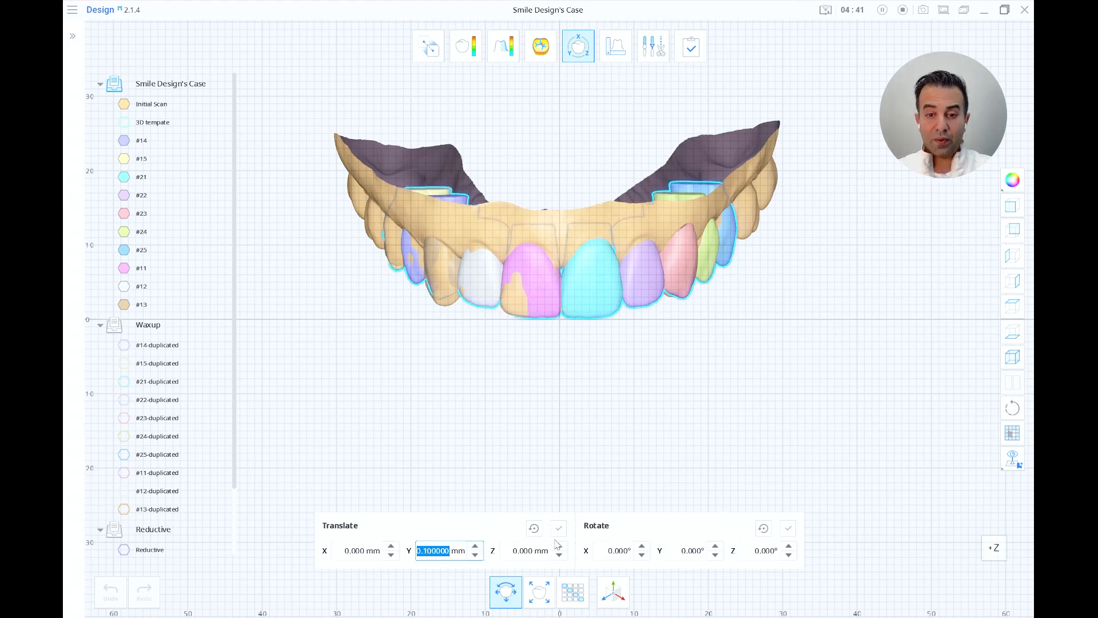
# Step: Set the selected teeth's Z translation to 0.3 mm, checking their position from the occlusal view
pyautogui.click(560, 546)
pyautogui.click(560, 547)
pyautogui.click(560, 546)
pyautogui.click(560, 546)
pyautogui.click(559, 546)
pyautogui.click(560, 546)
pyautogui.click(560, 547)
pyautogui.click(561, 555)
pyautogui.click(561, 555)
pyautogui.click(560, 555)
pyautogui.click(560, 555)
pyautogui.hotkey('alt', '6')
pyautogui.click(560, 546)
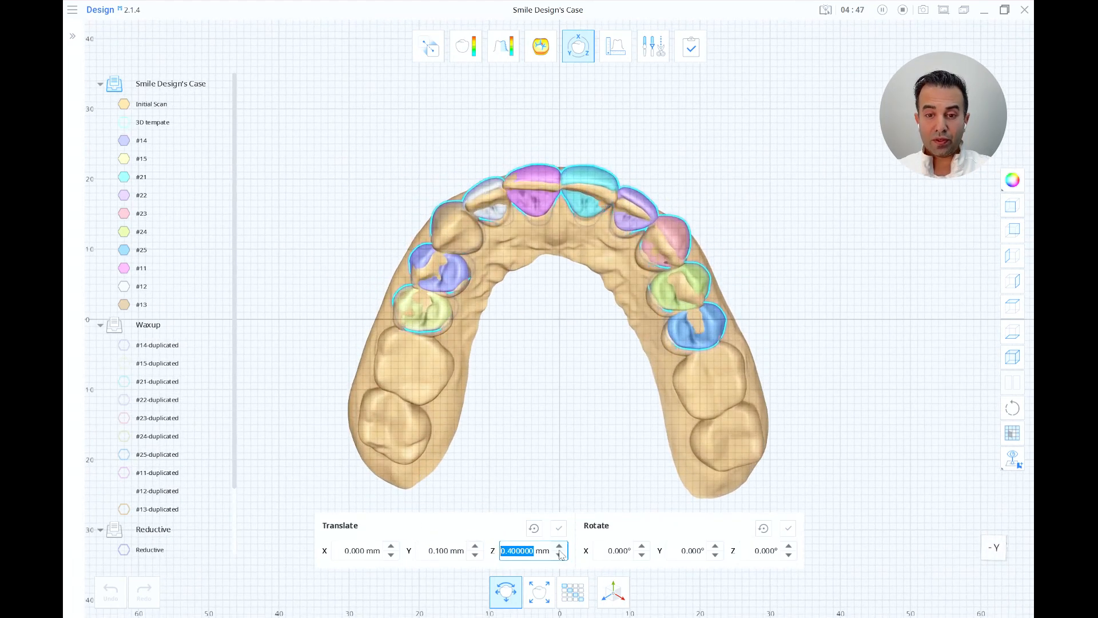
# Step: From the front view, try rotating the selected teeth 4° about the X axis, and return the angle to 0°
pyautogui.click(1012, 206)
pyautogui.moveTo(572, 343); pyautogui.dragTo(564, 388, button='right')
pyautogui.moveTo(542, 402); pyautogui.dragTo(547, 314, button='middle')
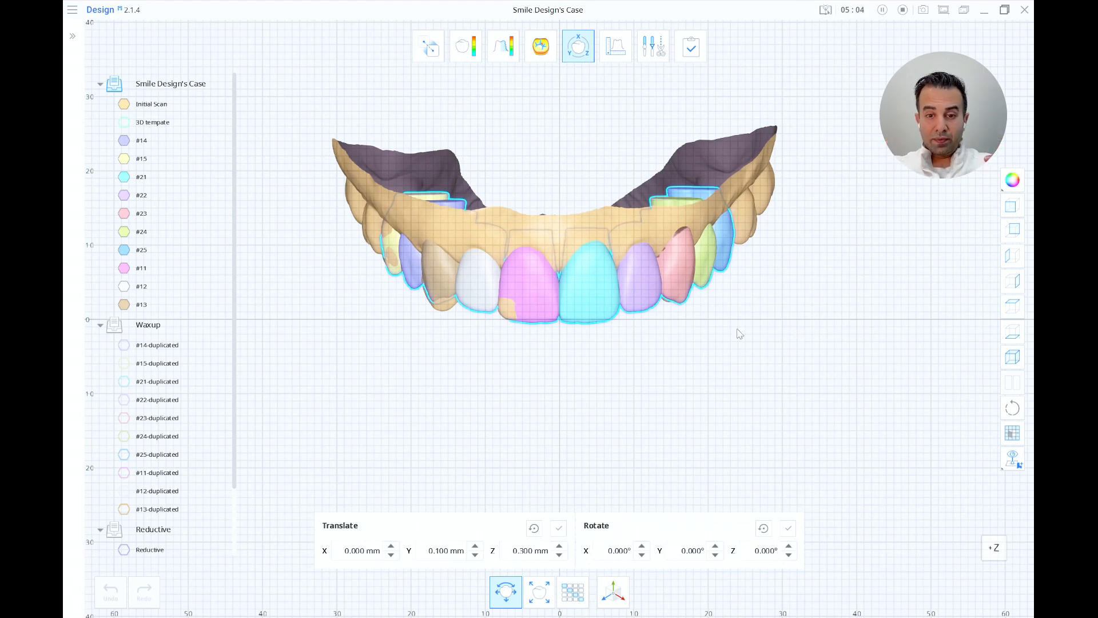
pyautogui.click(642, 546)
pyautogui.click(641, 546)
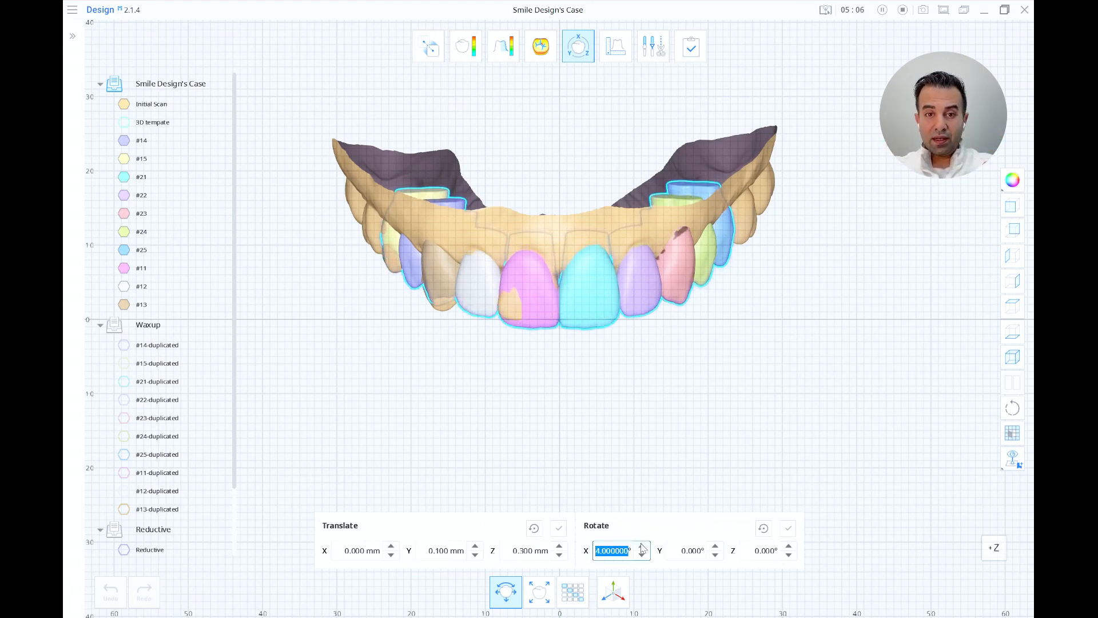
pyautogui.click(643, 555)
pyautogui.click(642, 555)
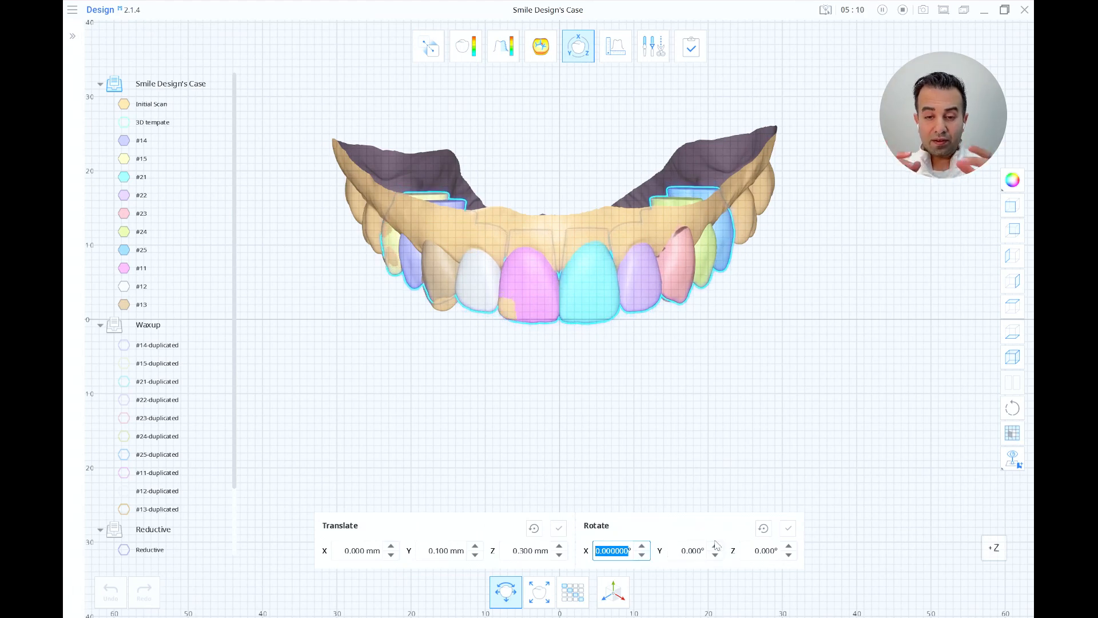
# Step: Try rotating the selected teeth about the Y axis, and return the angle to 0°
pyautogui.click(715, 545)
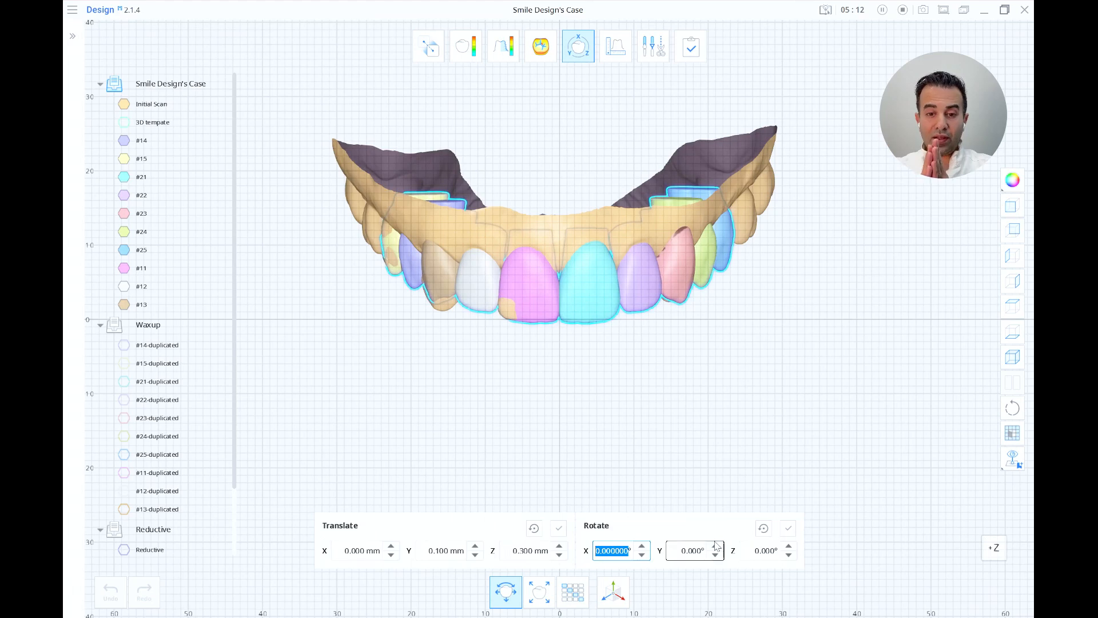
pyautogui.click(715, 546)
pyautogui.click(715, 546)
pyautogui.click(715, 555)
pyautogui.click(715, 555)
pyautogui.click(715, 555)
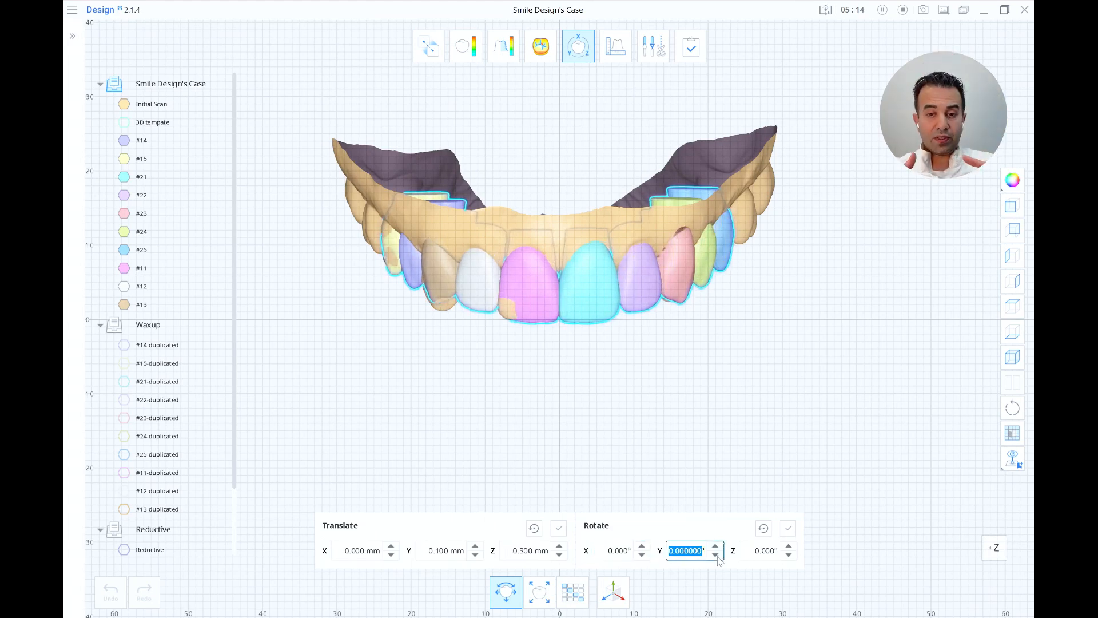
# Step: Try rotating the selected teeth about the Z axis, return the angle to 0°, and reset the rotation values
pyautogui.click(789, 546)
pyautogui.click(789, 546)
pyautogui.click(789, 555)
pyautogui.click(789, 555)
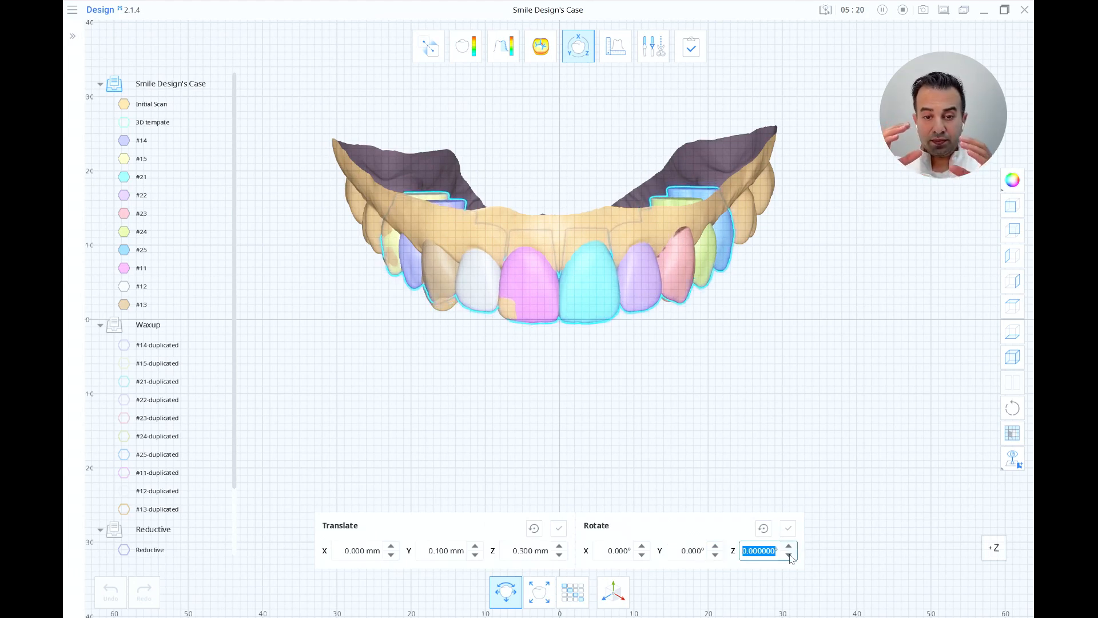
pyautogui.click(763, 527)
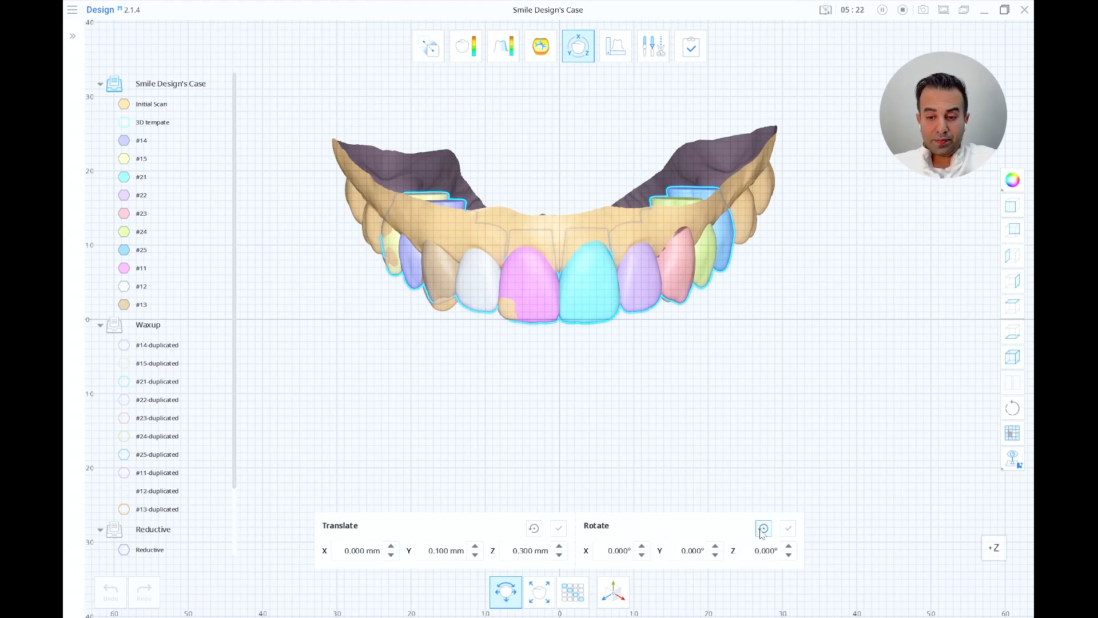
# Step: Reset the selected teeth's translation values, compare the teeth with the Initial Scan hidden and shown, and exit the transform mode
pyautogui.click(533, 528)
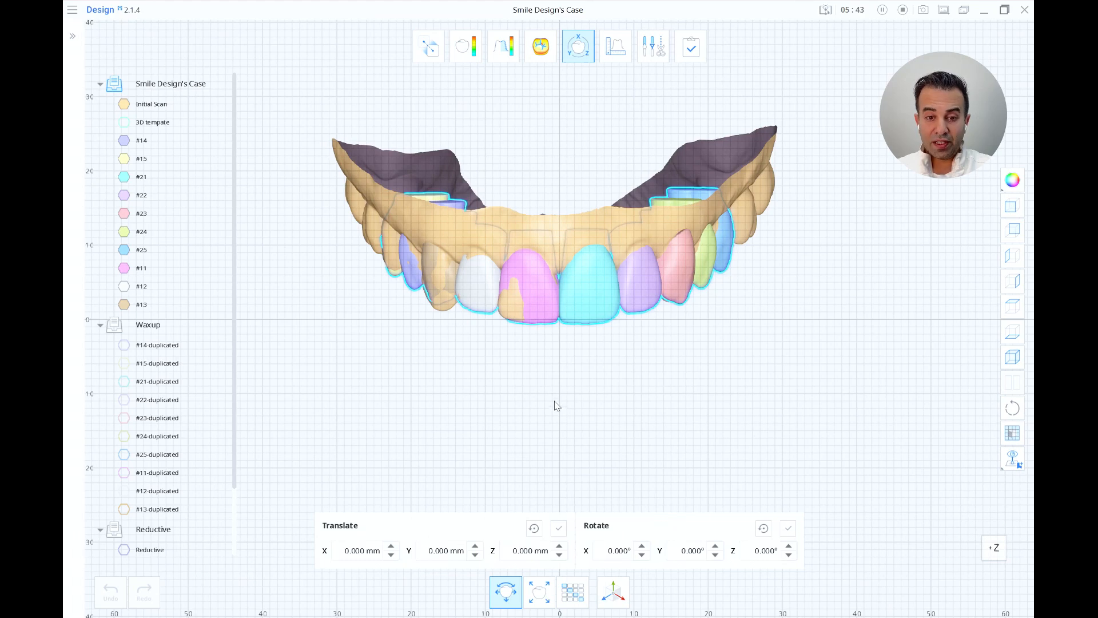
pyautogui.scroll(2, 553, 377)
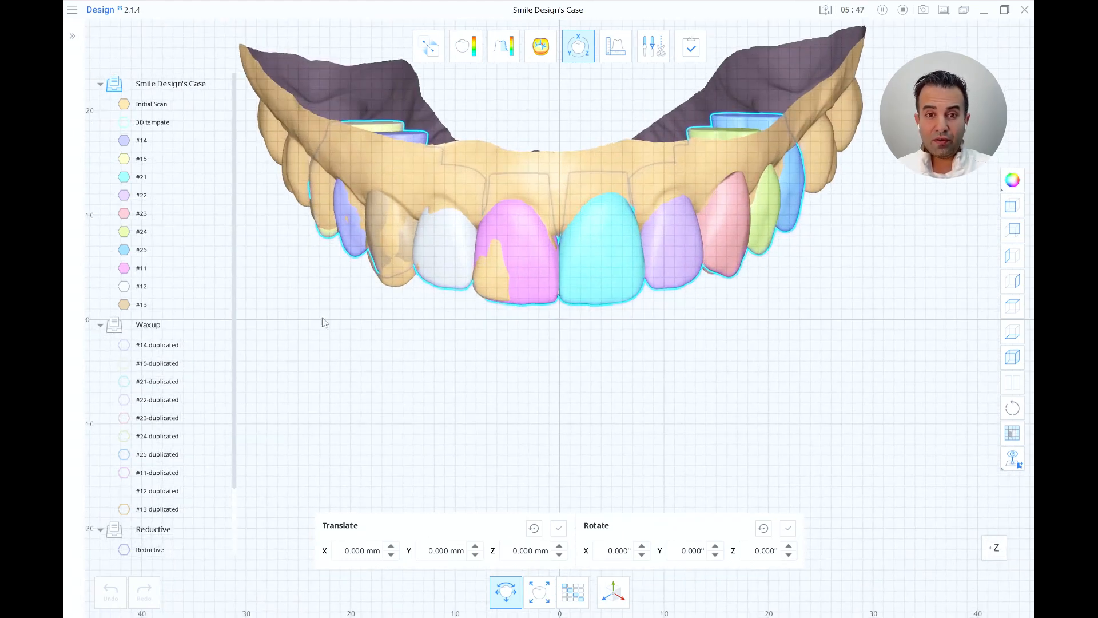
pyautogui.click(124, 104)
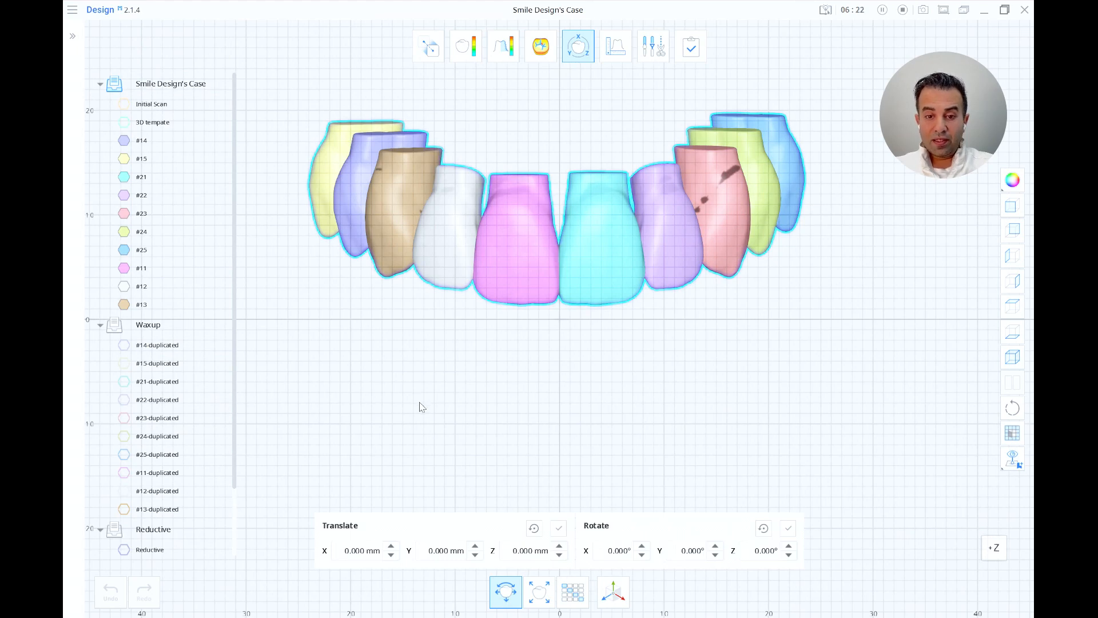
pyautogui.click(125, 106)
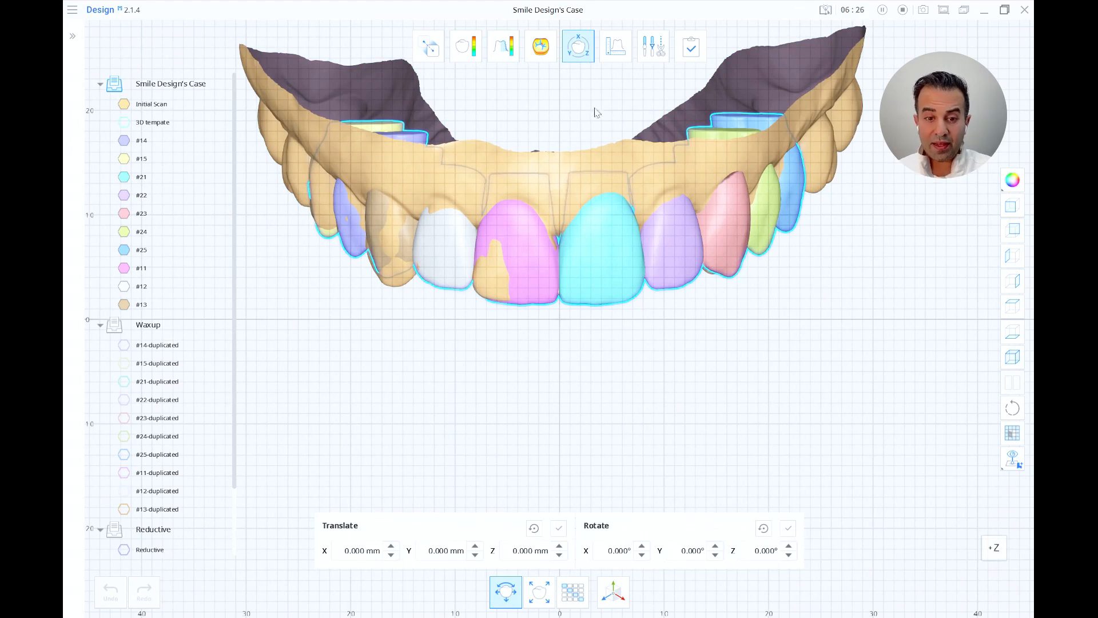
pyautogui.click(584, 51)
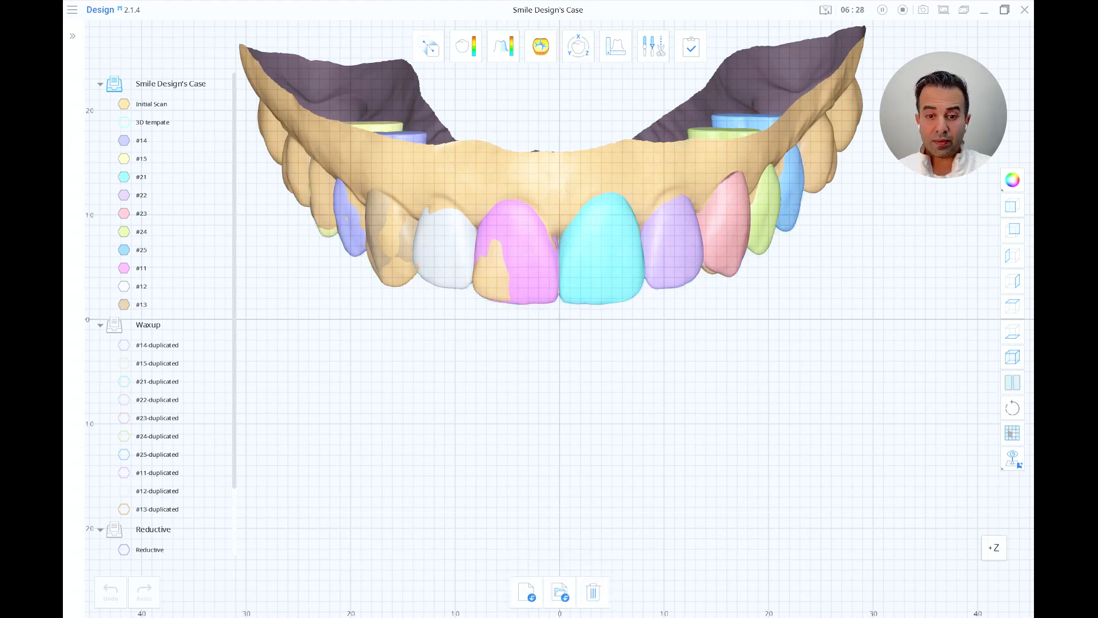
# Step: Turn off the background grid behind the Initial Scan and the library teeth
pyautogui.click(1011, 433)
pyautogui.moveTo(488, 402); pyautogui.dragTo(539, 486, button='right')
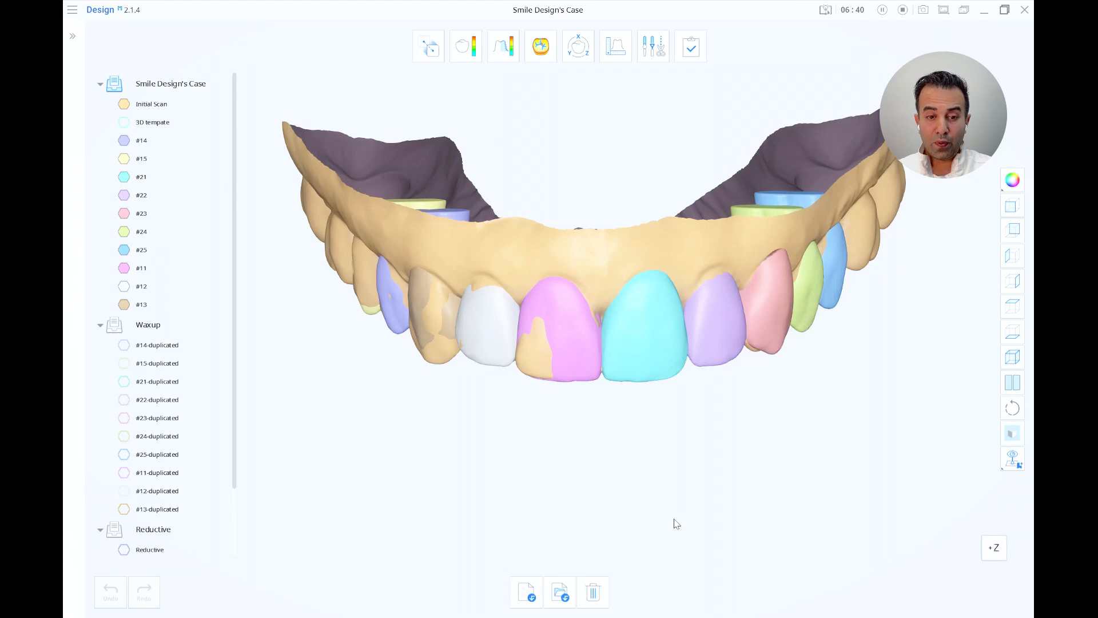
pyautogui.moveTo(613, 450); pyautogui.dragTo(615, 446, button='right')
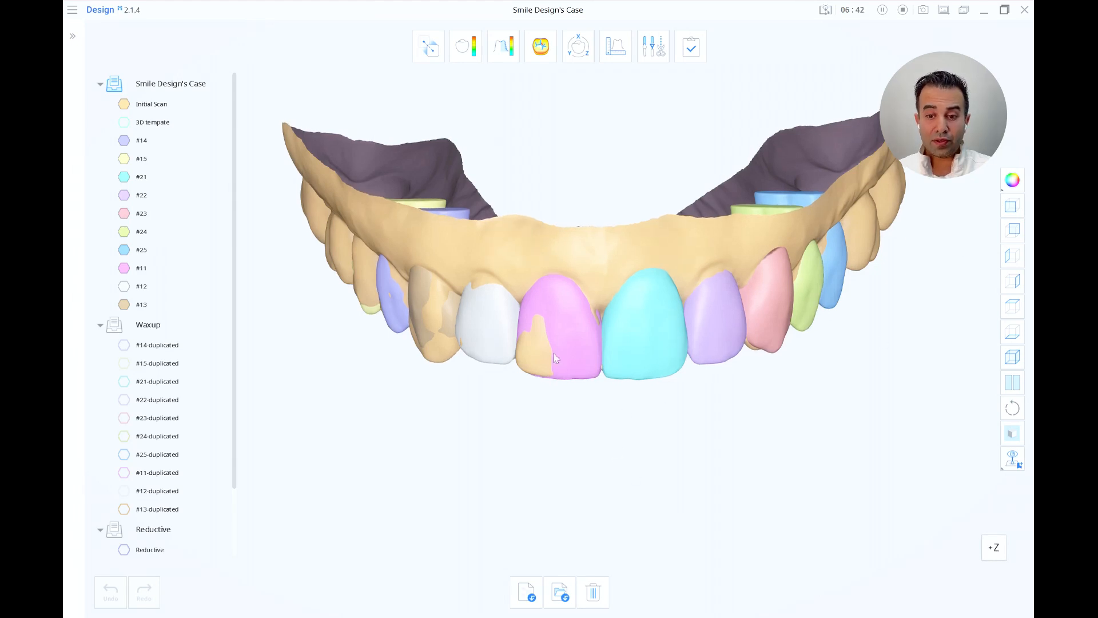
# Step: Duplicate the Initial Scan and hide the original
pyautogui.moveTo(180, 100)
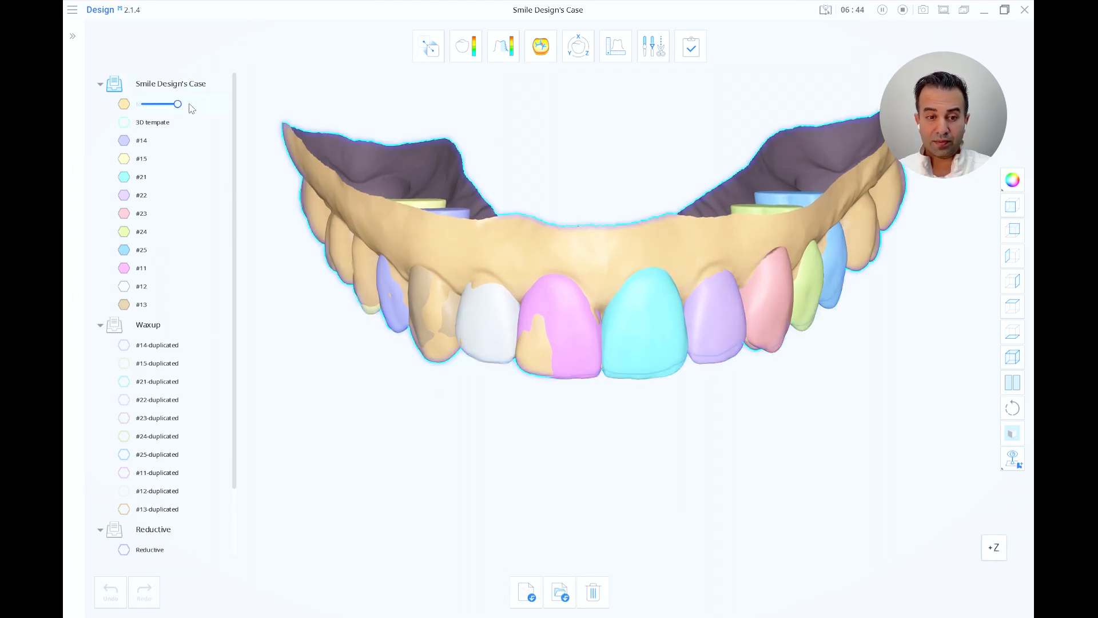
pyautogui.rightClick(202, 110)
pyautogui.click(243, 222)
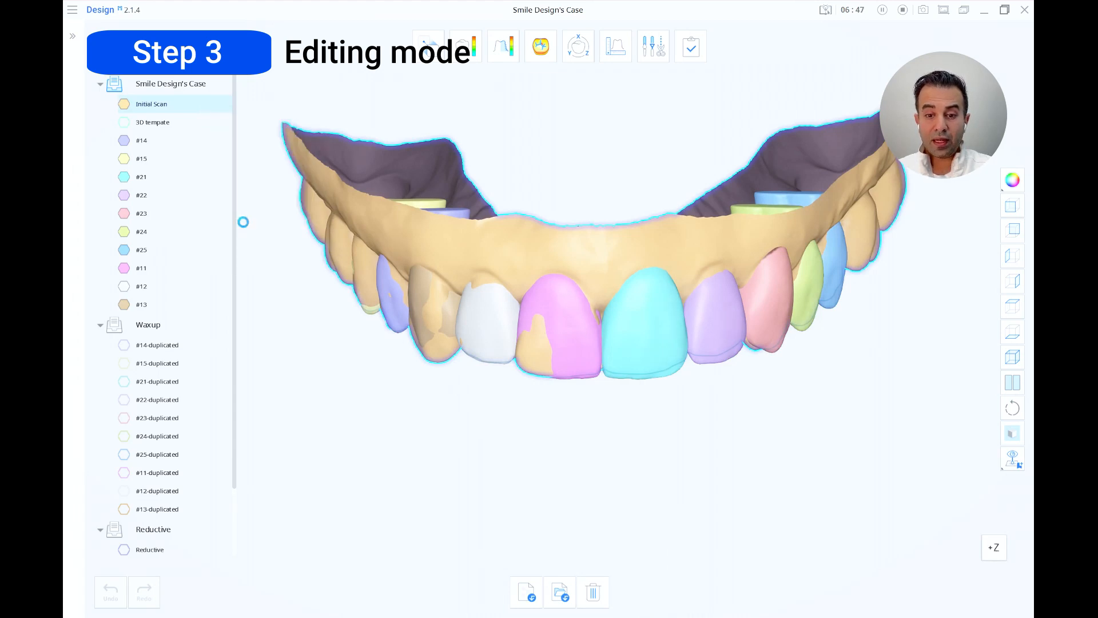
pyautogui.click(124, 104)
pyautogui.moveTo(282, 267)
pyautogui.mouseDown(button='right')
pyautogui.moveTo(321, 286)
pyautogui.moveTo(282, 246)
pyautogui.mouseUp(button='right')
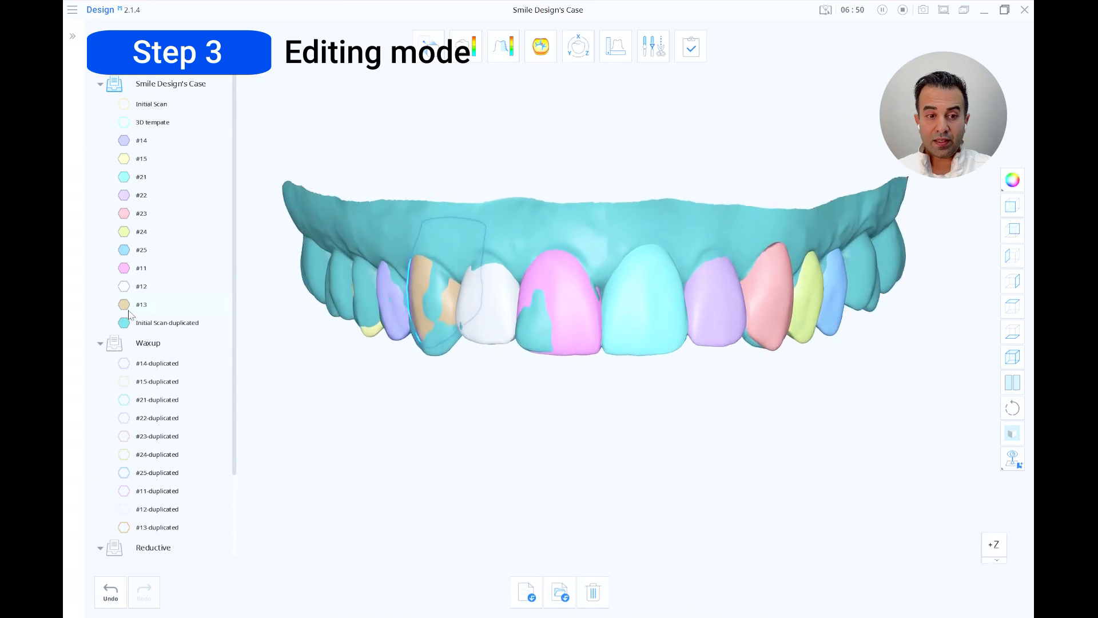
# Step: In editing mode, outline the palatal side of teeth #15 to #25 with polyline selection, and delete it with Initial Scan-duplicated hidden
pyautogui.moveTo(148, 329)
pyautogui.hotkey('alt', '6')
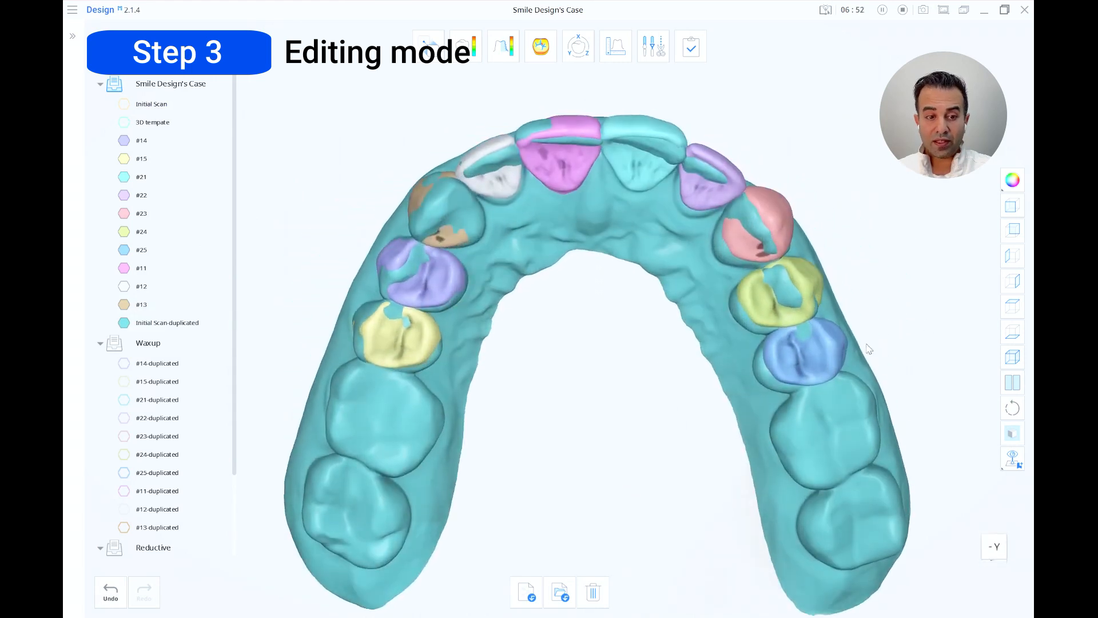
pyautogui.click(1014, 331)
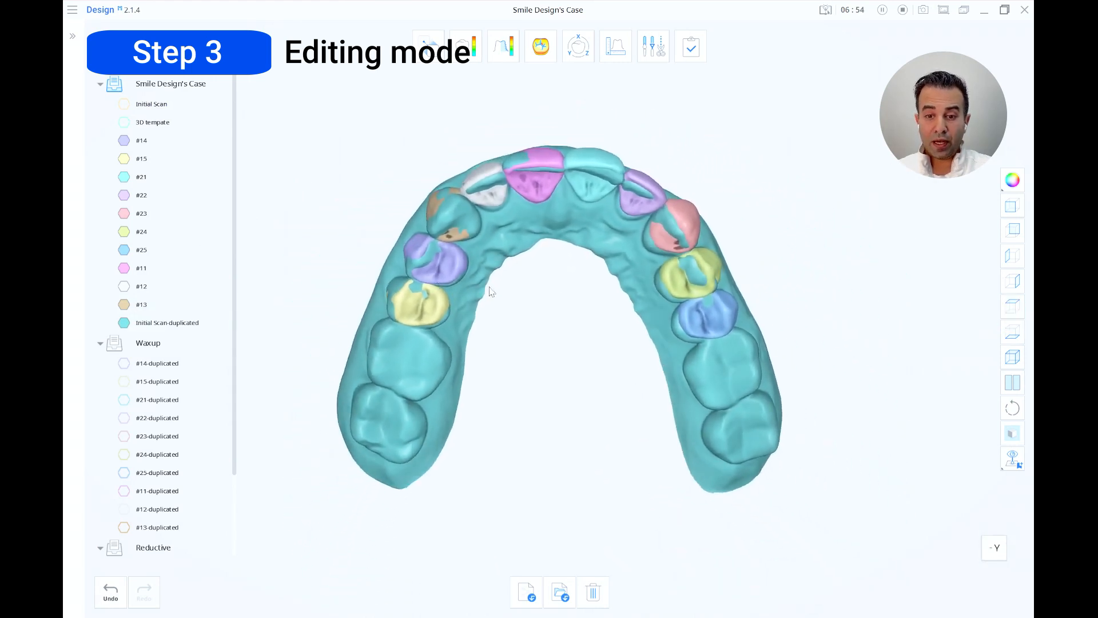
pyautogui.scroll(2, 558, 290)
pyautogui.moveTo(560, 295); pyautogui.dragTo(595, 314, button='middle')
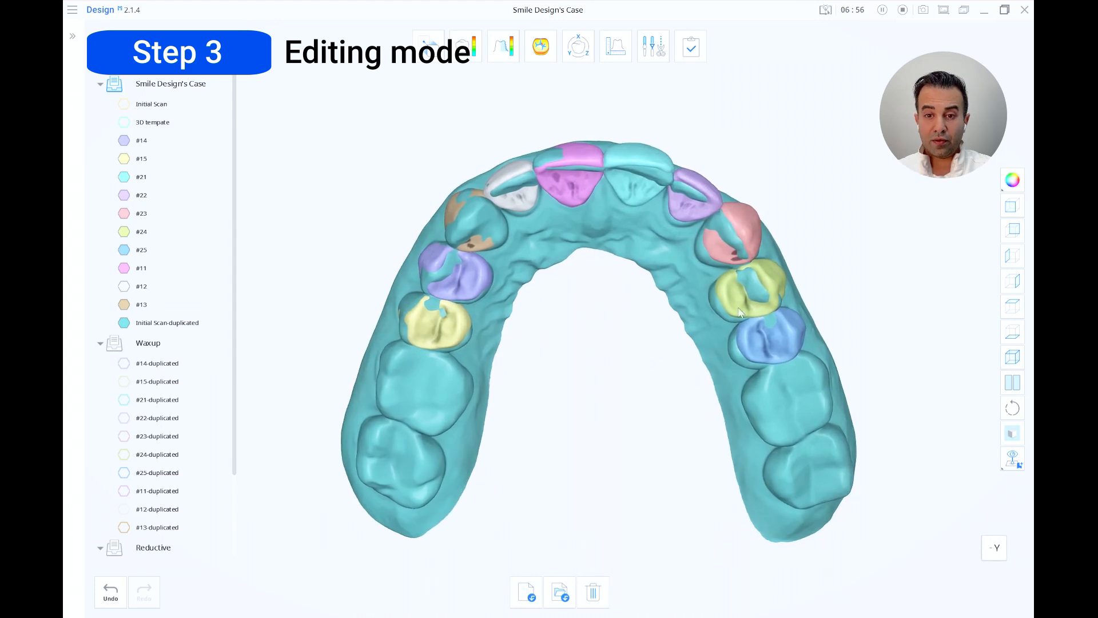
pyautogui.click(653, 45)
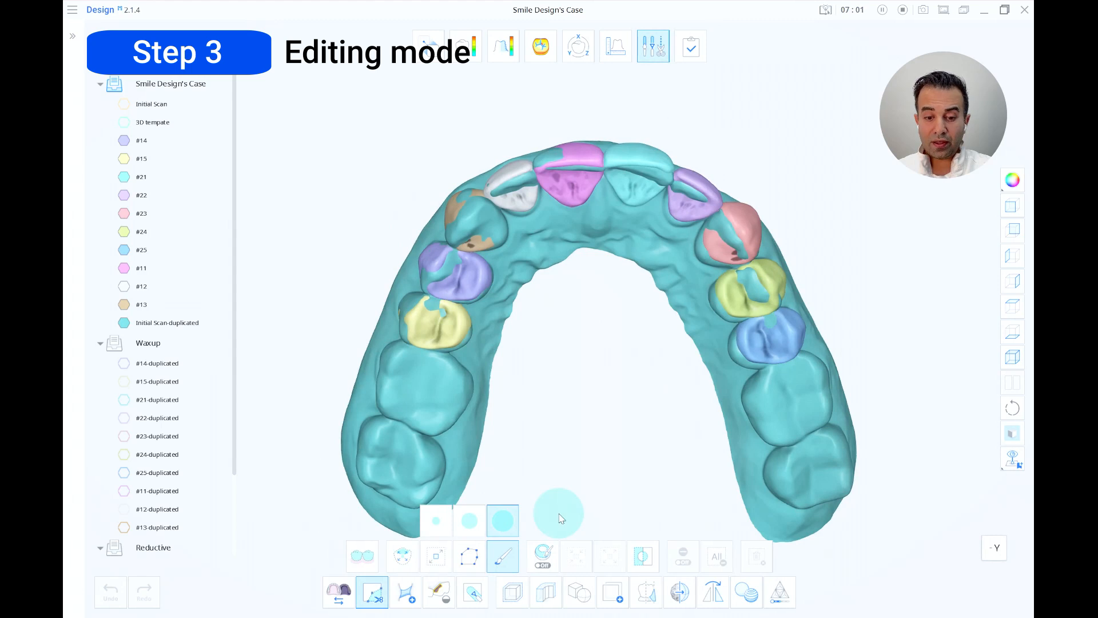
pyautogui.click(473, 561)
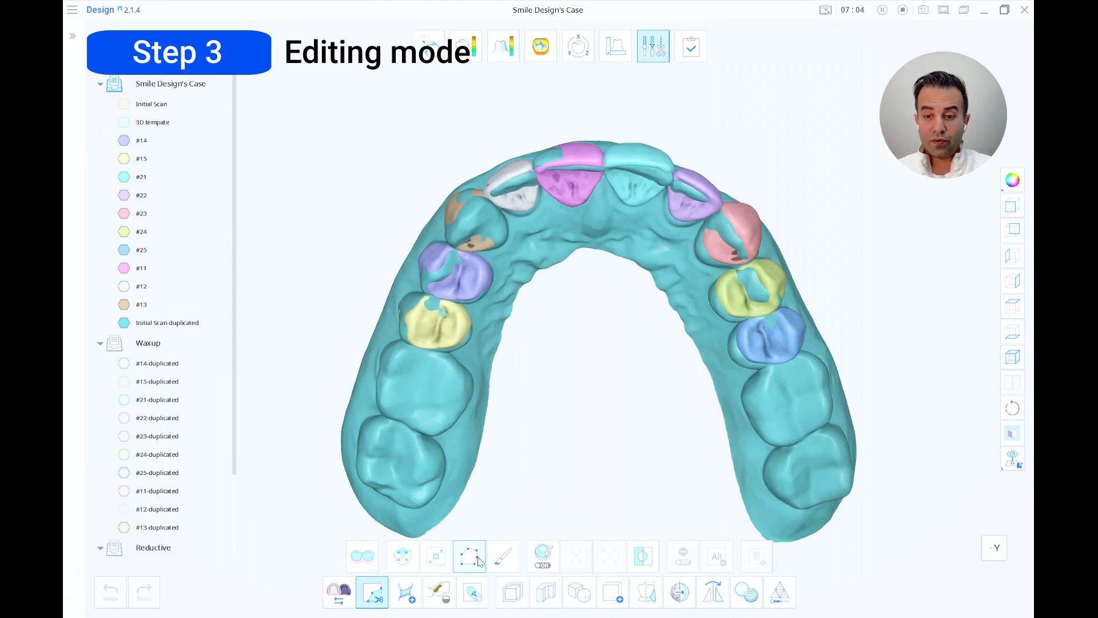
pyautogui.click(784, 380)
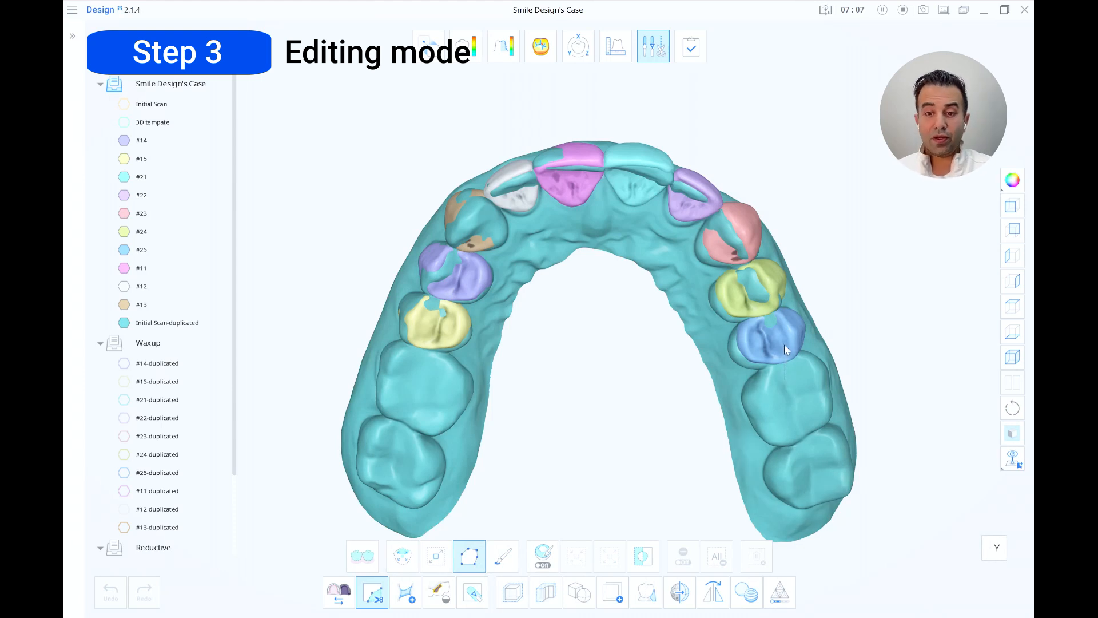
pyautogui.click(766, 297)
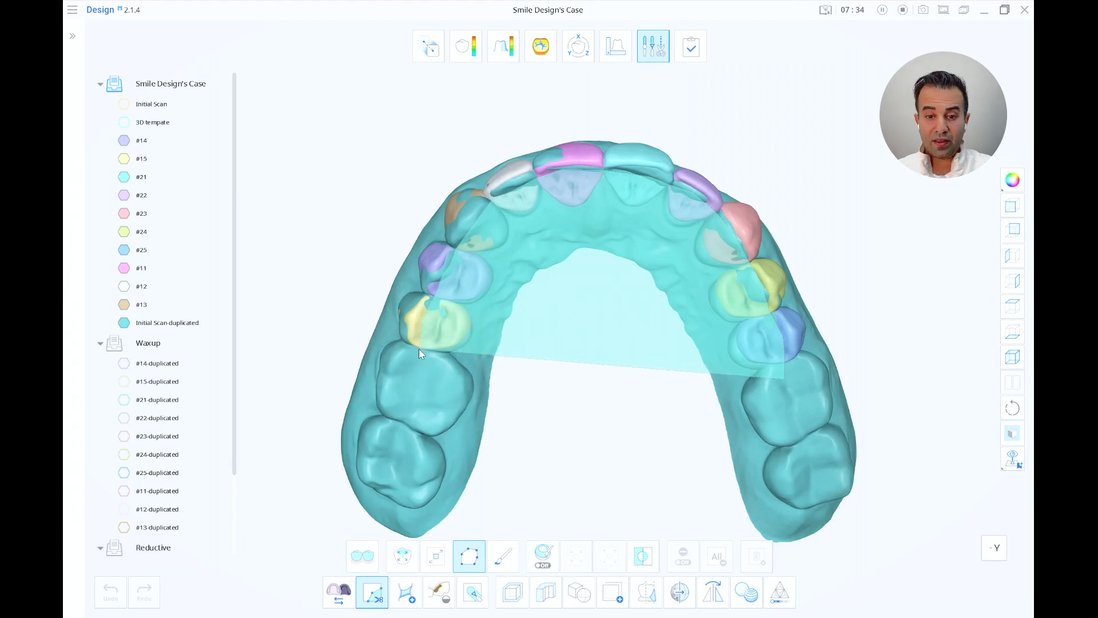
pyautogui.doubleClick(407, 441)
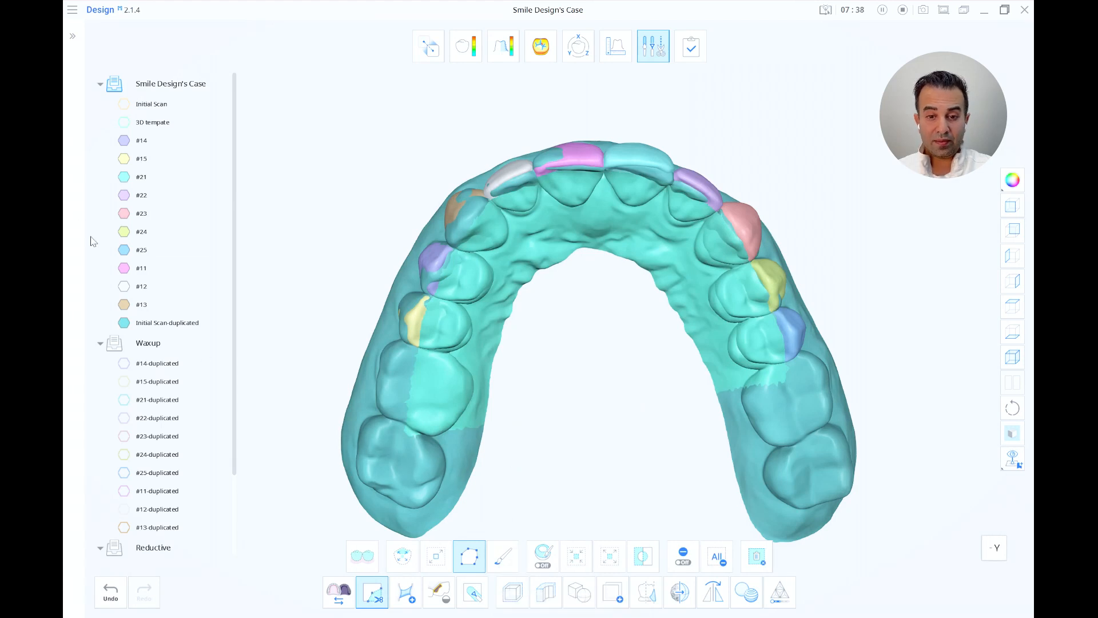
pyautogui.click(125, 323)
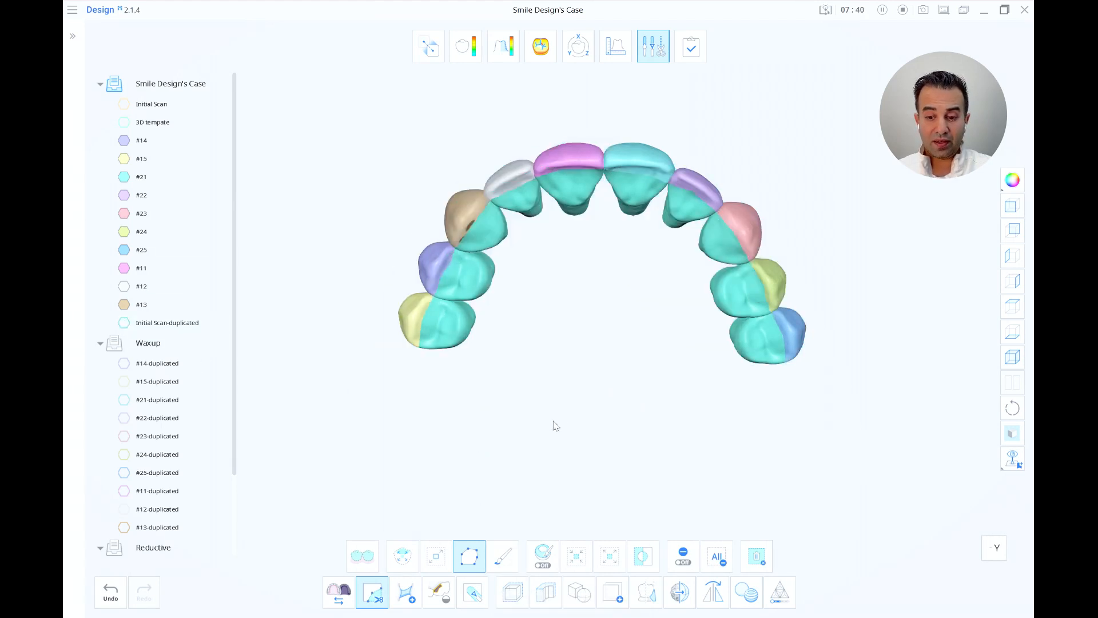
pyautogui.click(760, 555)
# Step: Close the cut-open backs of the library teeth with Fill Holes at a maximum hole perimeter of 50 mm
pyautogui.moveTo(674, 410); pyautogui.dragTo(587, 360, button='right')
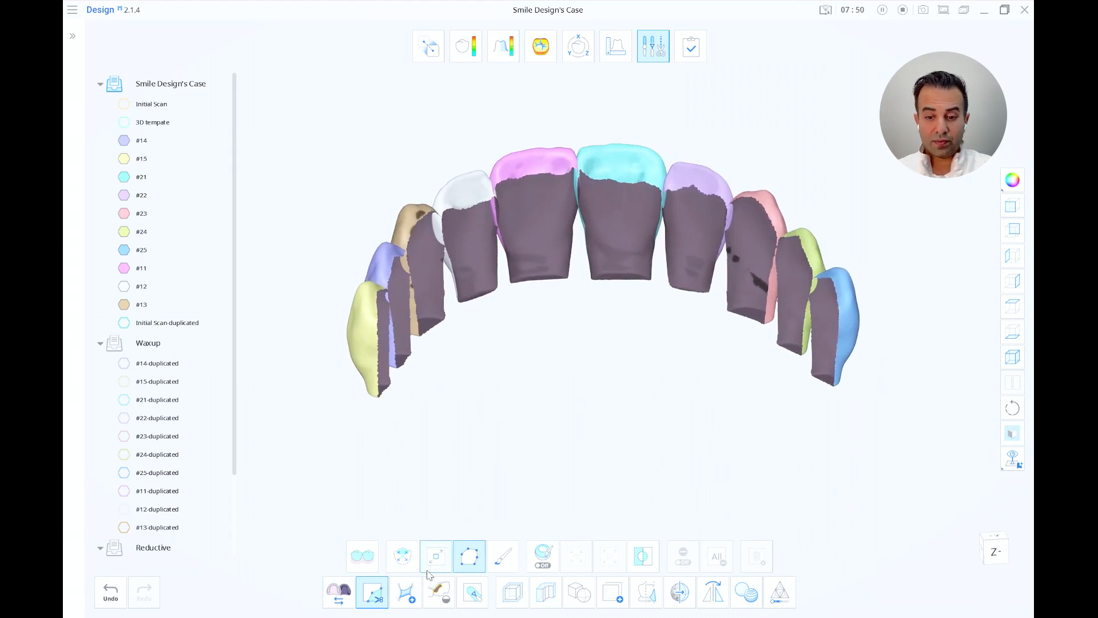
pyautogui.click(434, 588)
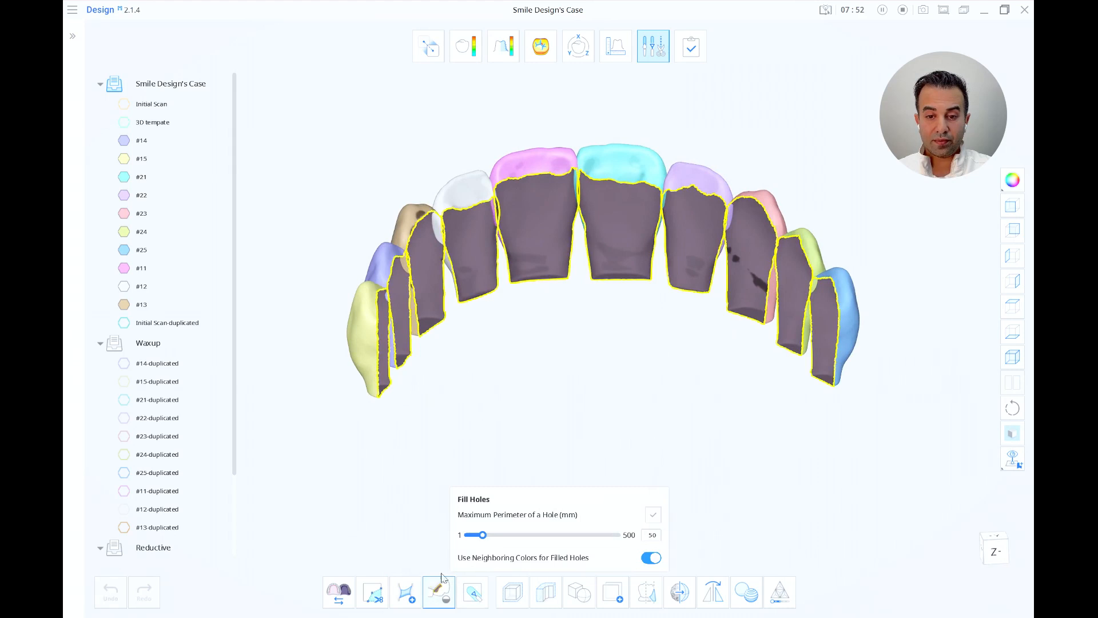
pyautogui.click(653, 513)
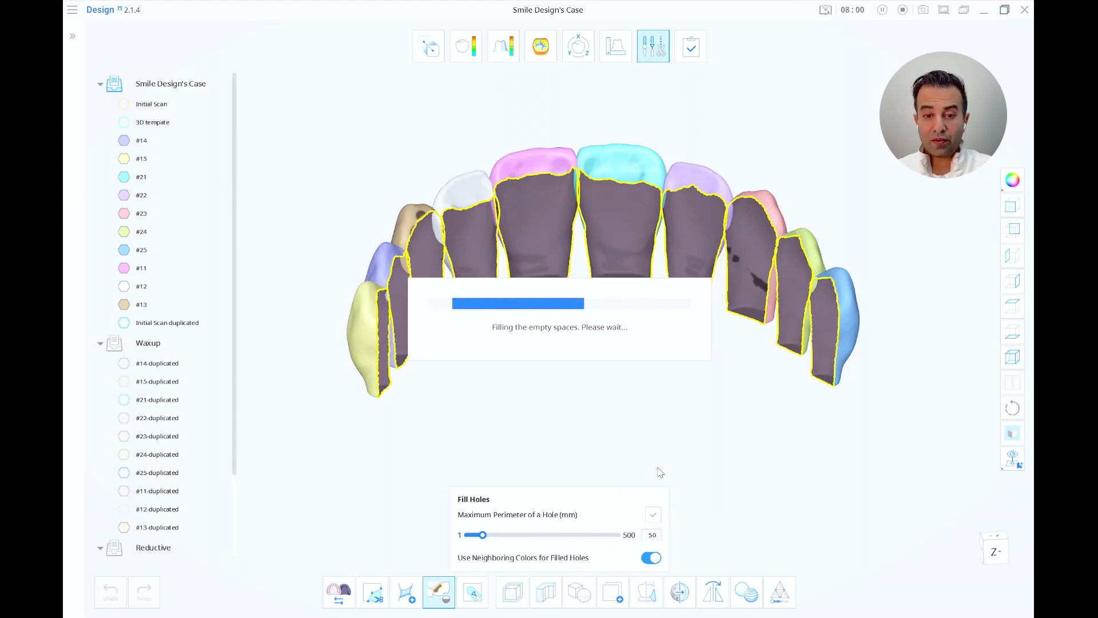
pyautogui.moveTo(658, 468); pyautogui.dragTo(657, 468, button='right')
pyautogui.click(439, 592)
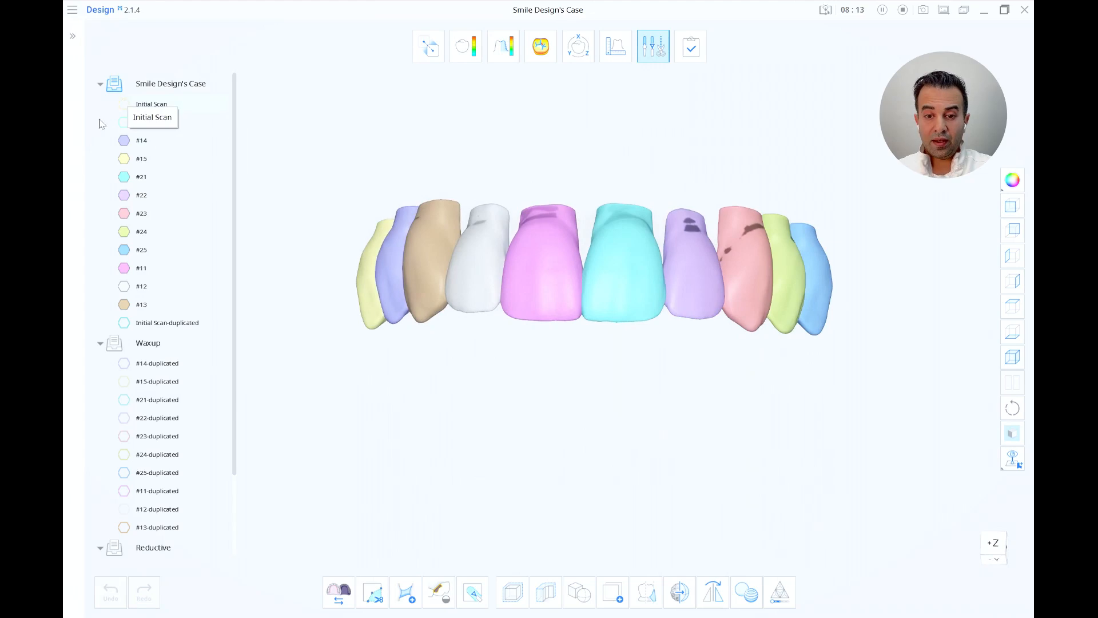
# Step: Show Initial Scan-duplicated again and inspect where it overlaps library teeth #15, #14 and #13 on the buccal side
pyautogui.click(121, 325)
pyautogui.moveTo(639, 392); pyautogui.dragTo(478, 351, button='right')
pyautogui.moveTo(496, 312); pyautogui.dragTo(699, 393, button='right')
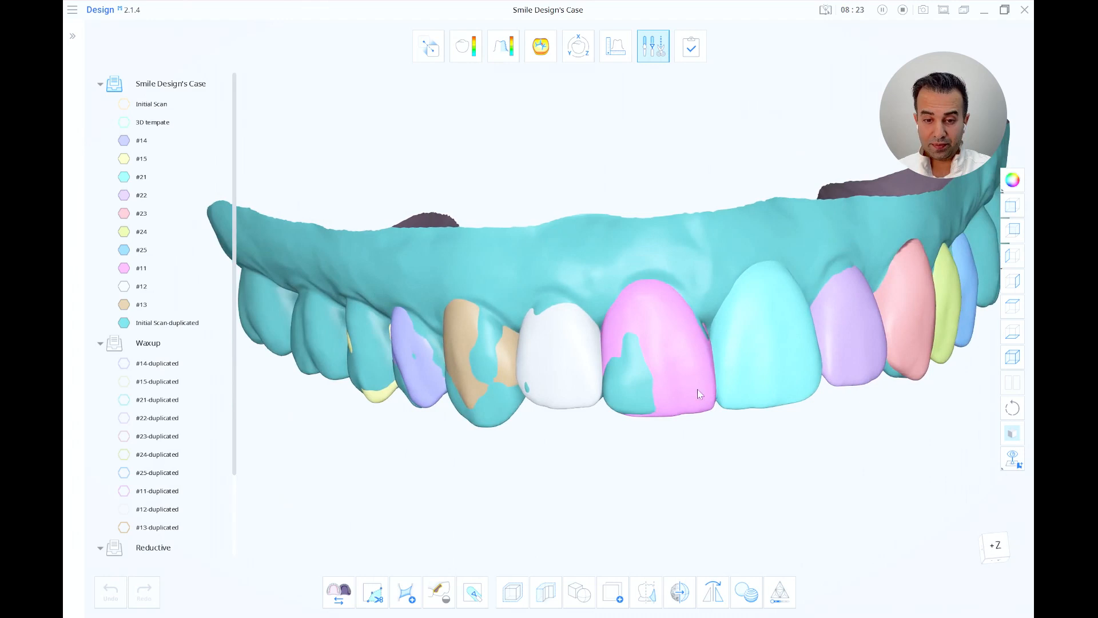
pyautogui.scroll(5, 658, 417)
pyautogui.scroll(8, 657, 415)
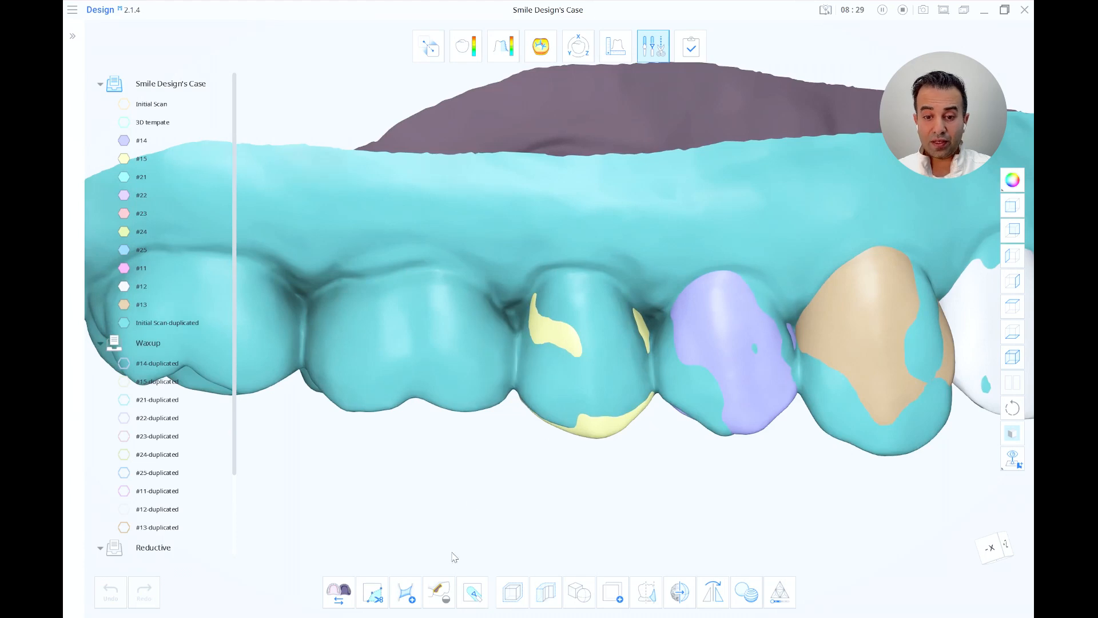
# Step: With tooth #15 temporarily hidden, sculpt away the buccal surface of the duplicated scan's tooth beneath it using a stronger Remove brush
pyautogui.click(471, 593)
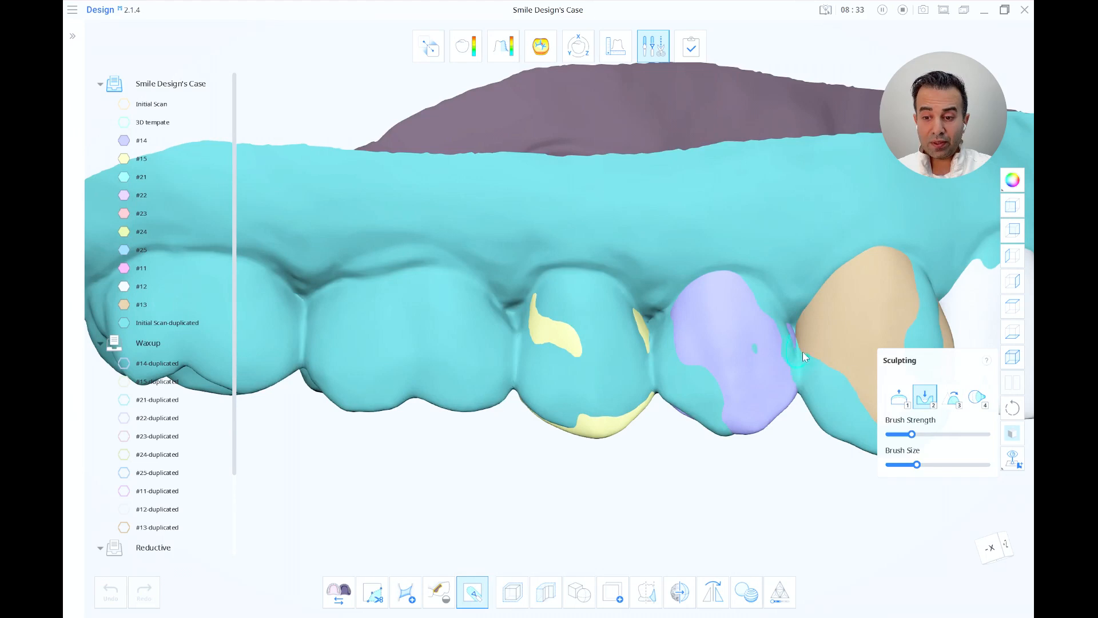
pyautogui.moveTo(986, 362)
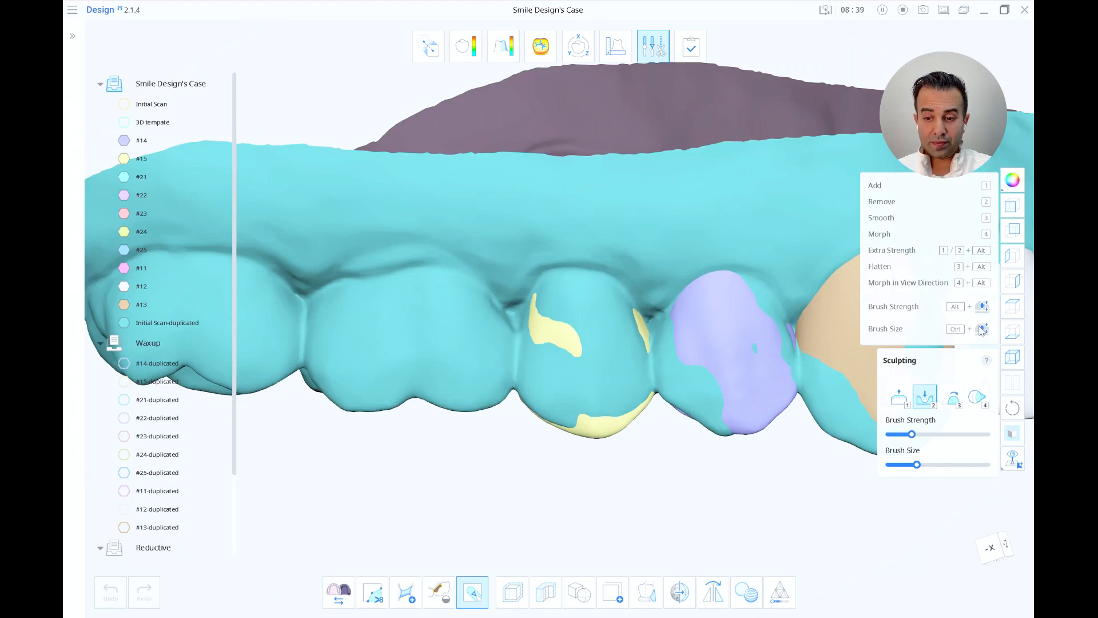
pyautogui.moveTo(956, 372)
pyautogui.mouseDown()
pyautogui.moveTo(956, 466)
pyautogui.moveTo(965, 497)
pyautogui.moveTo(983, 497)
pyautogui.mouseUp()
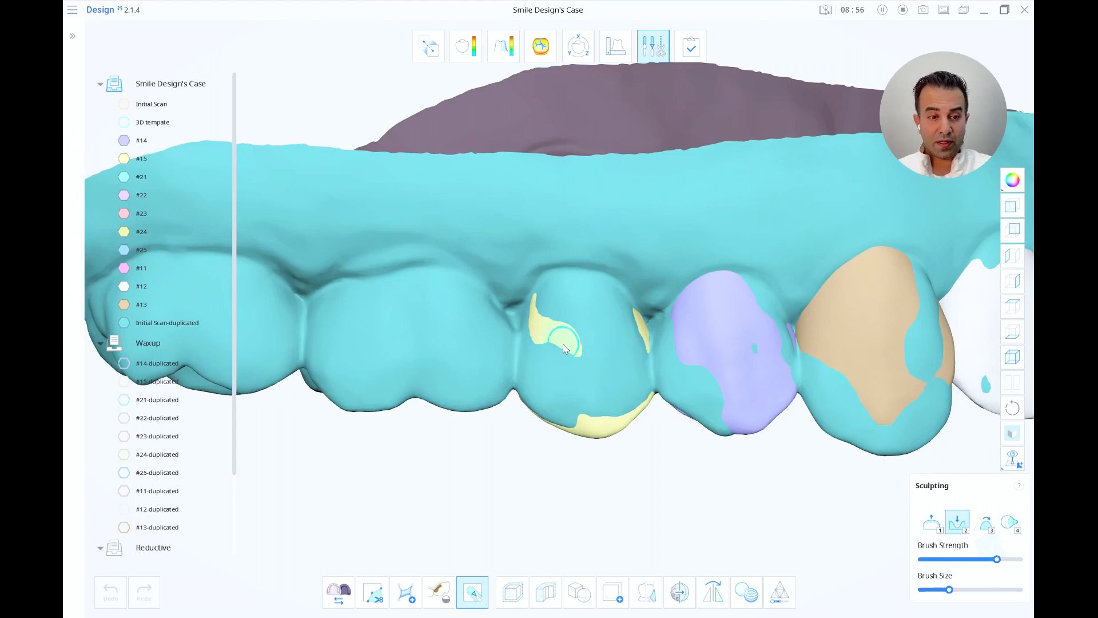
pyautogui.moveTo(178, 160)
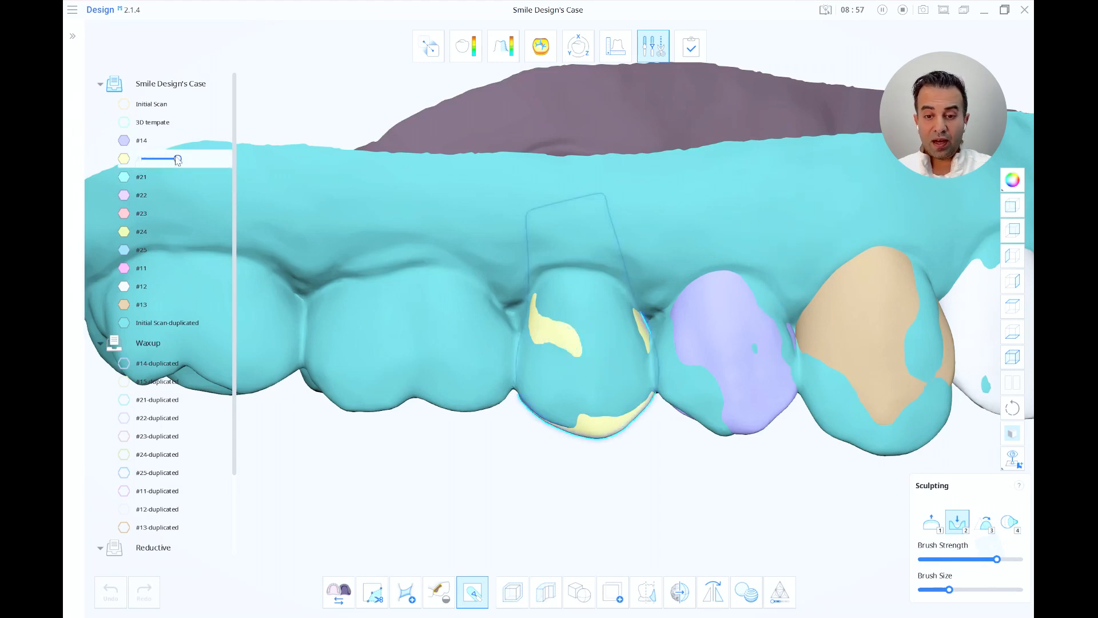
pyautogui.click(126, 160)
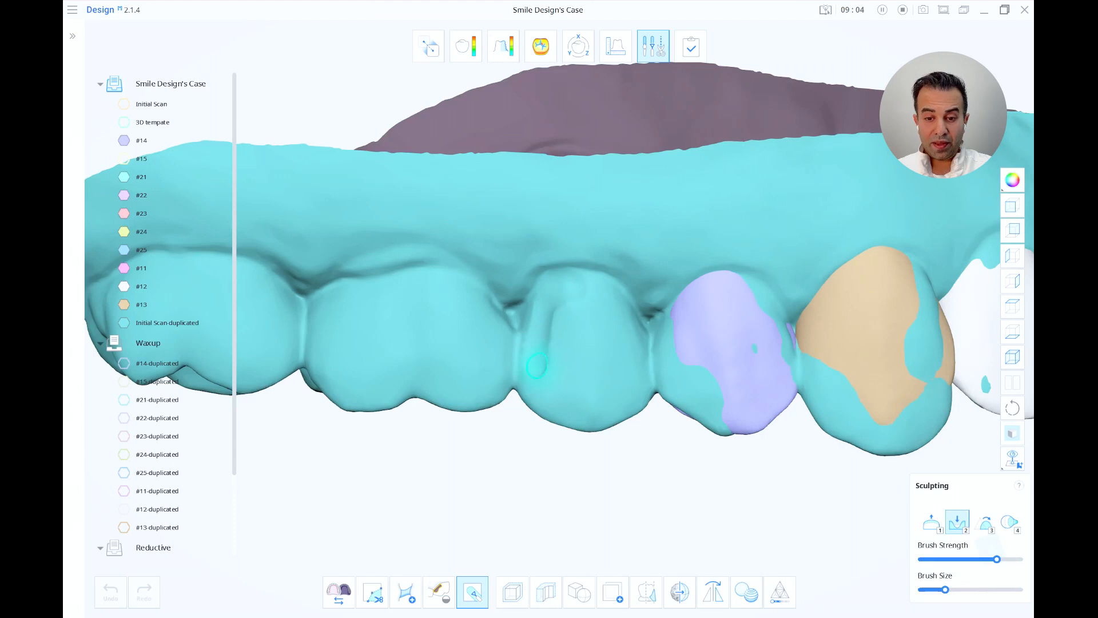
pyautogui.moveTo(549, 396)
pyautogui.mouseDown()
pyautogui.moveTo(583, 414)
pyautogui.moveTo(621, 390)
pyautogui.mouseUp()
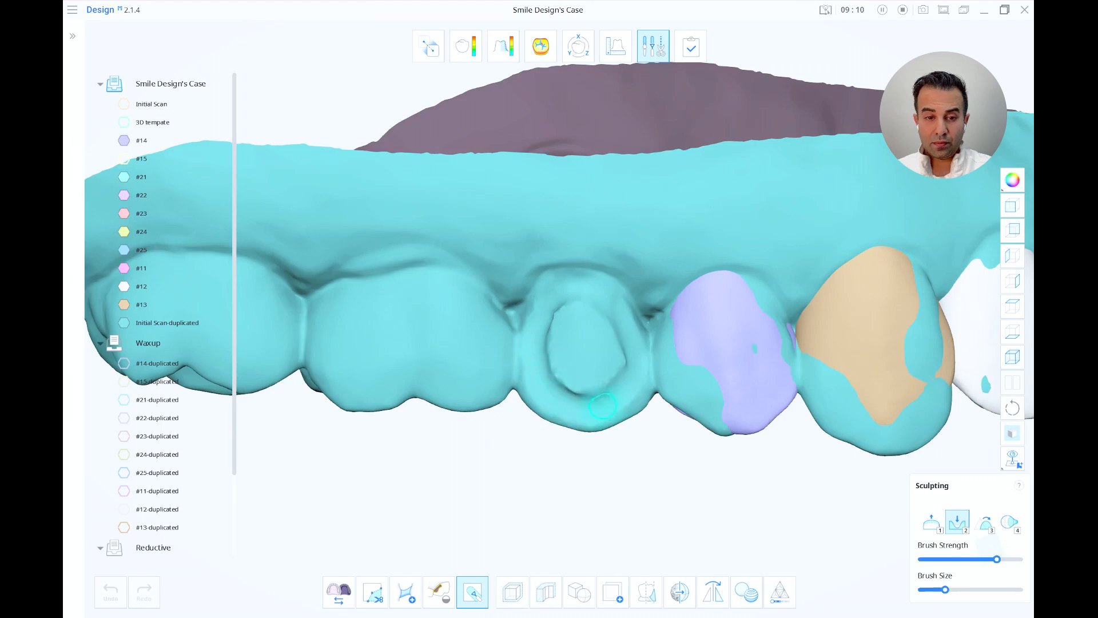
pyautogui.moveTo(598, 302); pyautogui.dragTo(562, 300)
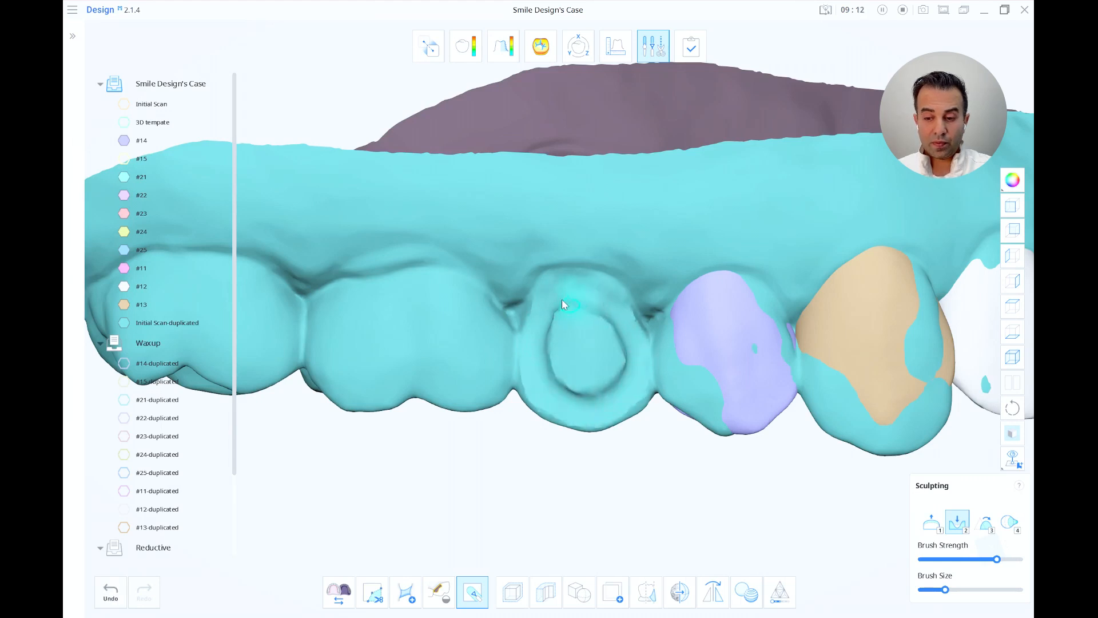
pyautogui.click(124, 159)
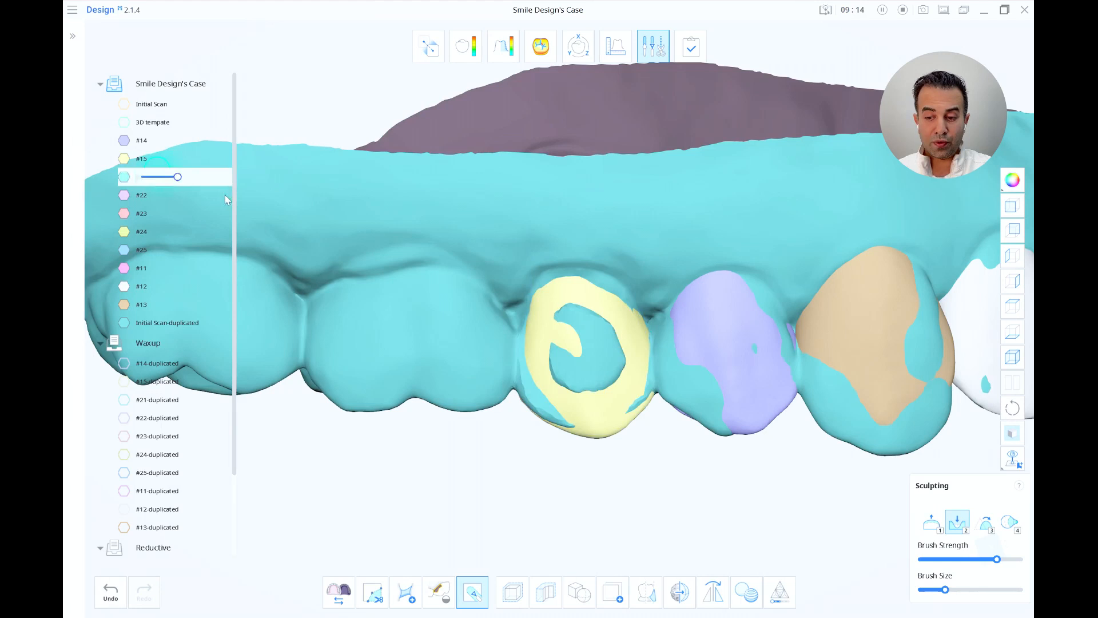
# Step: Smooth away the duplicated scan showing through the buccal face of tooth #15, using a stronger Smooth brush
pyautogui.click(981, 530)
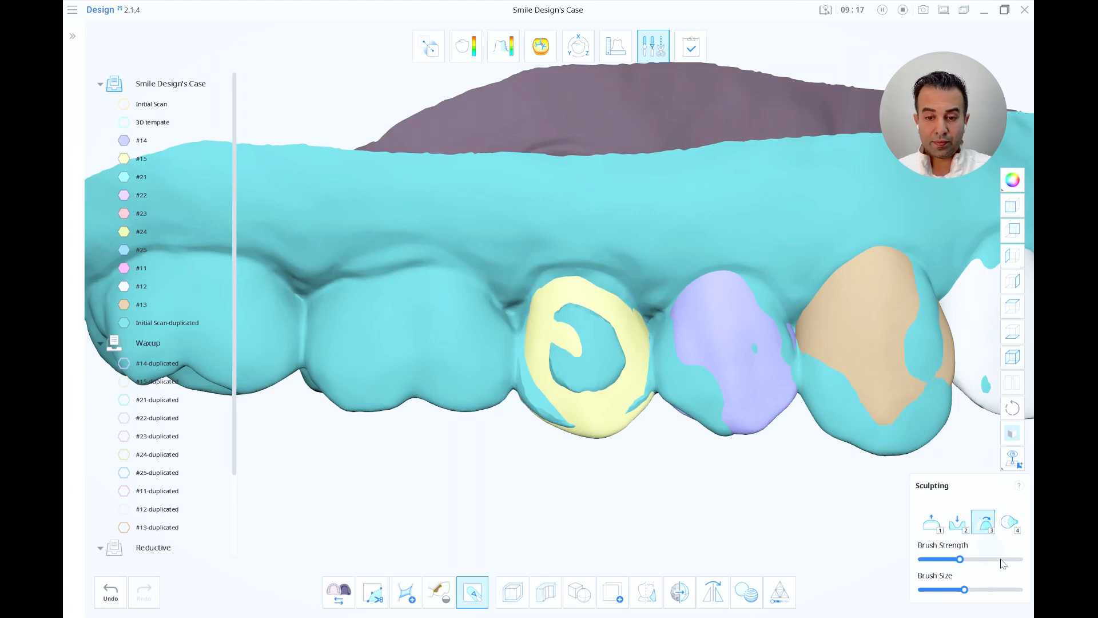
pyautogui.moveTo(589, 353); pyautogui.dragTo(607, 370)
pyautogui.moveTo(609, 374)
pyautogui.mouseDown(button='right')
pyautogui.moveTo(623, 376)
pyautogui.moveTo(608, 395)
pyautogui.mouseUp(button='right')
pyautogui.scroll(4, 621, 374)
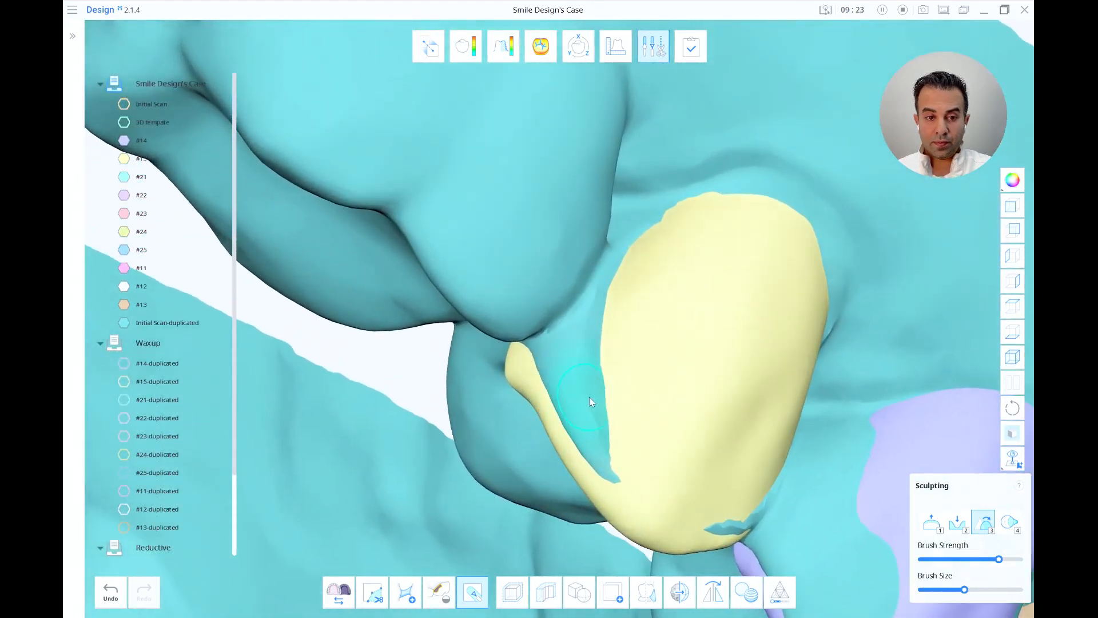
# Step: Lock tooth #15 against edits and smooth down the duplicated scan overlapping its distal side
pyautogui.rightClick(191, 160)
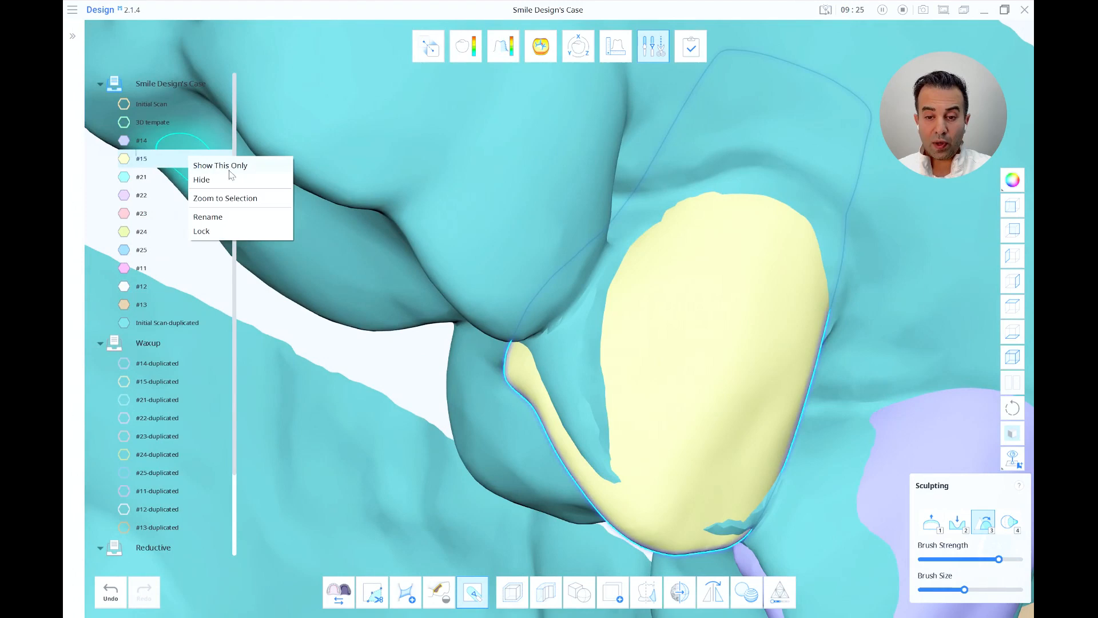
pyautogui.click(201, 231)
pyautogui.moveTo(674, 385); pyautogui.dragTo(641, 295, button='right')
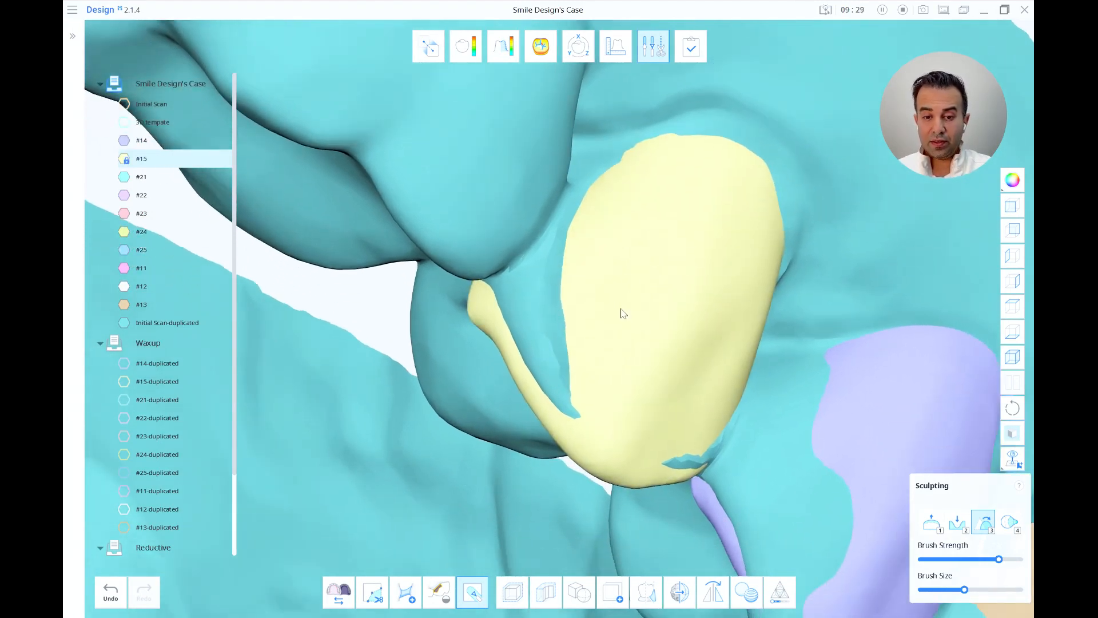
pyautogui.moveTo(550, 340)
pyautogui.mouseDown()
pyautogui.moveTo(536, 292)
pyautogui.moveTo(529, 311)
pyautogui.mouseUp()
pyautogui.scroll(4, 545, 321)
pyautogui.moveTo(545, 318); pyautogui.dragTo(462, 329, button='middle')
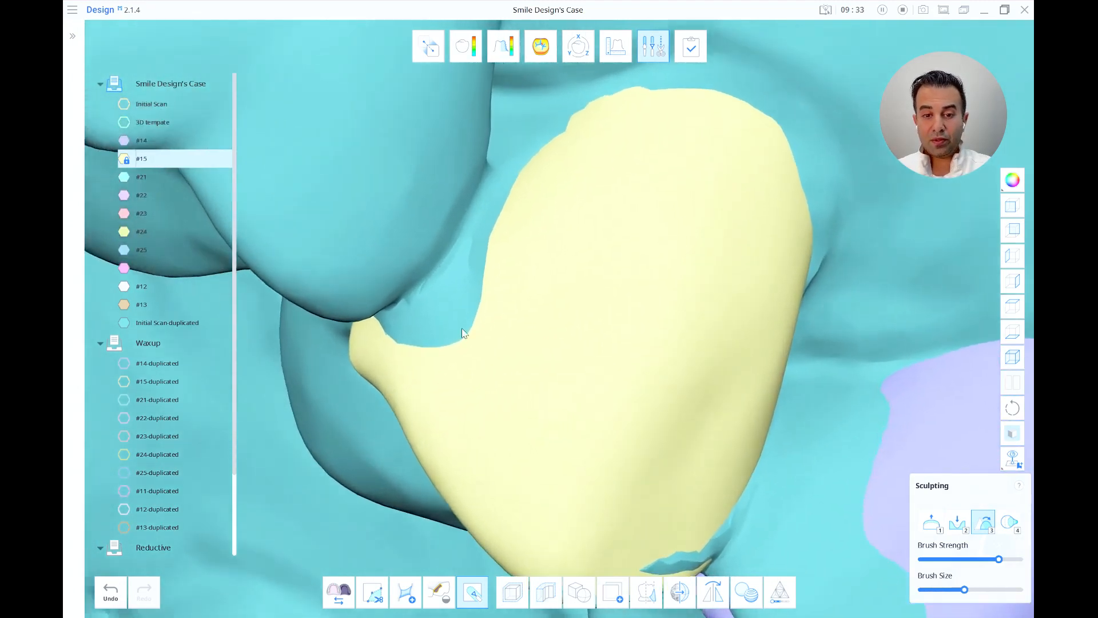
pyautogui.moveTo(444, 337); pyautogui.dragTo(438, 280)
pyautogui.scroll(-3, 496, 320)
pyautogui.moveTo(511, 295)
pyautogui.mouseDown(button='right')
pyautogui.moveTo(504, 273)
pyautogui.moveTo(490, 277)
pyautogui.moveTo(480, 340)
pyautogui.moveTo(585, 291)
pyautogui.moveTo(617, 257)
pyautogui.moveTo(593, 282)
pyautogui.mouseUp(button='right')
pyautogui.click(489, 361)
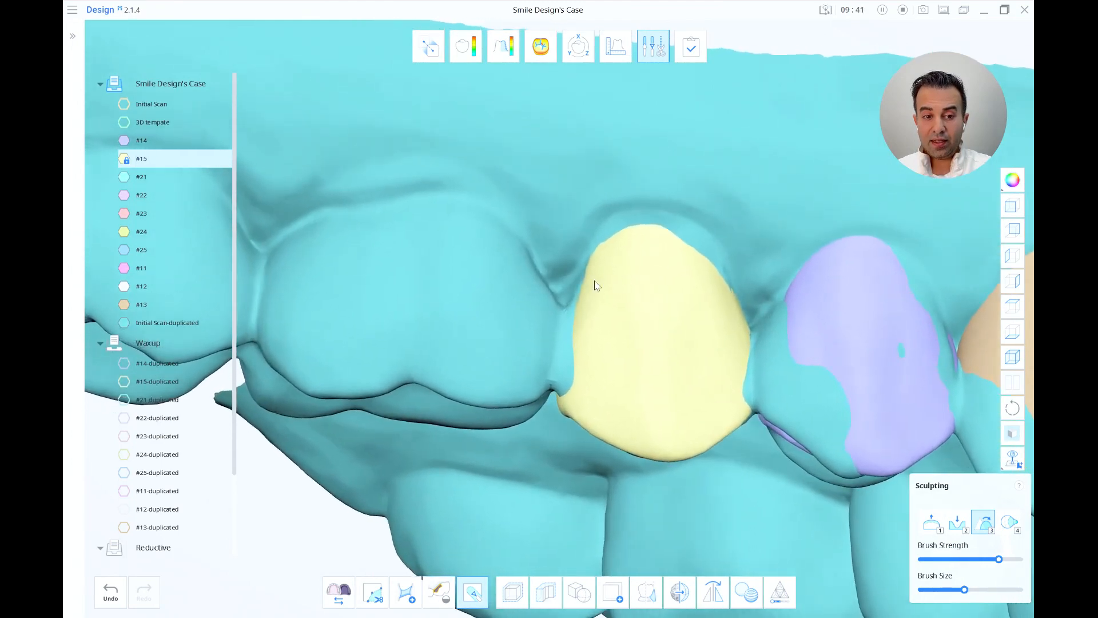
# Step: Unlock tooth #15 and extend its gingival margin upward with an enlarged Morph brush
pyautogui.rightClick(215, 158)
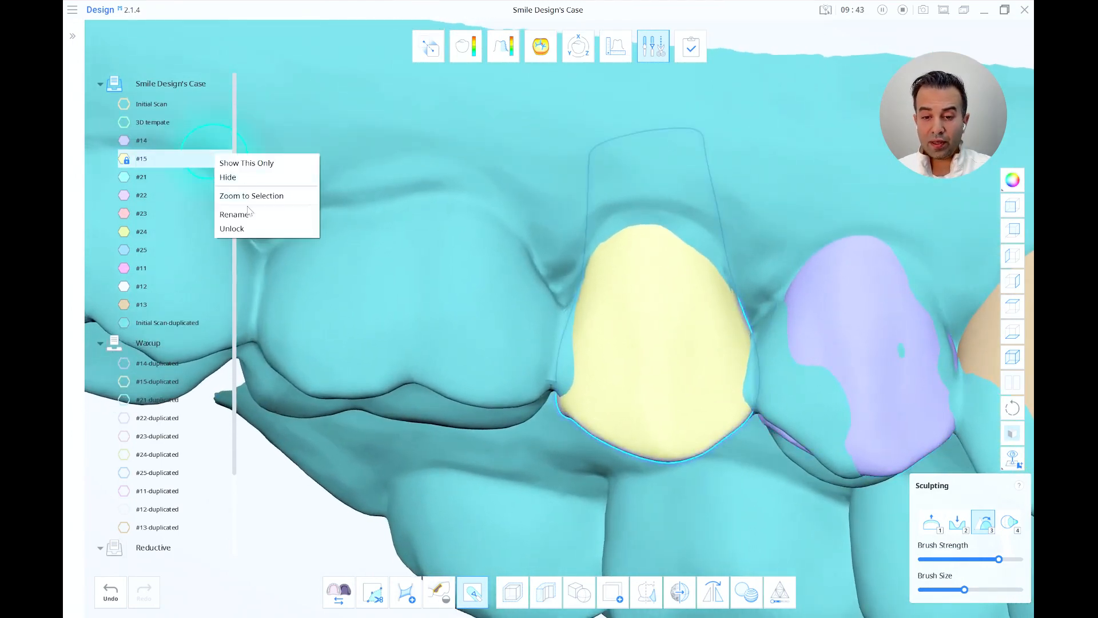
pyautogui.click(234, 227)
pyautogui.moveTo(703, 343); pyautogui.dragTo(662, 330, button='right')
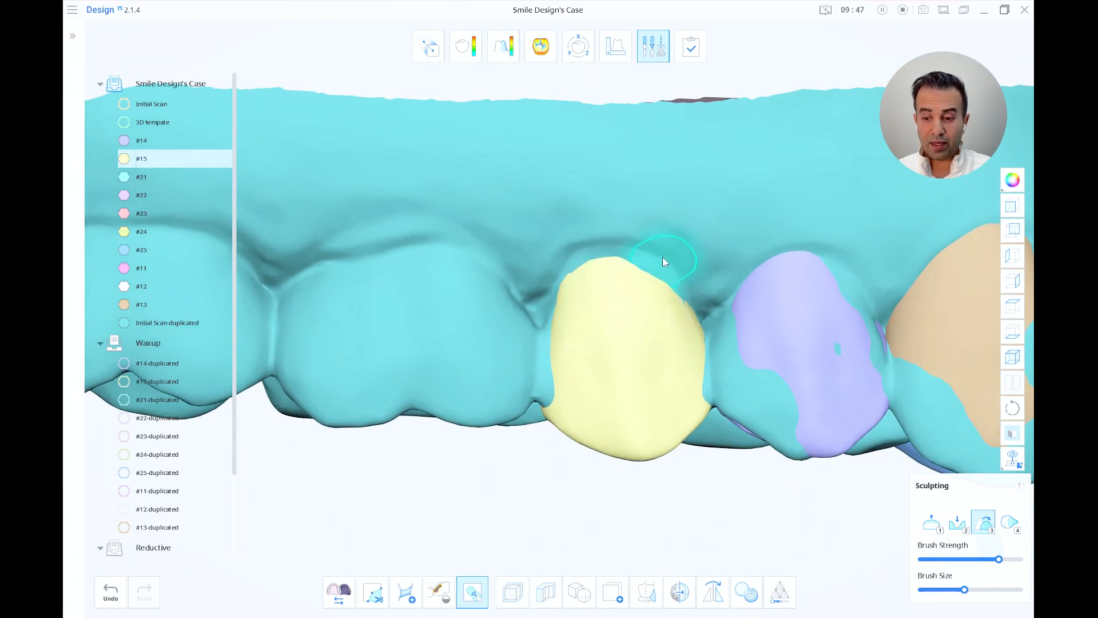
pyautogui.moveTo(564, 257); pyautogui.dragTo(953, 505, button='right')
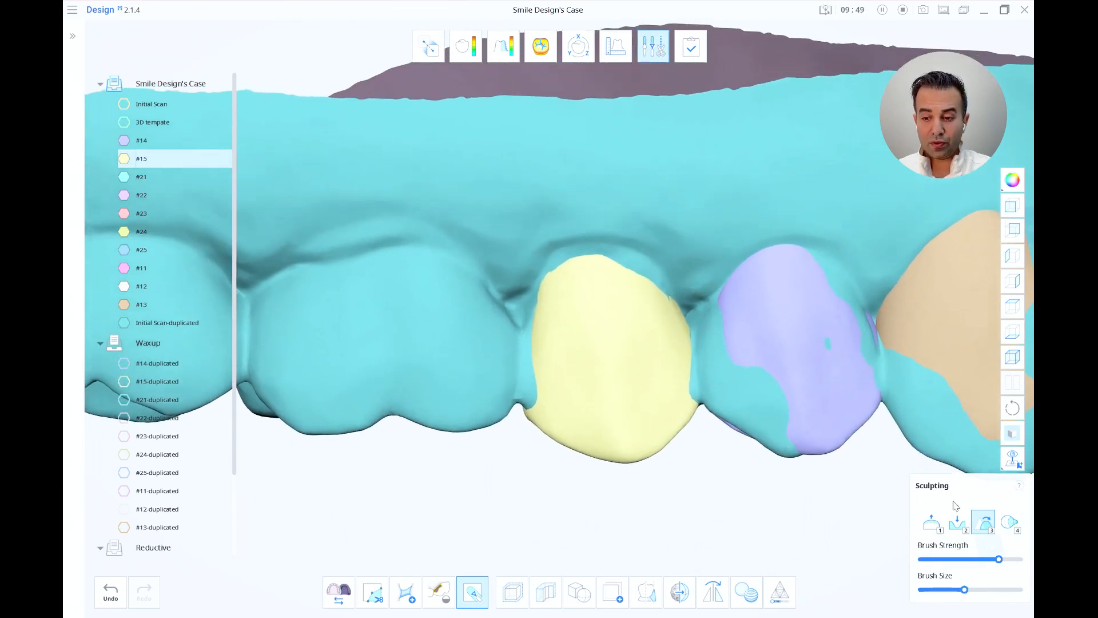
pyautogui.click(1009, 525)
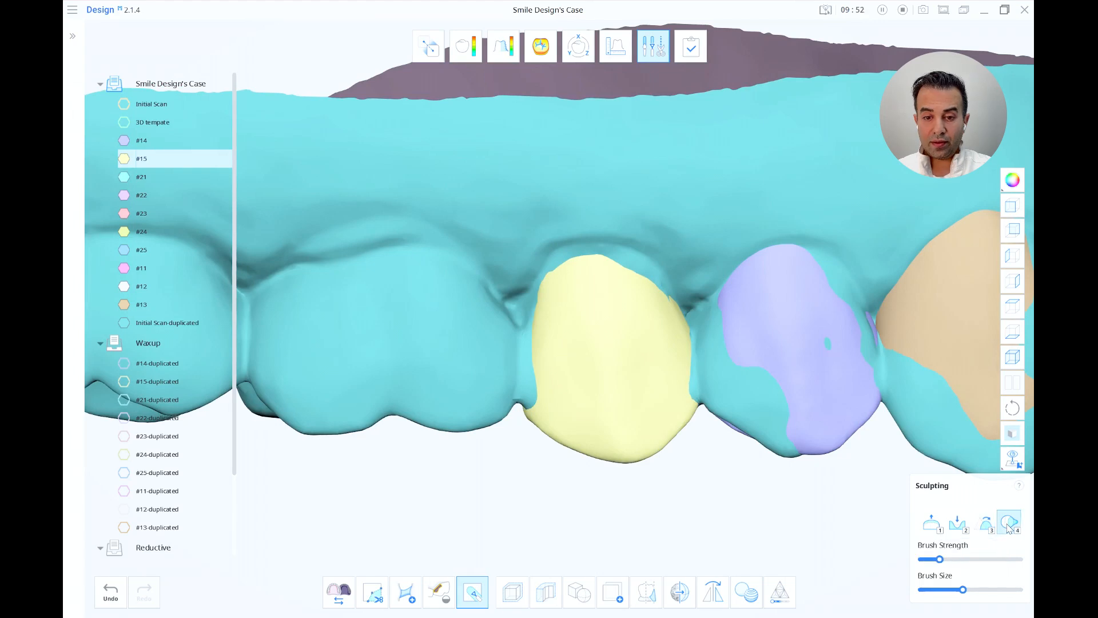
pyautogui.keyDown('shift'); pyautogui.scroll(2, 598, 284); pyautogui.keyUp('shift')
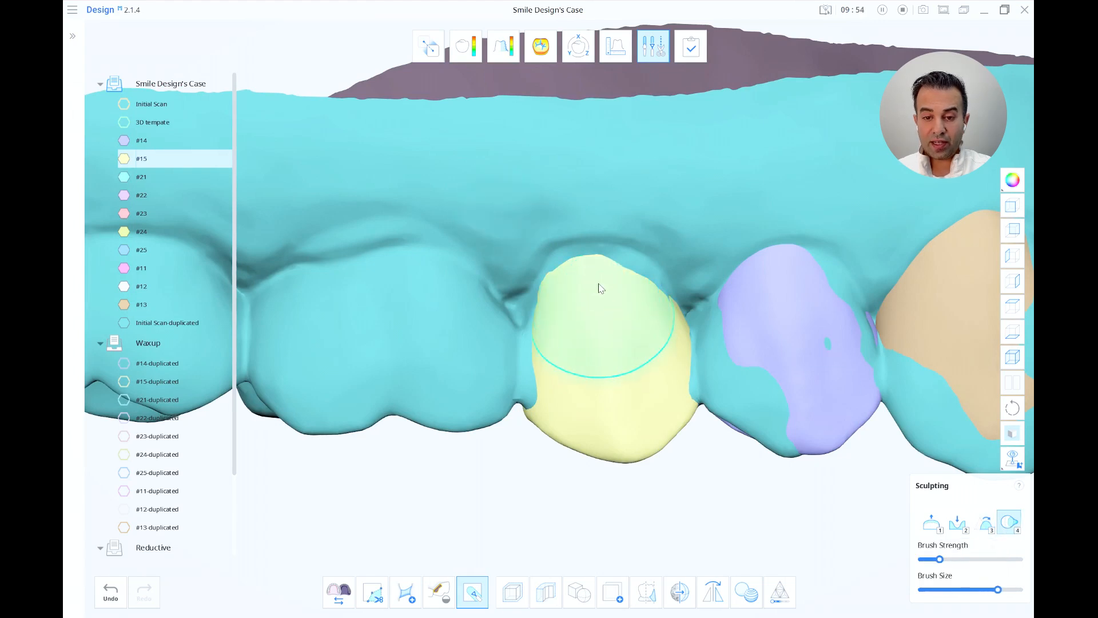
pyautogui.moveTo(598, 284); pyautogui.dragTo(601, 236)
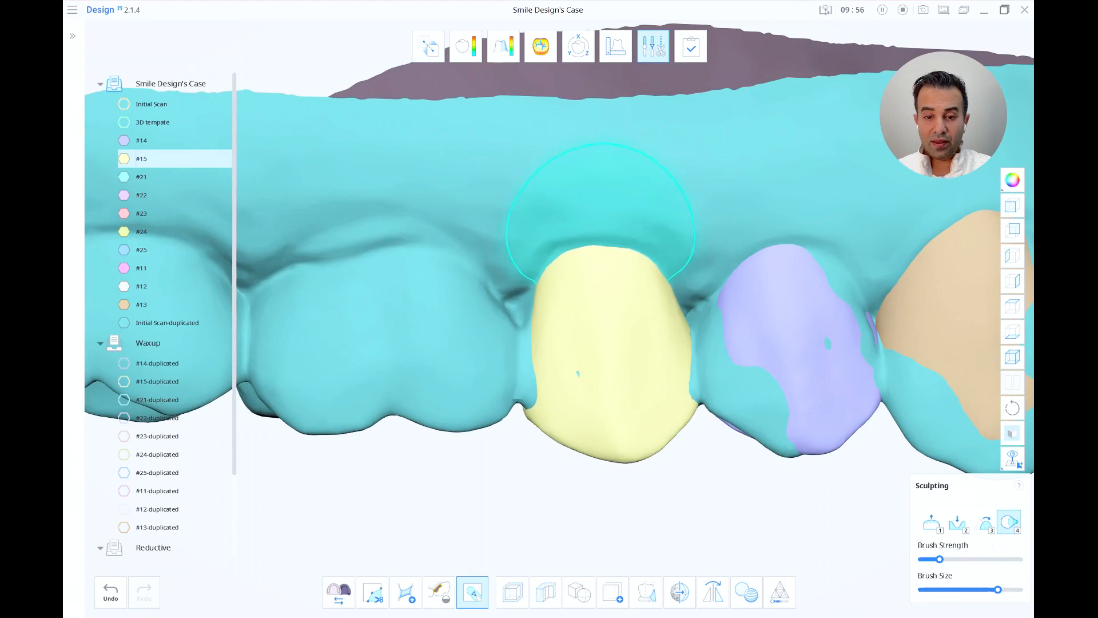
# Step: From a front view, pull the buccal surface of tooth #15 slightly outward with a smaller Morph brush
pyautogui.click(1015, 210)
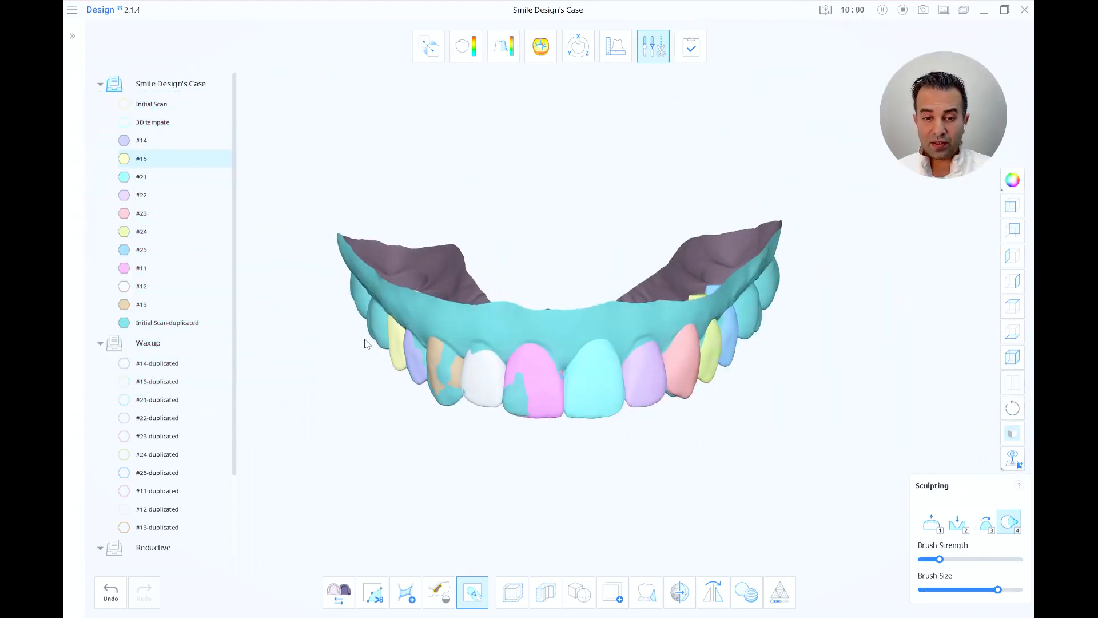
pyautogui.scroll(5, 368, 342)
pyautogui.keyDown('shift'); pyautogui.scroll(-4, 436, 302); pyautogui.keyUp('shift')
pyautogui.keyDown('shift'); pyautogui.scroll(2, 438, 314); pyautogui.keyUp('shift')
pyautogui.moveTo(438, 314); pyautogui.dragTo(425, 314)
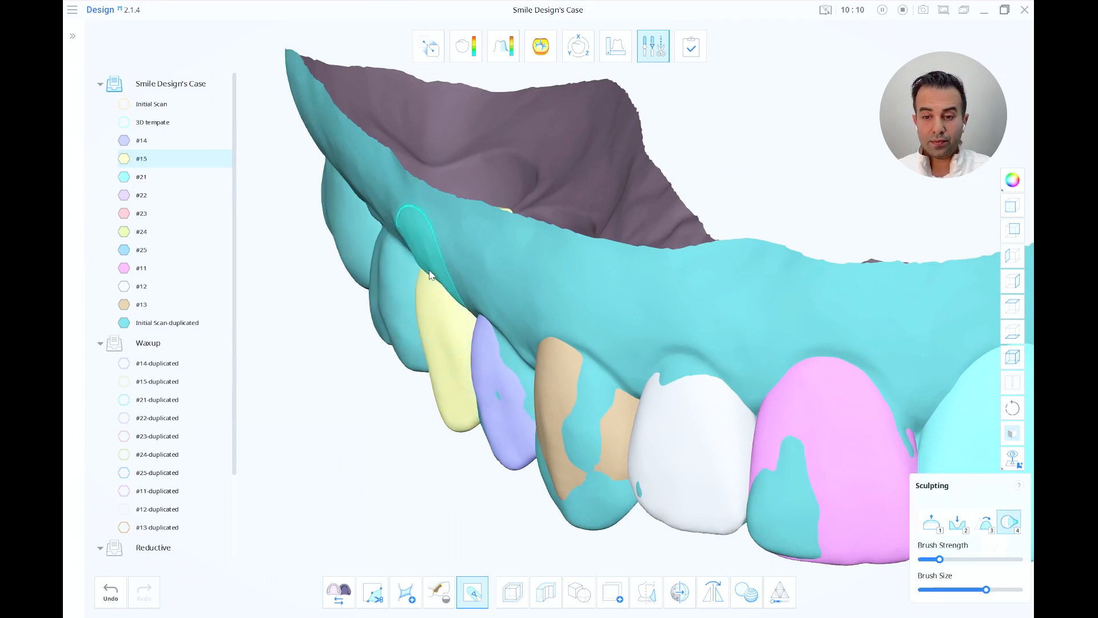
# Step: Morph the distal and mesial sides of tooth #15 toward the adjacent teeth, working from the occlusal side
pyautogui.moveTo(535, 492); pyautogui.dragTo(556, 483, button='right')
pyautogui.scroll(3, 555, 482)
pyautogui.scroll(4, 555, 485)
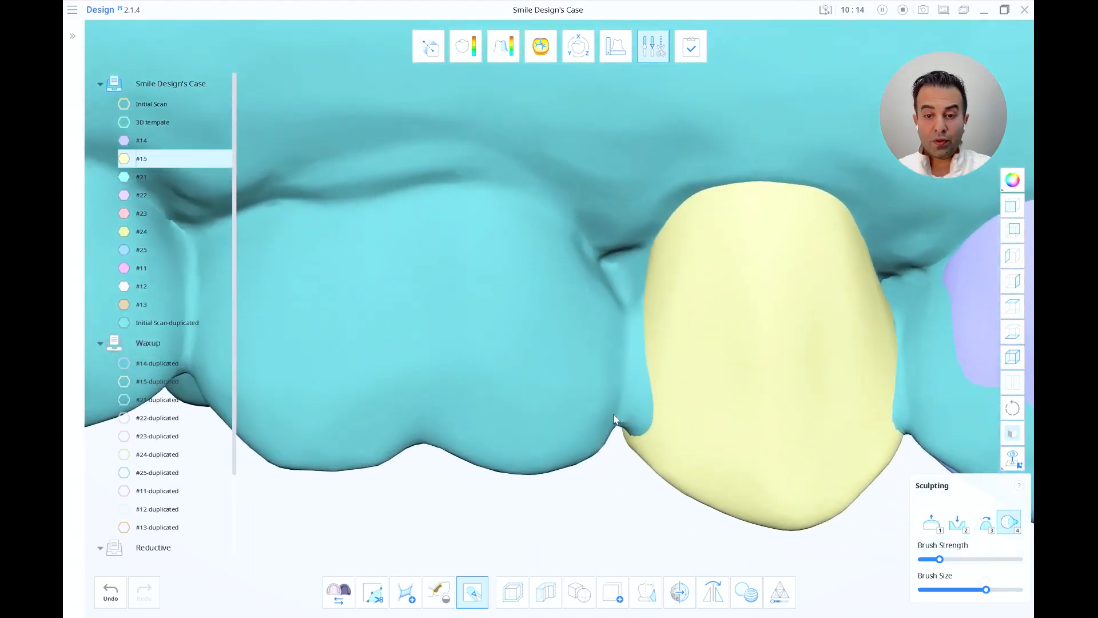
pyautogui.scroll(2, 654, 382)
pyautogui.moveTo(652, 378); pyautogui.dragTo(640, 380, button='right')
pyautogui.scroll(3, 638, 381)
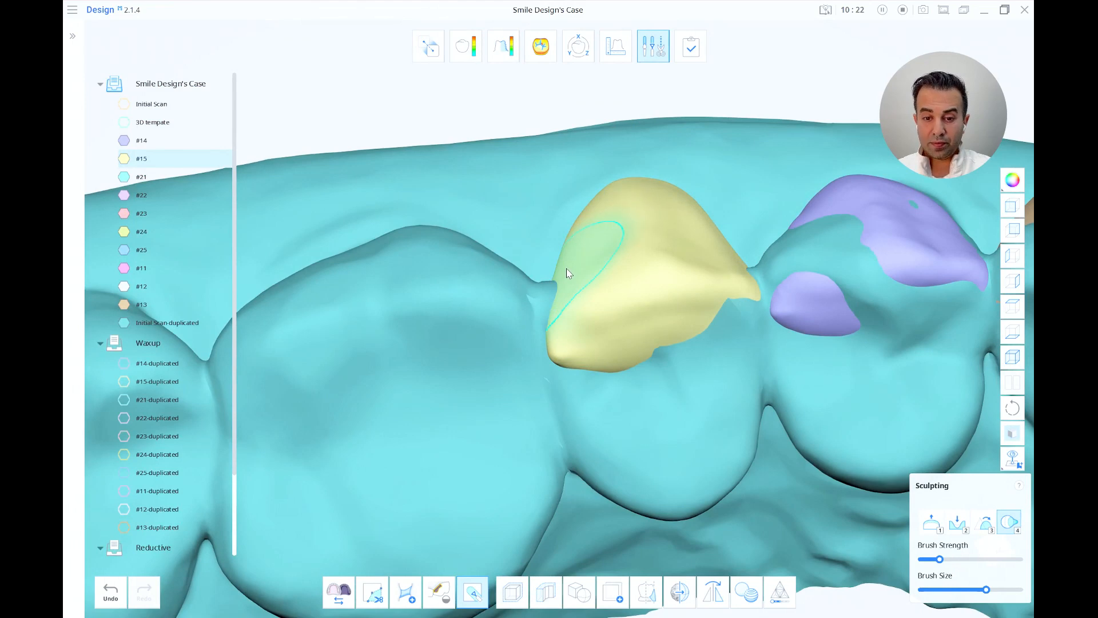
pyautogui.keyDown('shift'); pyautogui.scroll(1, 566, 287); pyautogui.keyUp('shift')
pyautogui.moveTo(566, 287); pyautogui.dragTo(554, 287)
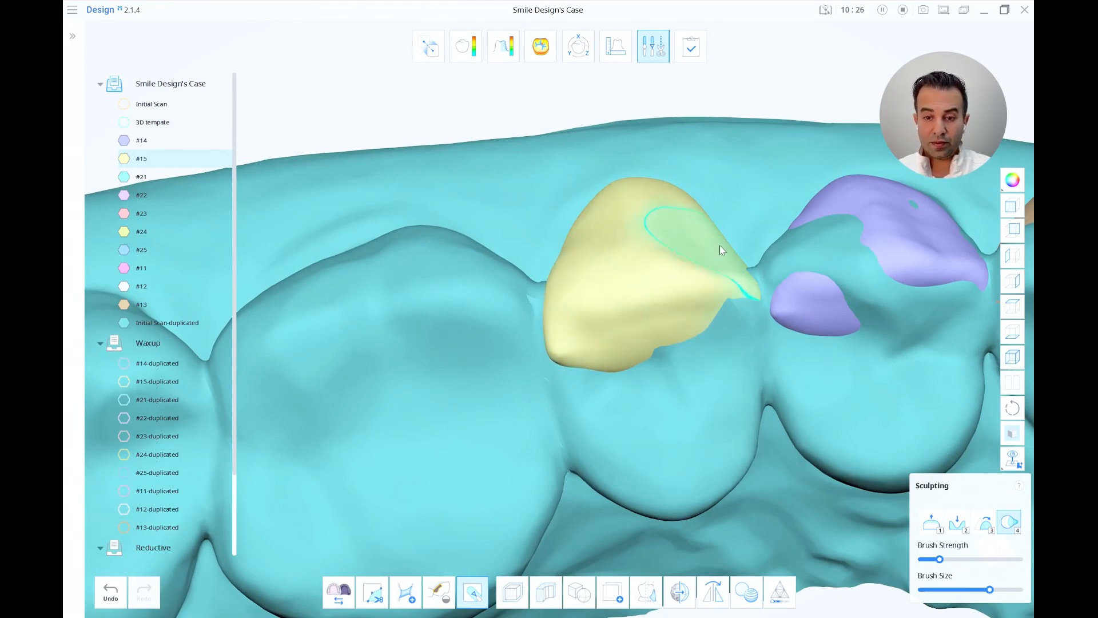
pyautogui.moveTo(720, 247); pyautogui.dragTo(732, 245)
# Step: Morph the lower distal edge of tooth #15 toward the neighbouring molar to close the contact
pyautogui.moveTo(634, 397)
pyautogui.mouseDown(button='right')
pyautogui.moveTo(645, 403)
pyautogui.moveTo(677, 358)
pyautogui.mouseUp(button='right')
pyautogui.moveTo(715, 316); pyautogui.dragTo(701, 318)
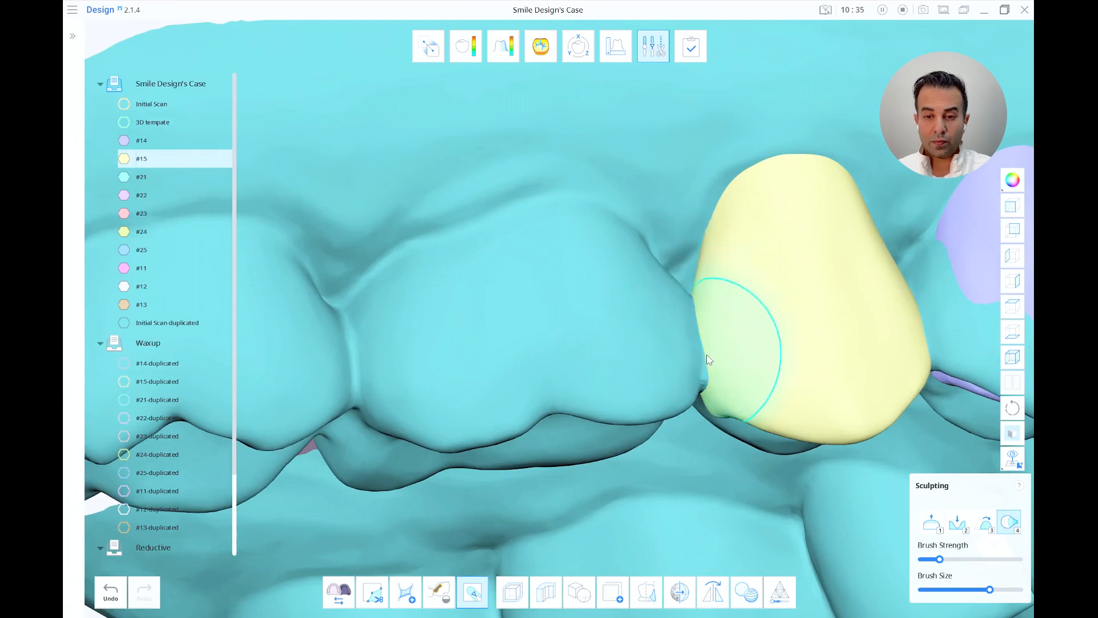
pyautogui.moveTo(715, 424)
pyautogui.mouseDown(button='right')
pyautogui.moveTo(677, 389)
pyautogui.moveTo(752, 402)
pyautogui.moveTo(728, 426)
pyautogui.moveTo(721, 418)
pyautogui.mouseUp(button='right')
pyautogui.scroll(-3, 737, 382)
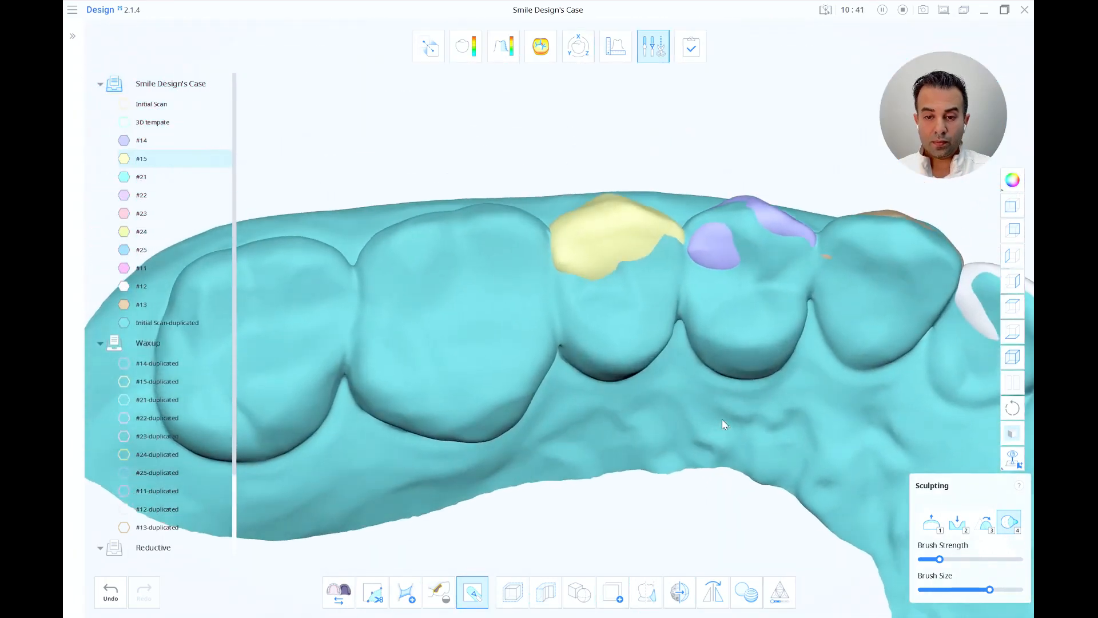
# Step: Hide tooth #14 and sculpt away the buccal surface of the duplicated scan's tooth beneath it with the Remove brush
pyautogui.click(986, 524)
pyautogui.scroll(2, 635, 254)
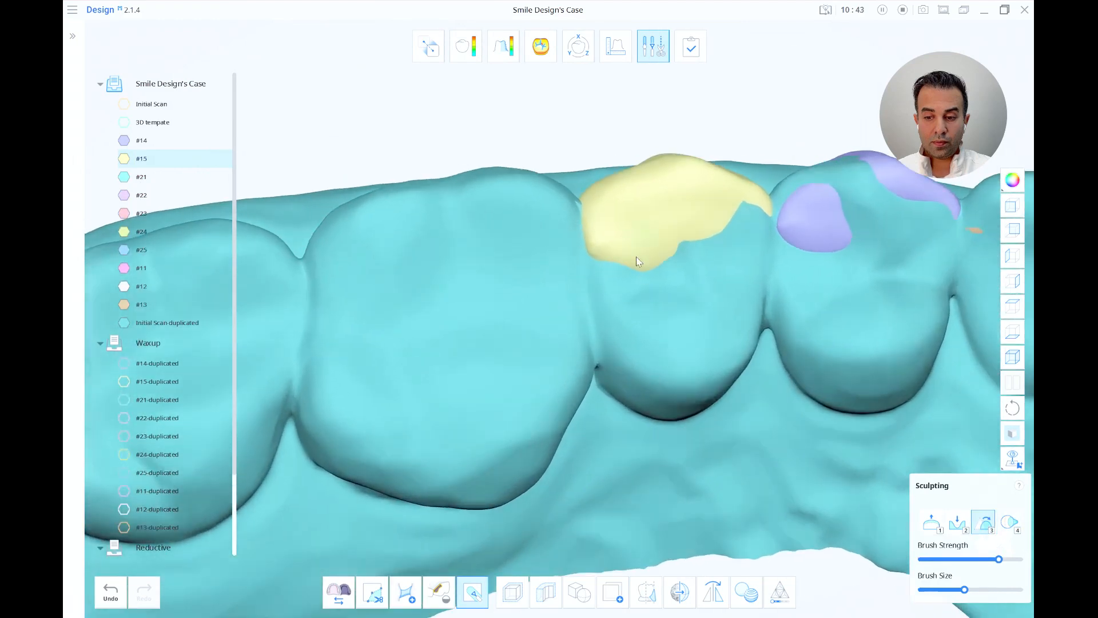
pyautogui.moveTo(628, 431); pyautogui.dragTo(702, 403, button='right')
pyautogui.moveTo(743, 444); pyautogui.dragTo(686, 439, button='right')
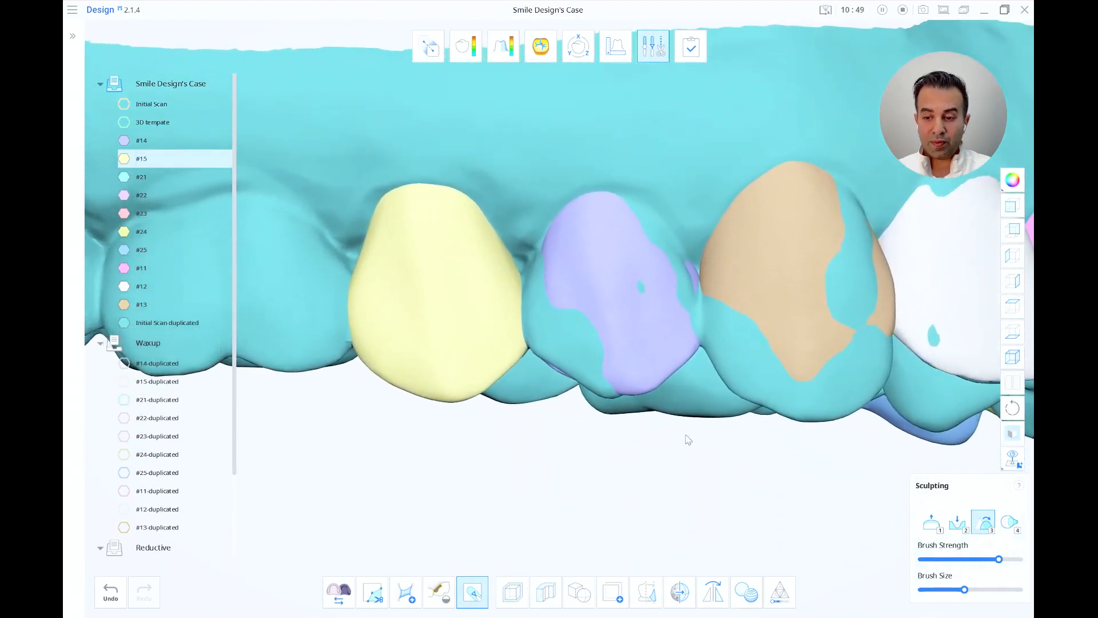
pyautogui.click(124, 144)
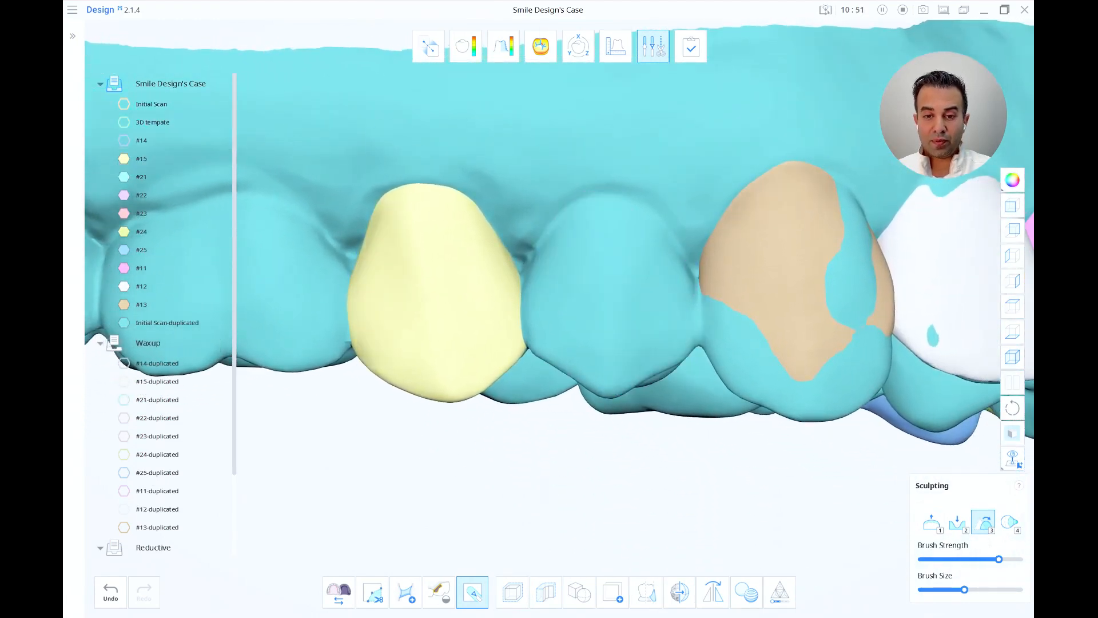
pyautogui.click(958, 522)
pyautogui.moveTo(658, 366); pyautogui.dragTo(606, 337, button='right')
pyautogui.scroll(3, 498, 277)
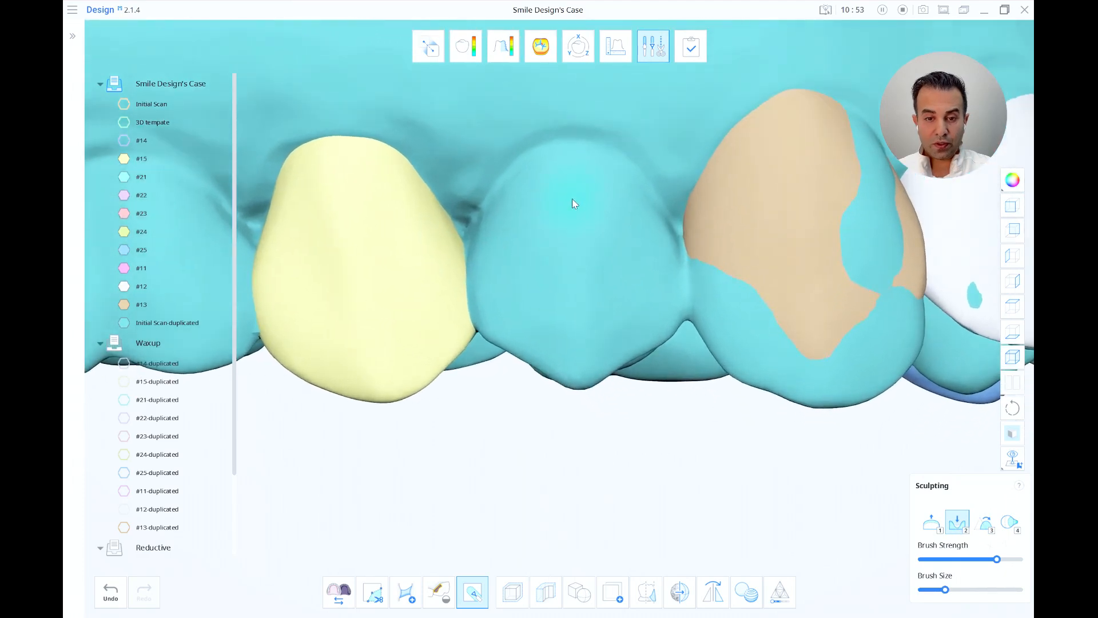
pyautogui.moveTo(505, 212); pyautogui.dragTo(487, 255)
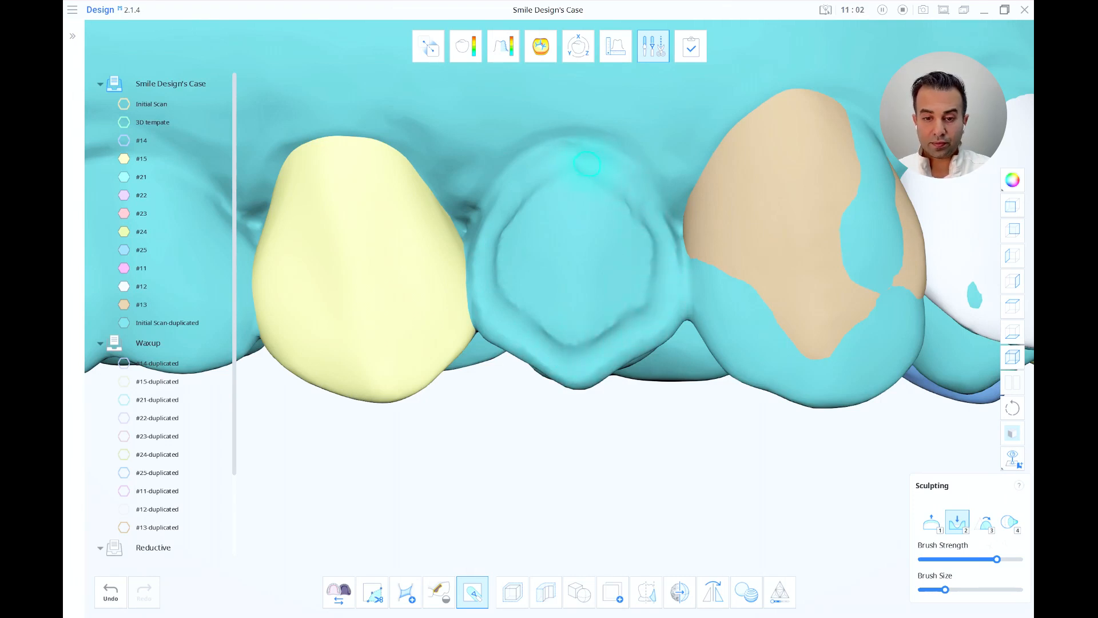
pyautogui.moveTo(504, 319)
pyautogui.mouseDown()
pyautogui.moveTo(576, 358)
pyautogui.moveTo(645, 307)
pyautogui.moveTo(662, 256)
pyautogui.moveTo(630, 201)
pyautogui.mouseUp()
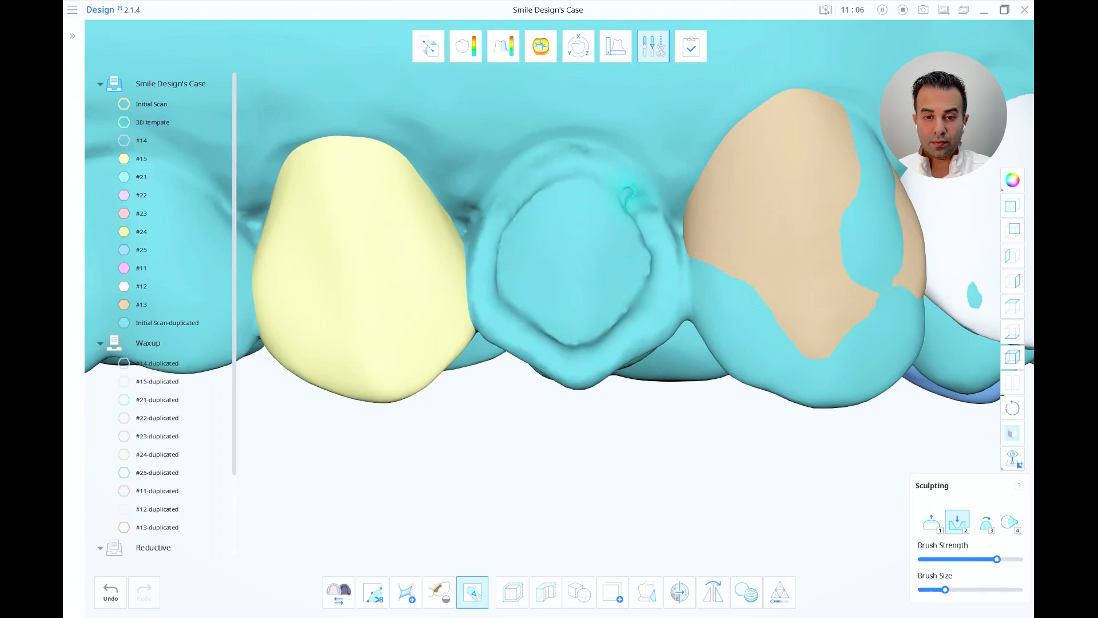
# Step: Show tooth #14 again and smooth the duplicated scan around its edges with the Smooth brush
pyautogui.click(124, 141)
pyautogui.click(991, 532)
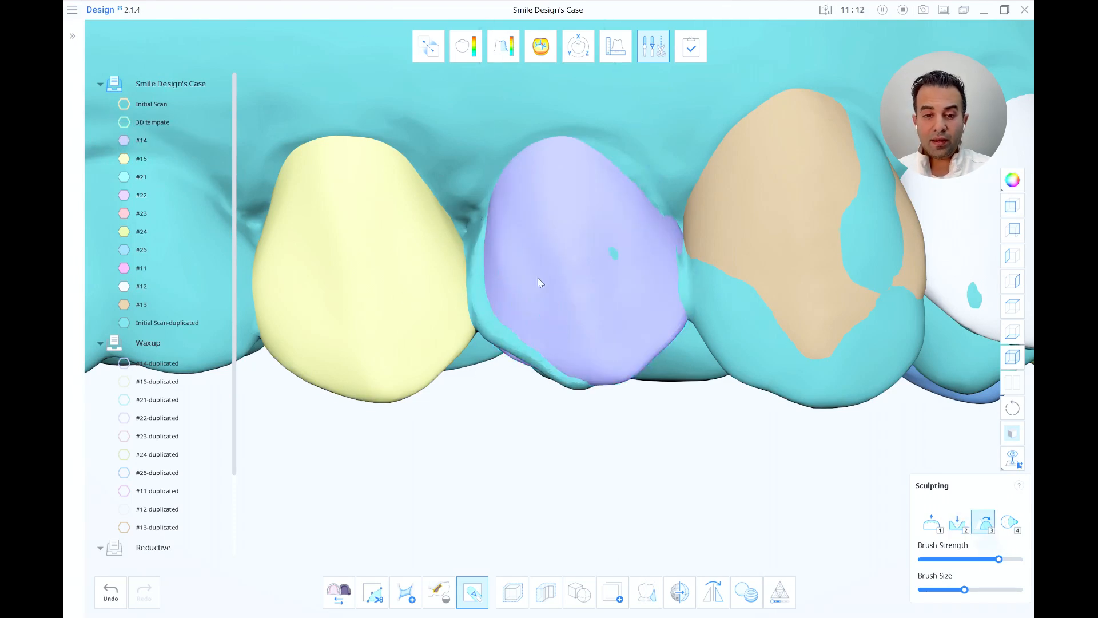
pyautogui.moveTo(609, 277); pyautogui.dragTo(520, 286, button='right')
pyautogui.scroll(2, 487, 259)
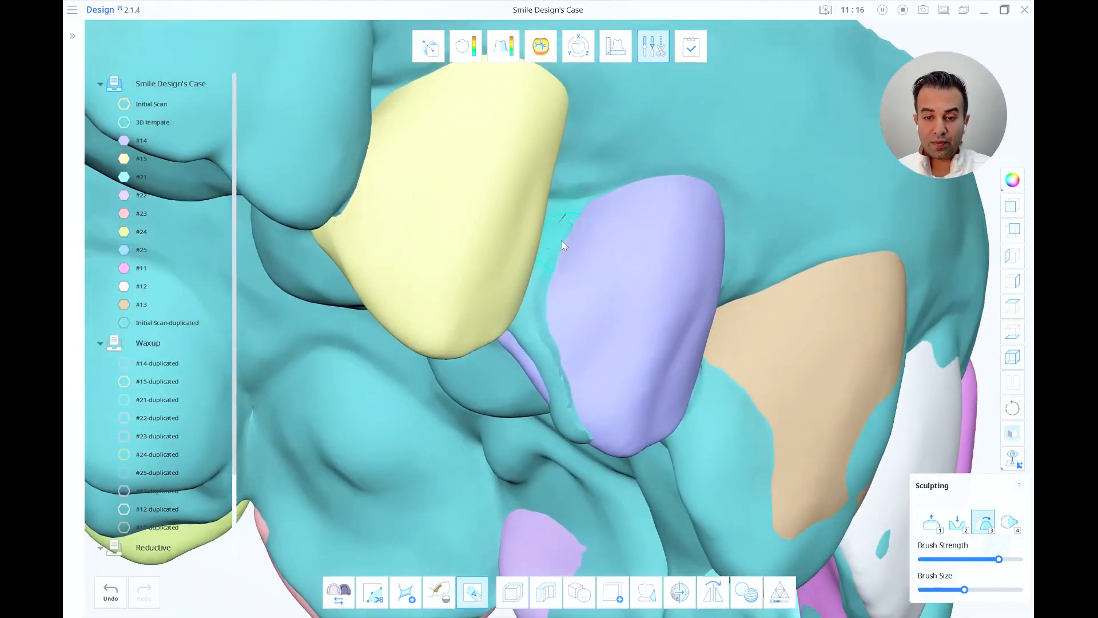
pyautogui.moveTo(556, 375); pyautogui.dragTo(589, 269, button='right')
pyautogui.moveTo(584, 330); pyautogui.dragTo(635, 299, button='right')
pyautogui.scroll(5, 635, 300)
pyautogui.moveTo(598, 361); pyautogui.dragTo(721, 394, button='right')
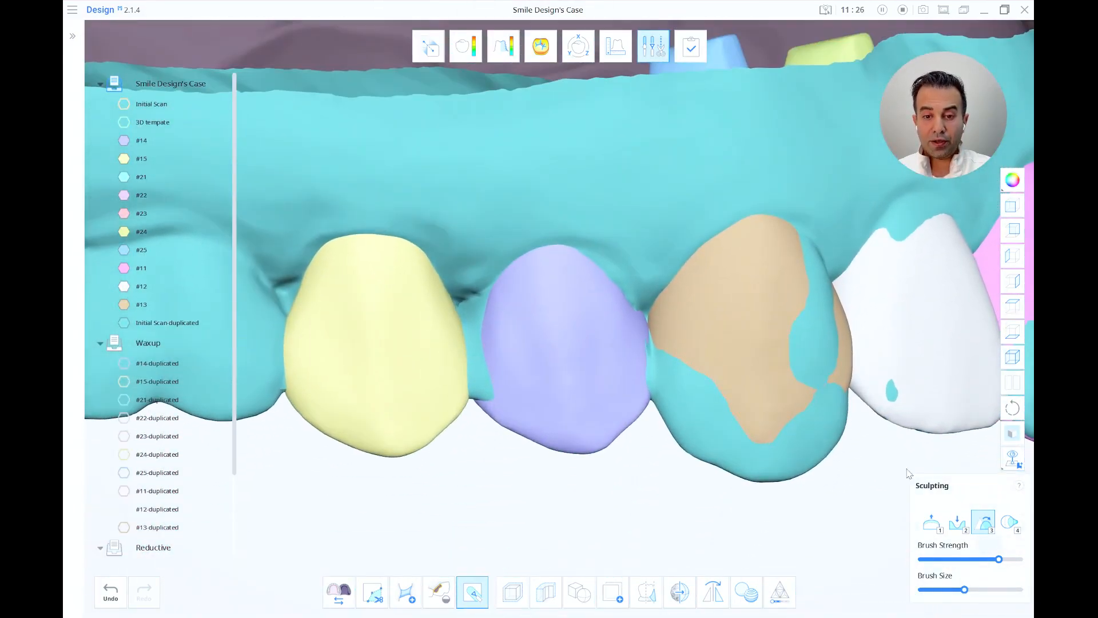
# Step: Extend the gingival margin of tooth #14 upward with an enlarged Morph brush
pyautogui.click(1009, 520)
pyautogui.keyDown('shift'); pyautogui.scroll(2, 584, 273); pyautogui.keyUp('shift')
pyautogui.moveTo(584, 274); pyautogui.dragTo(588, 232)
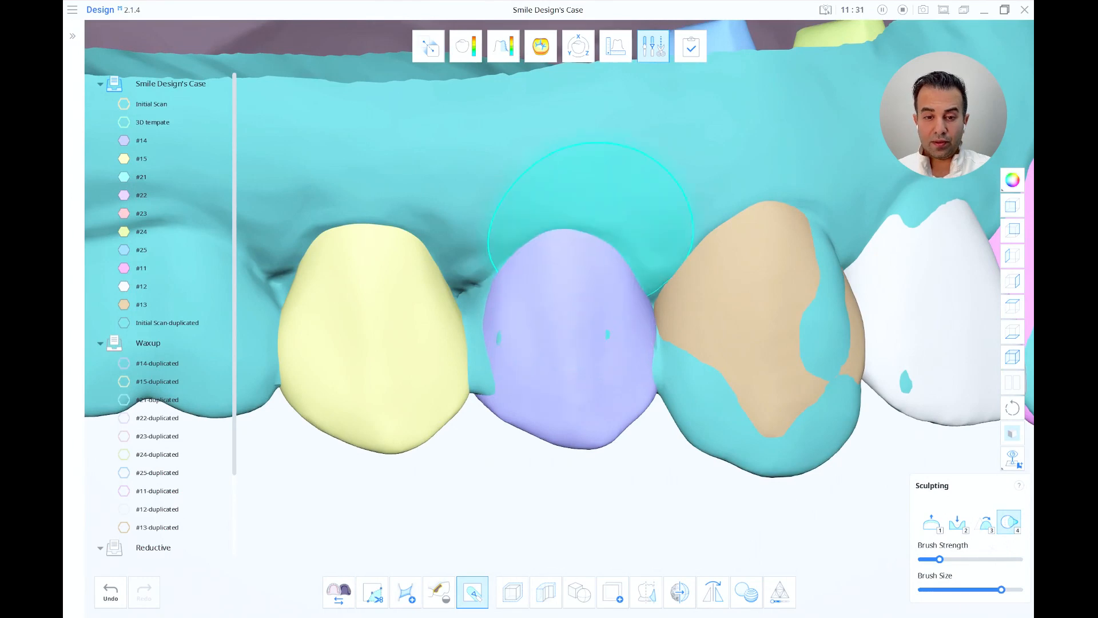
# Step: From a front view, pull the buccal surface of tooth #14 outward with a smaller Morph brush, undoing and redoing the last stroke
pyautogui.click(1018, 207)
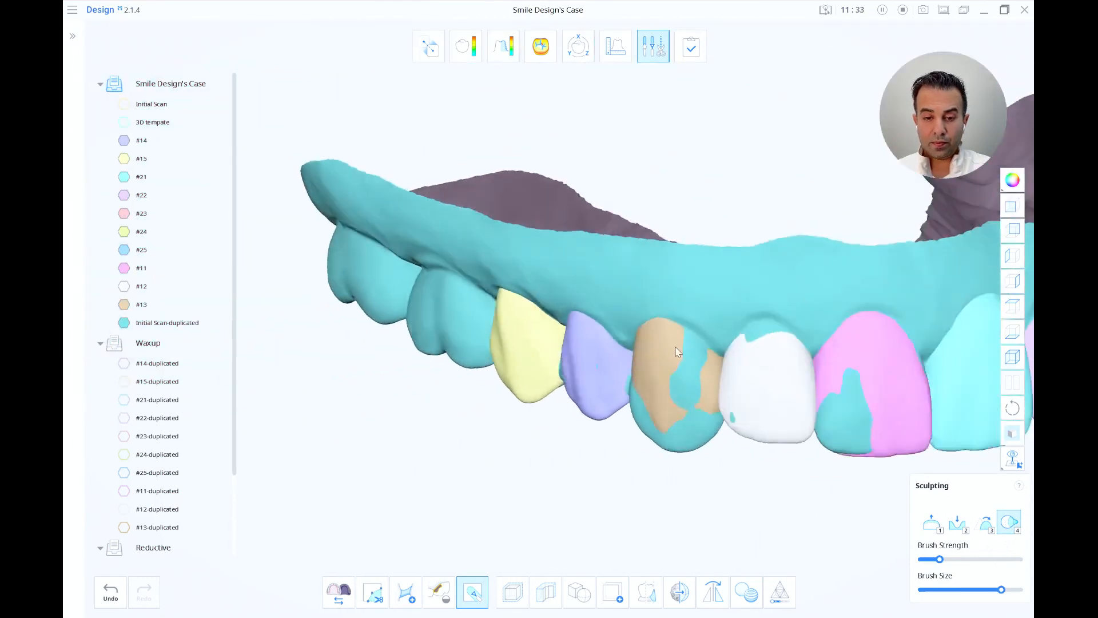
pyautogui.scroll(8, 355, 350)
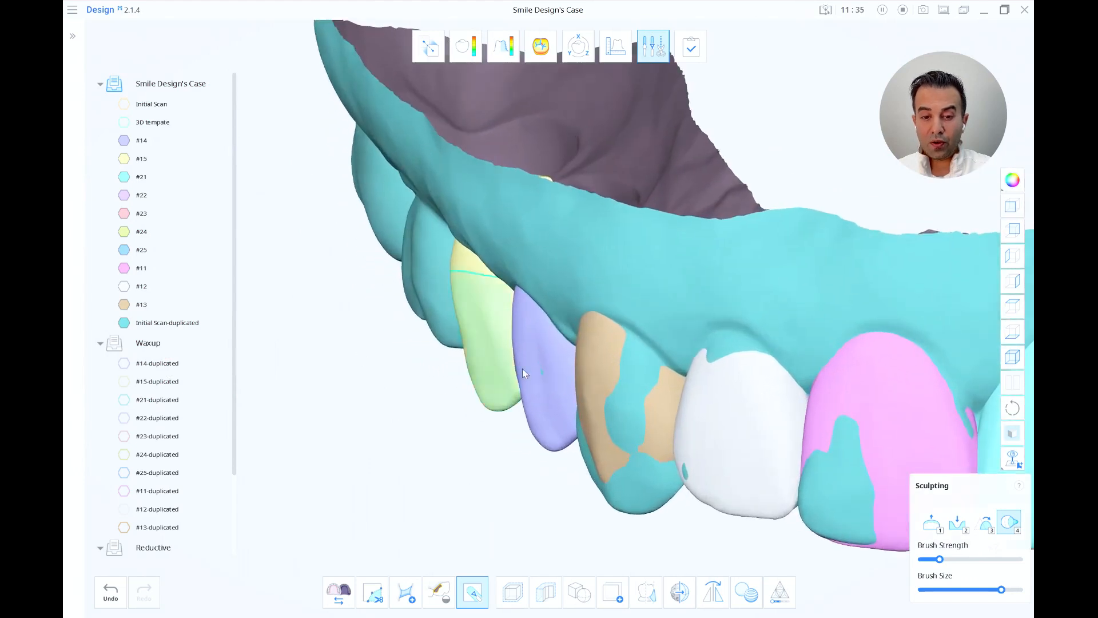
pyautogui.keyDown('shift'); pyautogui.scroll(-1, 526, 317); pyautogui.keyUp('shift')
pyautogui.moveTo(527, 316); pyautogui.dragTo(520, 314)
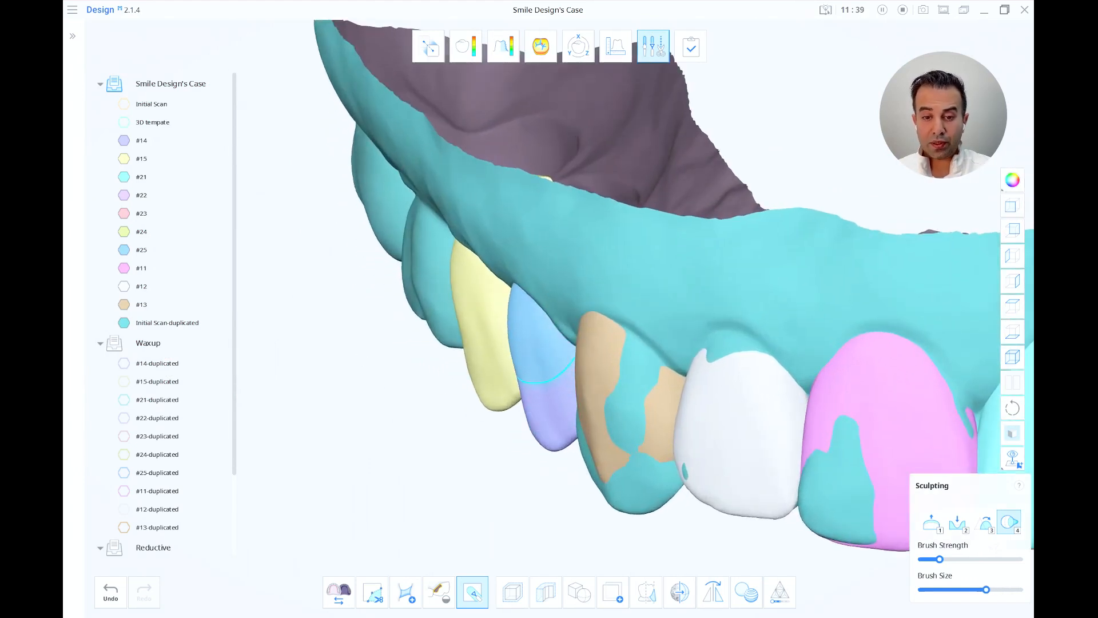
pyautogui.moveTo(520, 314); pyautogui.dragTo(517, 313)
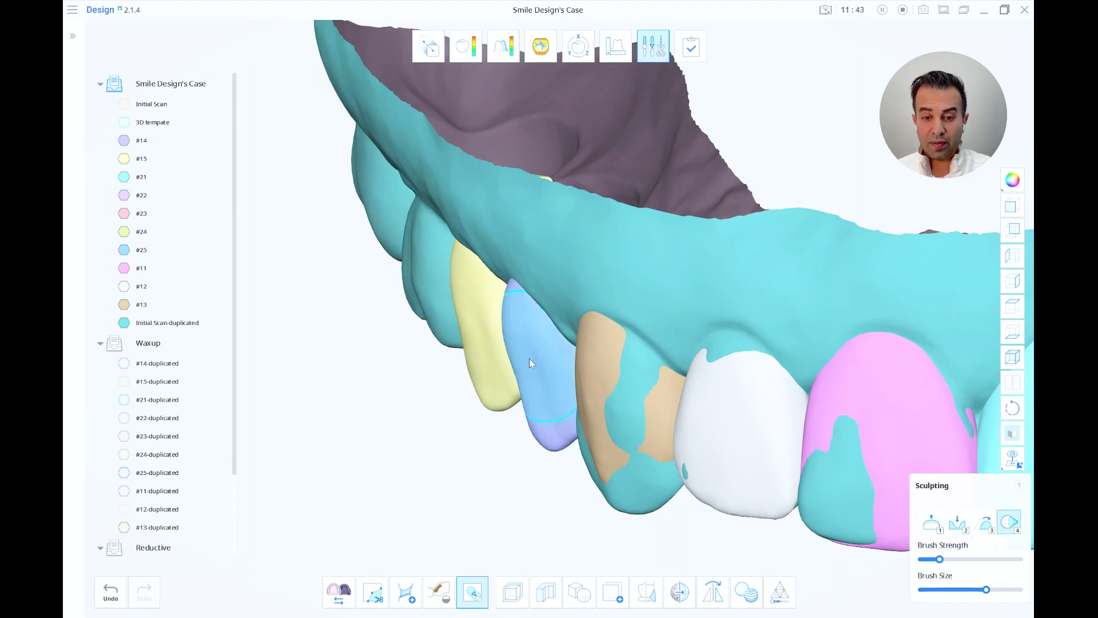
pyautogui.hotkey('ctrl', 'z')
pyautogui.moveTo(521, 345); pyautogui.dragTo(514, 341)
# Step: Morph the distal side of tooth #14 toward tooth #15 with an enlarged brush to close the contact
pyautogui.moveTo(753, 520)
pyautogui.mouseDown(button='right')
pyautogui.moveTo(765, 537)
pyautogui.moveTo(747, 504)
pyautogui.mouseUp(button='right')
pyautogui.scroll(3, 750, 509)
pyautogui.scroll(-3, 747, 505)
pyautogui.scroll(2, 747, 505)
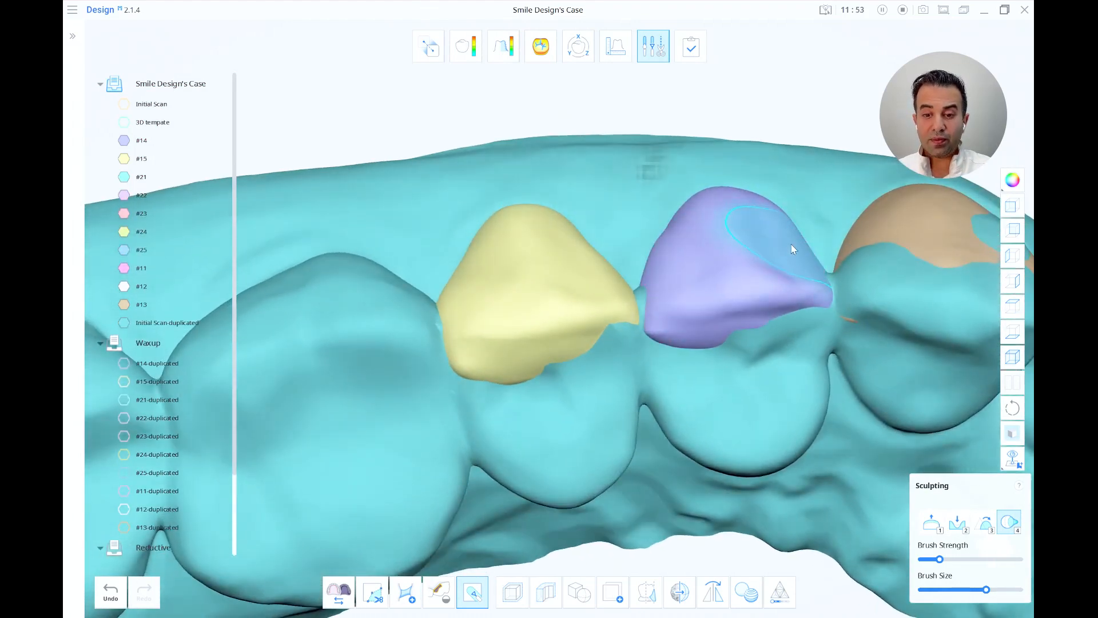
pyautogui.moveTo(787, 303)
pyautogui.mouseDown(button='right')
pyautogui.moveTo(775, 380)
pyautogui.moveTo(723, 402)
pyautogui.moveTo(715, 377)
pyautogui.mouseUp(button='right')
pyautogui.scroll(2, 723, 402)
pyautogui.keyDown('shift'); pyautogui.scroll(3, 654, 296); pyautogui.keyUp('shift')
pyautogui.moveTo(653, 304); pyautogui.dragTo(646, 305)
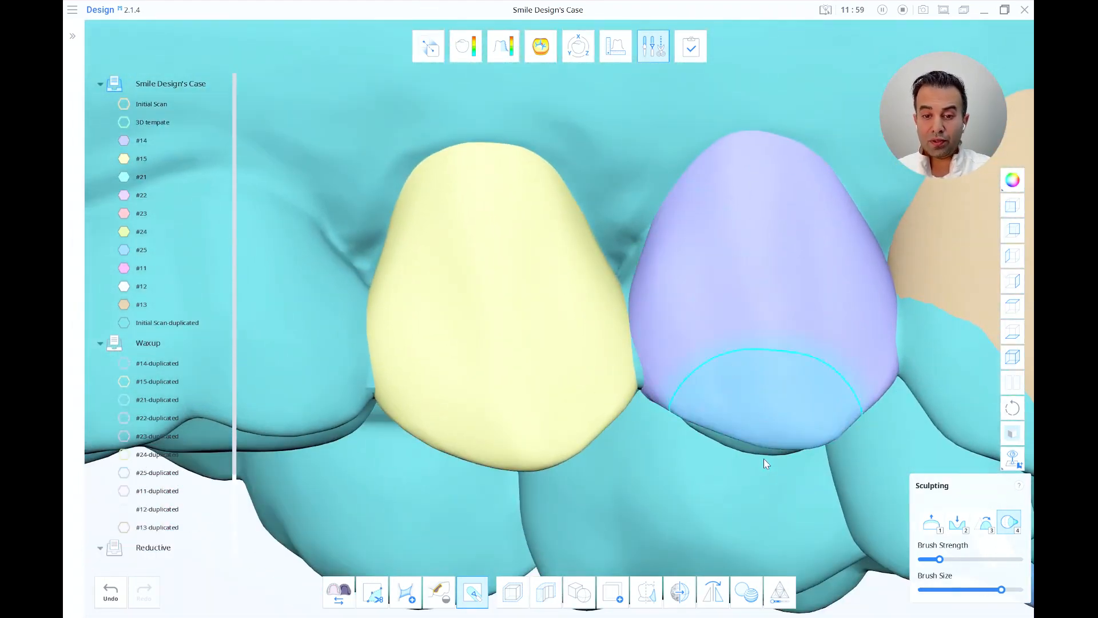
# Step: Inspect the contact between teeth #14 and #15 and their buccal, occlusal and palatal surfaces from several angles
pyautogui.scroll(-2, 764, 461)
pyautogui.moveTo(762, 461); pyautogui.dragTo(752, 486, button='right')
pyautogui.keyDown('shift'); pyautogui.scroll(-3, 600, 310); pyautogui.keyUp('shift')
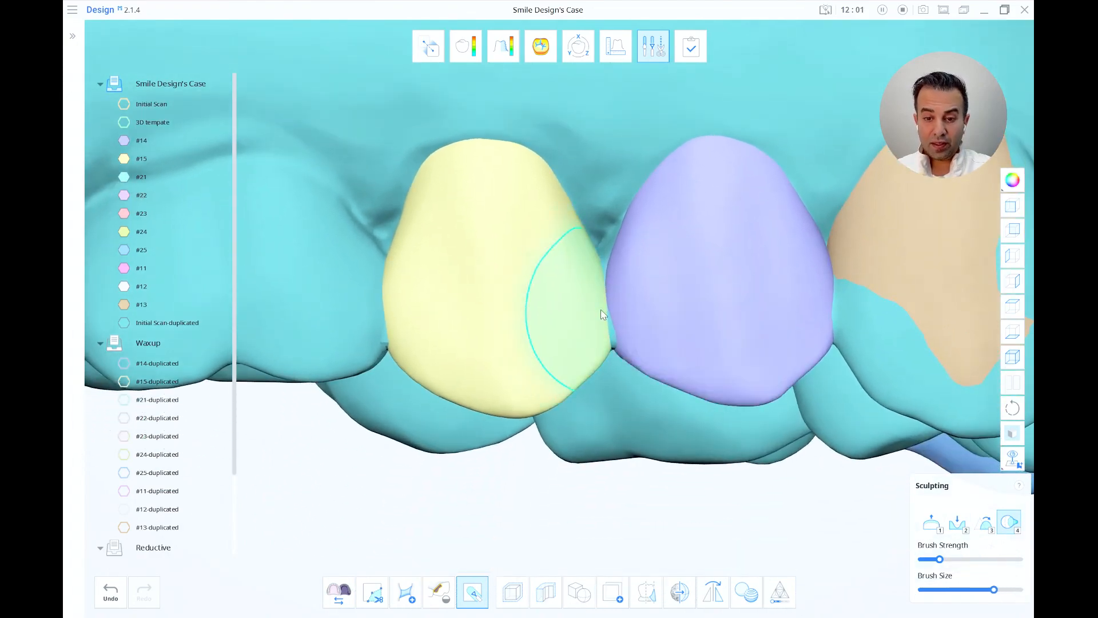
pyautogui.moveTo(660, 382); pyautogui.dragTo(699, 296, button='right')
pyautogui.scroll(3, 661, 379)
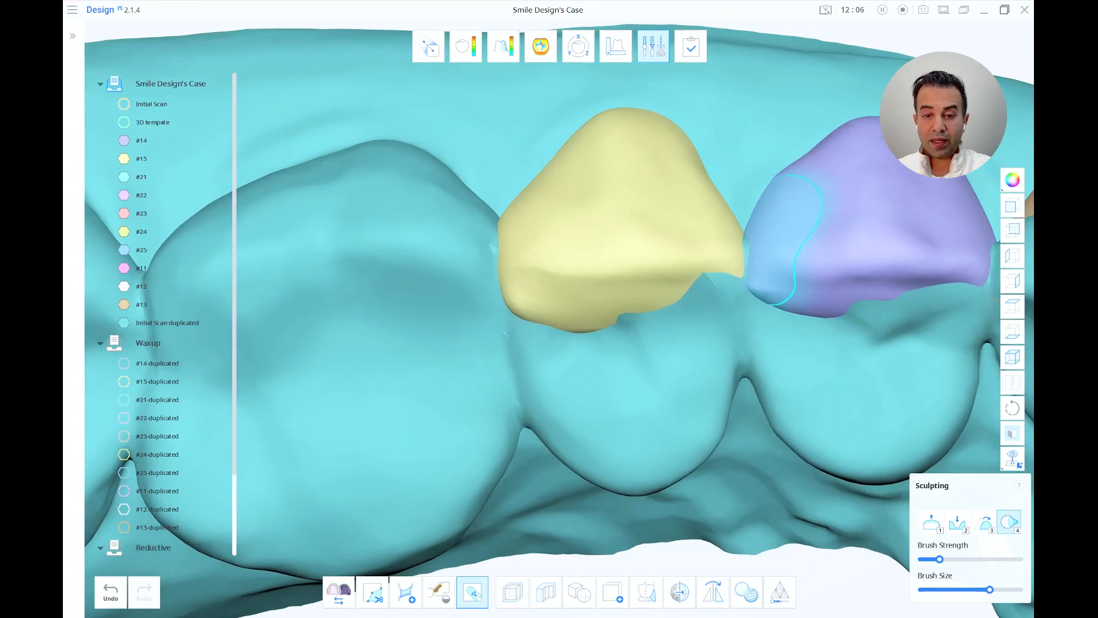
pyautogui.moveTo(749, 231)
pyautogui.mouseDown(button='right')
pyautogui.moveTo(762, 346)
pyautogui.moveTo(793, 403)
pyautogui.mouseUp(button='right')
pyautogui.scroll(1, 792, 404)
pyautogui.moveTo(792, 403); pyautogui.dragTo(758, 317, button='middle')
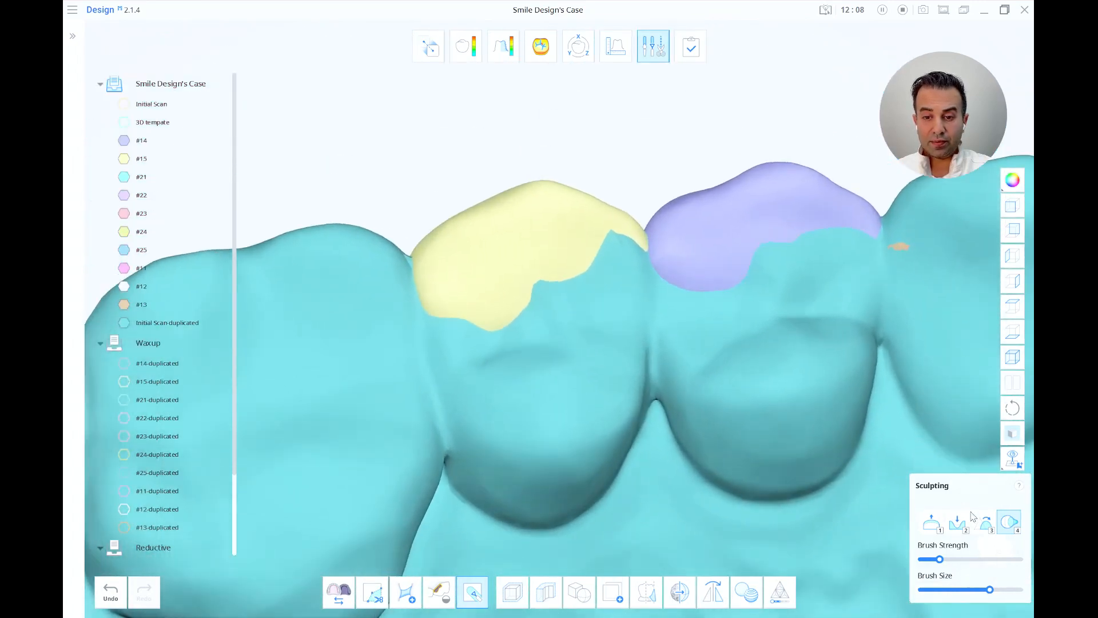
pyautogui.press('3')
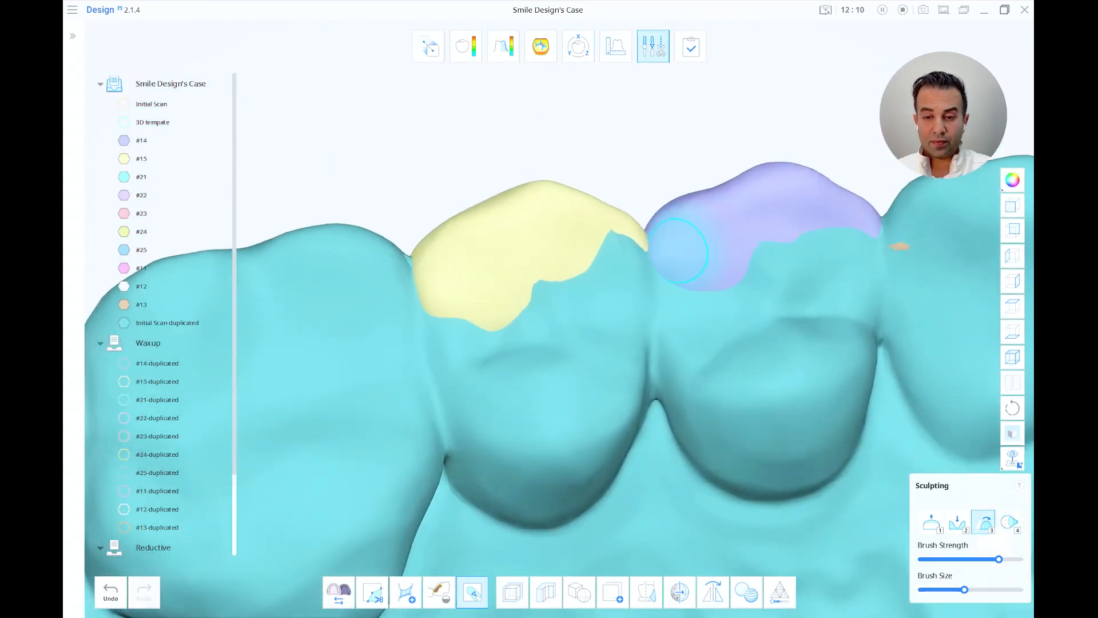
pyautogui.moveTo(685, 251)
pyautogui.mouseDown(button='right')
pyautogui.moveTo(774, 340)
pyautogui.moveTo(684, 380)
pyautogui.moveTo(719, 366)
pyautogui.mouseUp(button='right')
pyautogui.scroll(-3, 774, 340)
pyautogui.scroll(1, 698, 187)
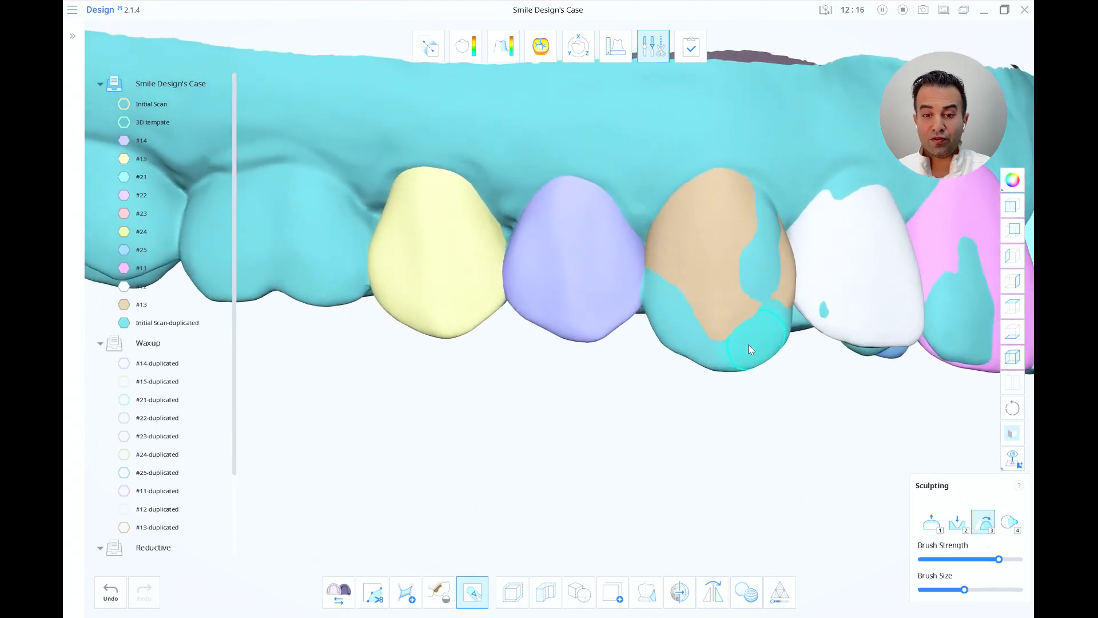
# Step: Hide tooth #13 and carve away the buccal surface of the duplicated scan beneath it with the Remove brush
pyautogui.moveTo(727, 321)
pyautogui.mouseDown(button='right')
pyautogui.moveTo(677, 403)
pyautogui.moveTo(440, 351)
pyautogui.mouseUp(button='right')
pyautogui.click(125, 306)
pyautogui.moveTo(836, 442); pyautogui.dragTo(824, 419, button='right')
pyautogui.click(958, 522)
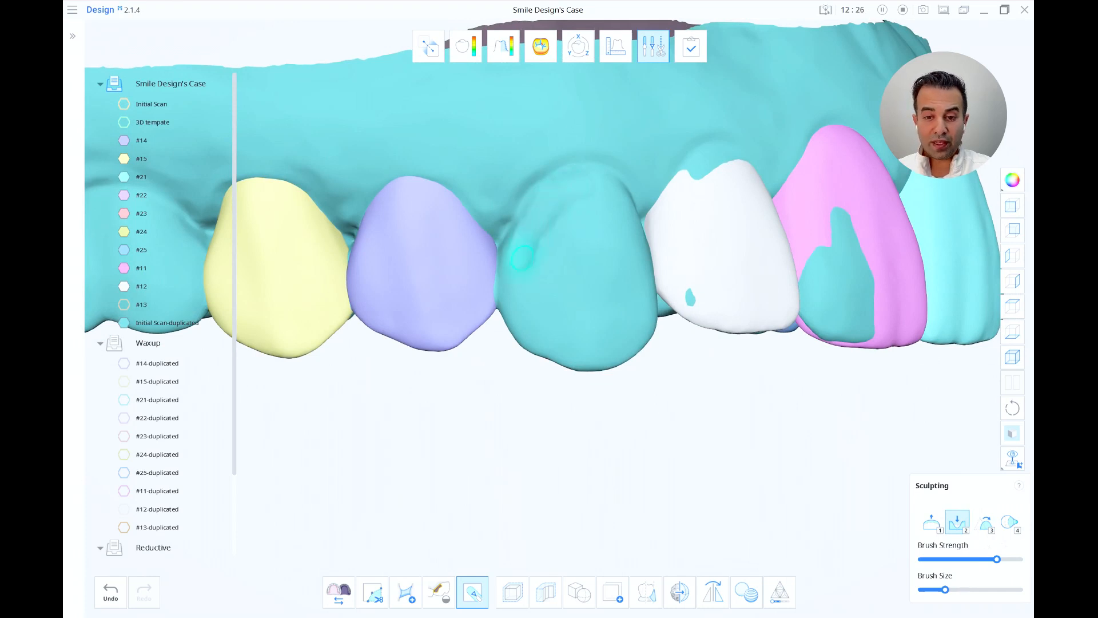
pyautogui.moveTo(521, 302)
pyautogui.mouseDown()
pyautogui.moveTo(549, 354)
pyautogui.moveTo(598, 357)
pyautogui.moveTo(633, 326)
pyautogui.moveTo(632, 240)
pyautogui.moveTo(614, 199)
pyautogui.mouseUp()
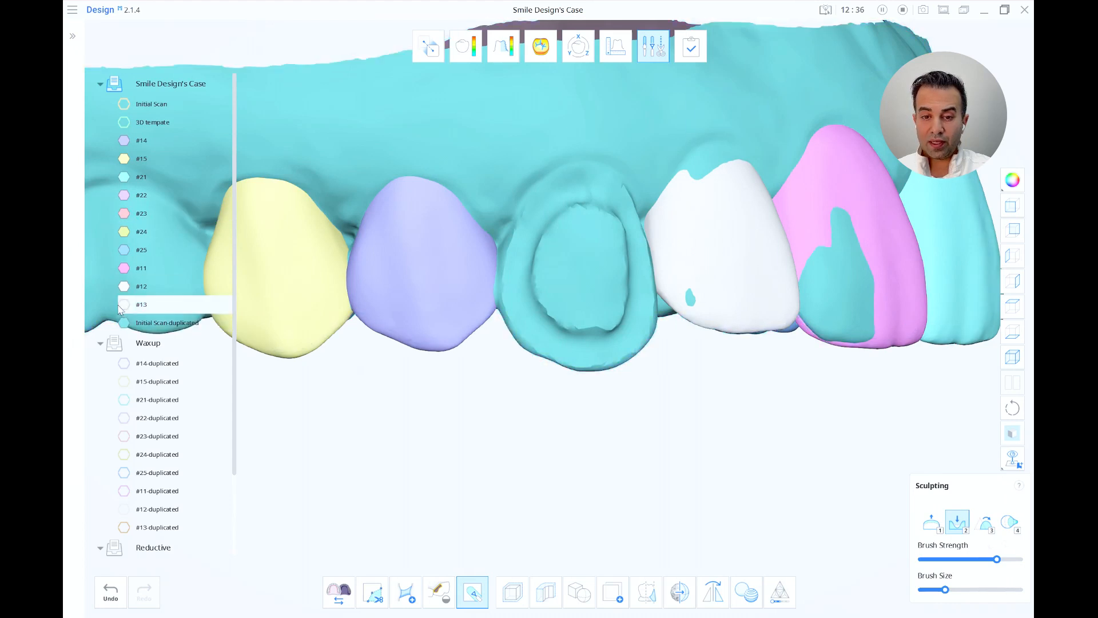
# Step: Show tooth #13 again and smooth away the scan patches protruding through its buccal surface
pyautogui.click(124, 305)
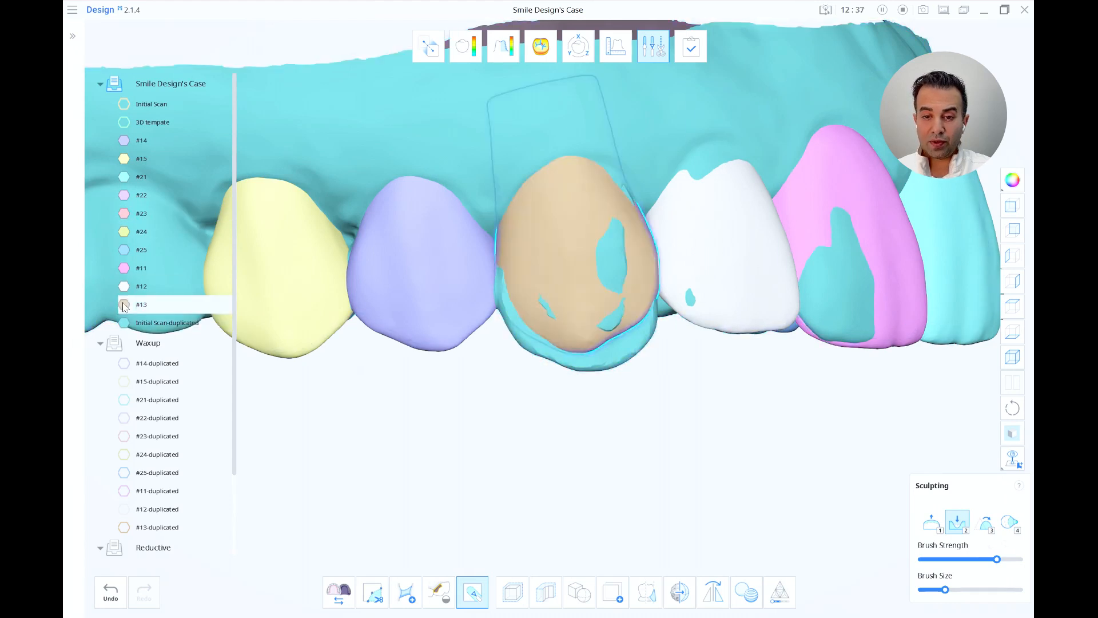
pyautogui.click(990, 525)
pyautogui.moveTo(614, 260)
pyautogui.mouseDown()
pyautogui.moveTo(616, 281)
pyautogui.moveTo(551, 309)
pyautogui.mouseUp()
# Step: Smooth the duplicated scan along the incisal and palatal edges of tooth #13, finishing with a reduced Smooth brush strength
pyautogui.moveTo(589, 317)
pyautogui.mouseDown(button='right')
pyautogui.moveTo(612, 303)
pyautogui.moveTo(513, 228)
pyautogui.moveTo(508, 142)
pyautogui.mouseUp(button='right')
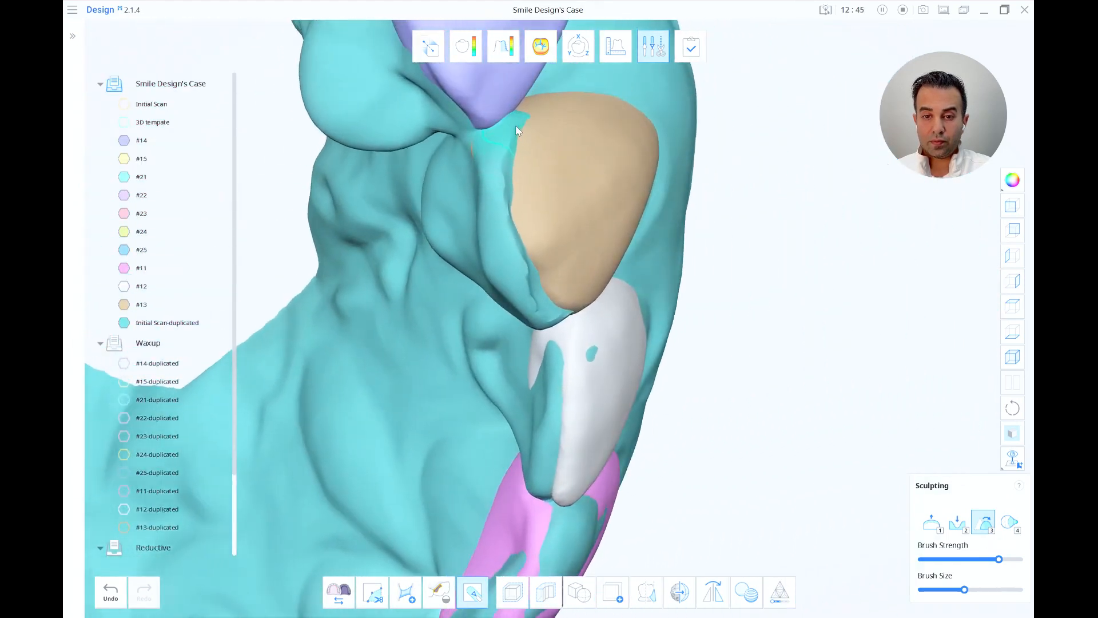
pyautogui.moveTo(503, 241)
pyautogui.mouseDown(button='right')
pyautogui.moveTo(551, 207)
pyautogui.moveTo(618, 111)
pyautogui.mouseUp(button='right')
pyautogui.moveTo(597, 94)
pyautogui.mouseDown()
pyautogui.moveTo(603, 228)
pyautogui.moveTo(595, 140)
pyautogui.mouseUp()
pyautogui.moveTo(598, 140)
pyautogui.mouseDown(button='right')
pyautogui.moveTo(661, 200)
pyautogui.moveTo(522, 150)
pyautogui.mouseUp(button='right')
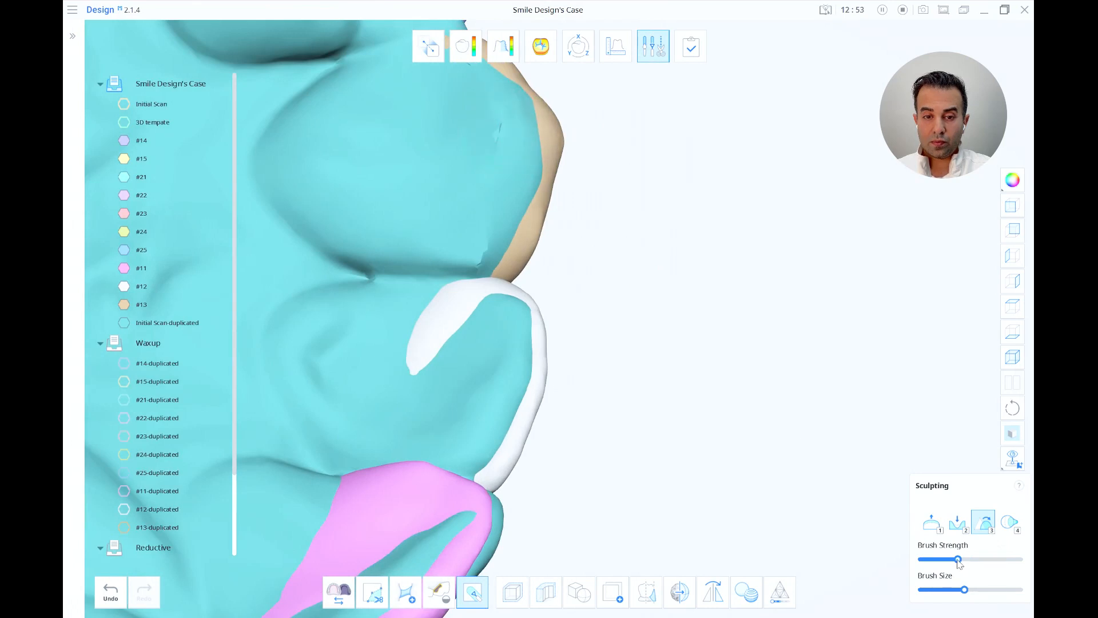
pyautogui.moveTo(496, 86); pyautogui.dragTo(489, 227)
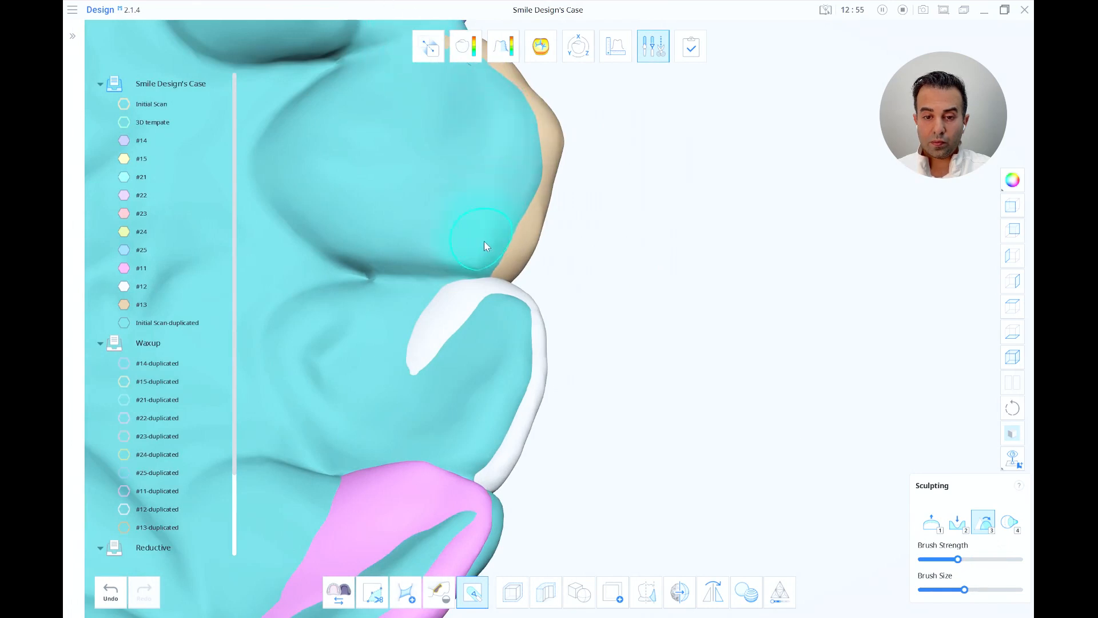
# Step: Remove the duplicated scan protruding along the distal edge of tooth #13 at its contact with tooth #14
pyautogui.moveTo(486, 236); pyautogui.dragTo(520, 339, button='right')
pyautogui.scroll(5, 522, 311)
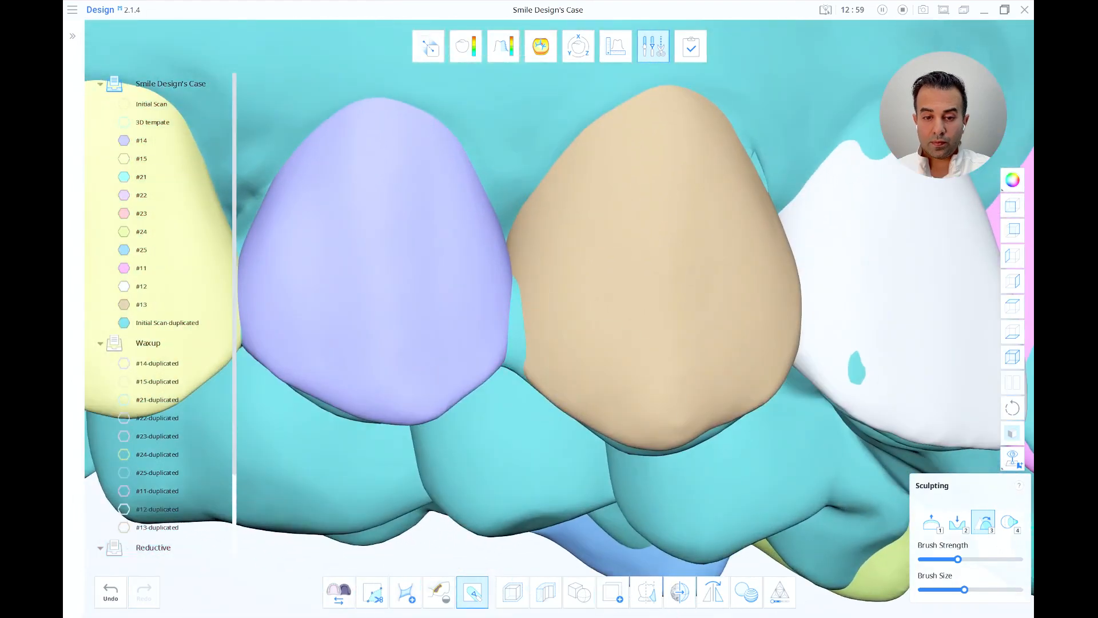
pyautogui.press('2')
pyautogui.scroll(3, 494, 353)
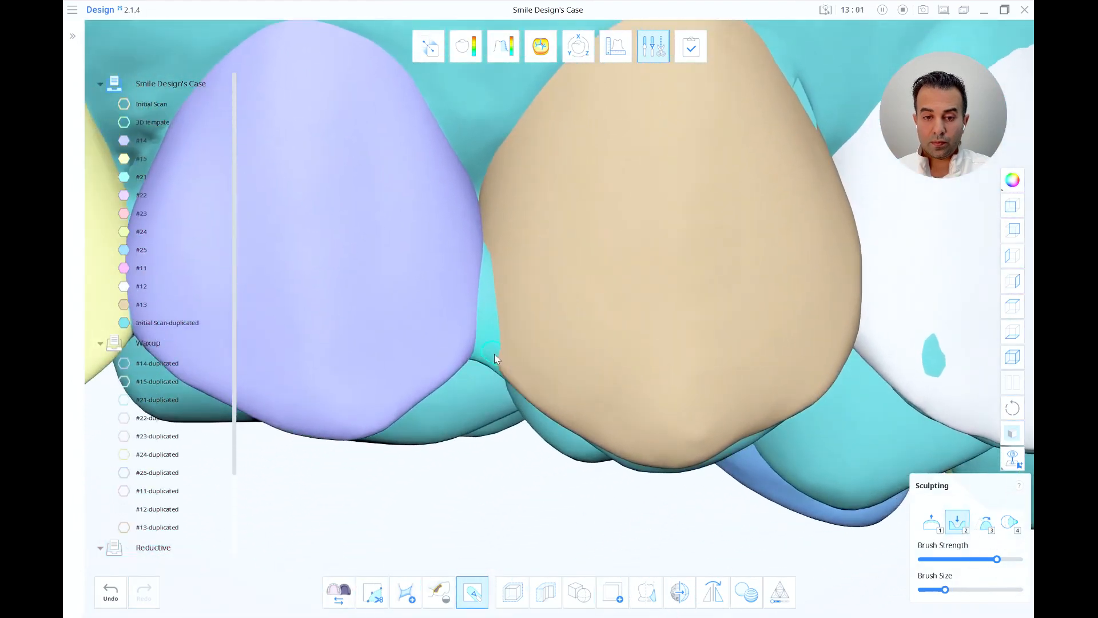
pyautogui.moveTo(485, 357); pyautogui.dragTo(485, 303)
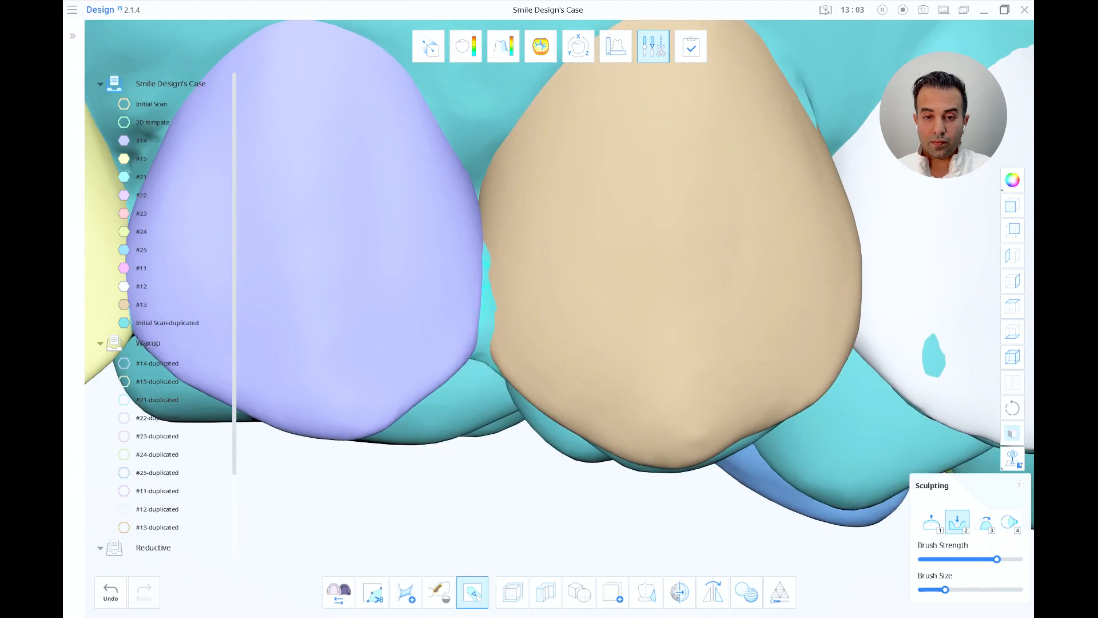
pyautogui.moveTo(485, 303); pyautogui.dragTo(485, 269)
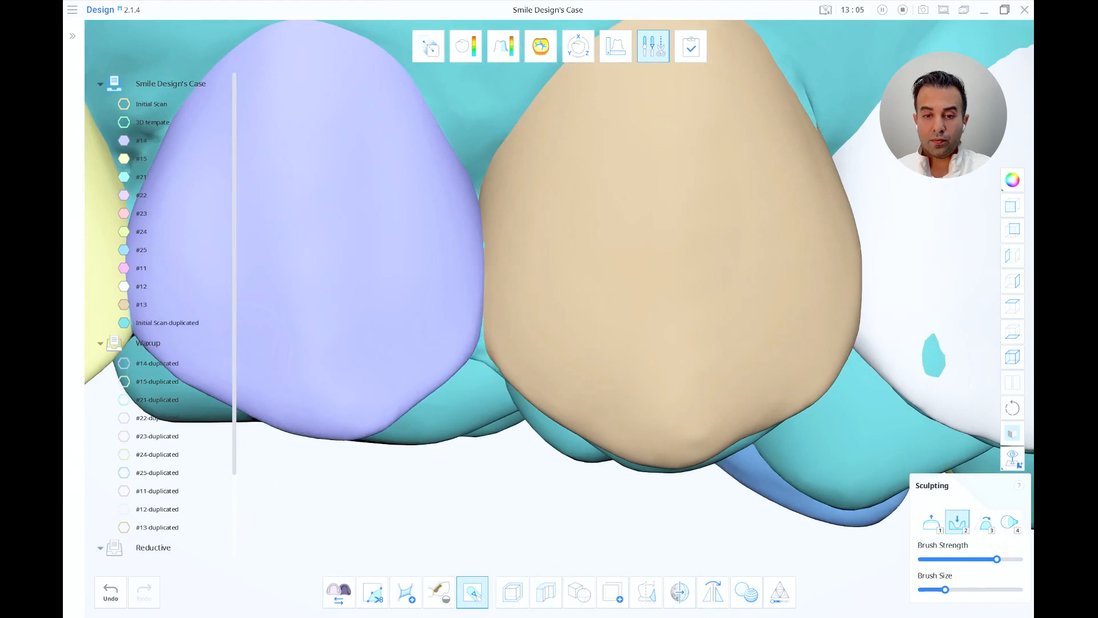
# Step: Extend the gingival margin of tooth #13 upward with an enlarged Morph brush
pyautogui.scroll(-3, 604, 336)
pyautogui.moveTo(603, 336); pyautogui.dragTo(756, 358, button='right')
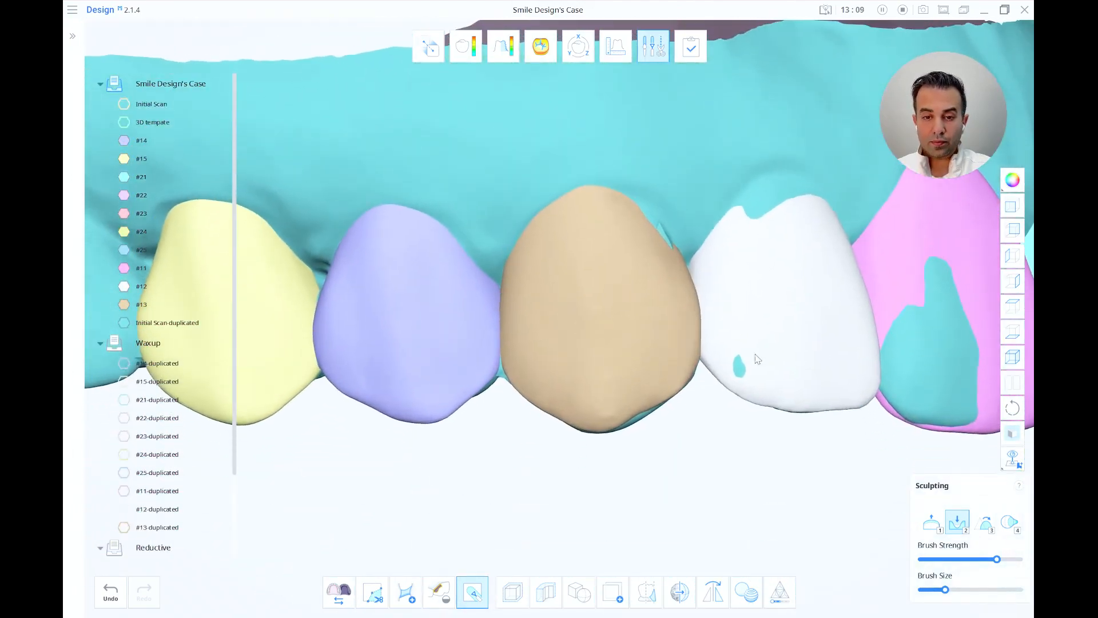
pyautogui.click(1009, 522)
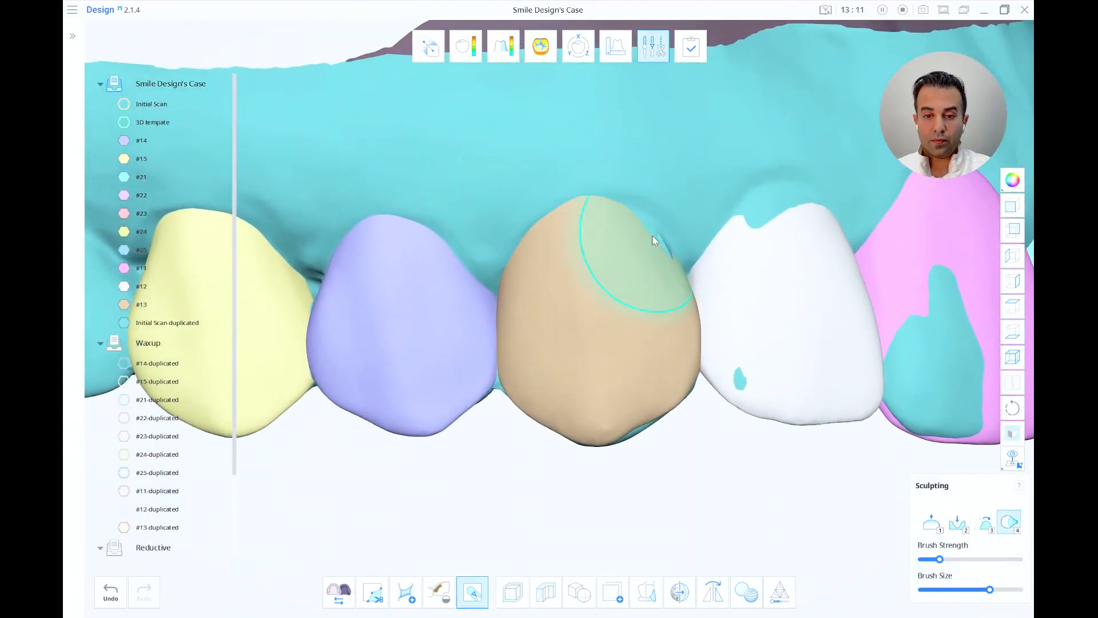
pyautogui.keyDown('ctrl'); pyautogui.scroll(2, 603, 236); pyautogui.keyUp('ctrl')
pyautogui.moveTo(602, 236); pyautogui.dragTo(600, 214)
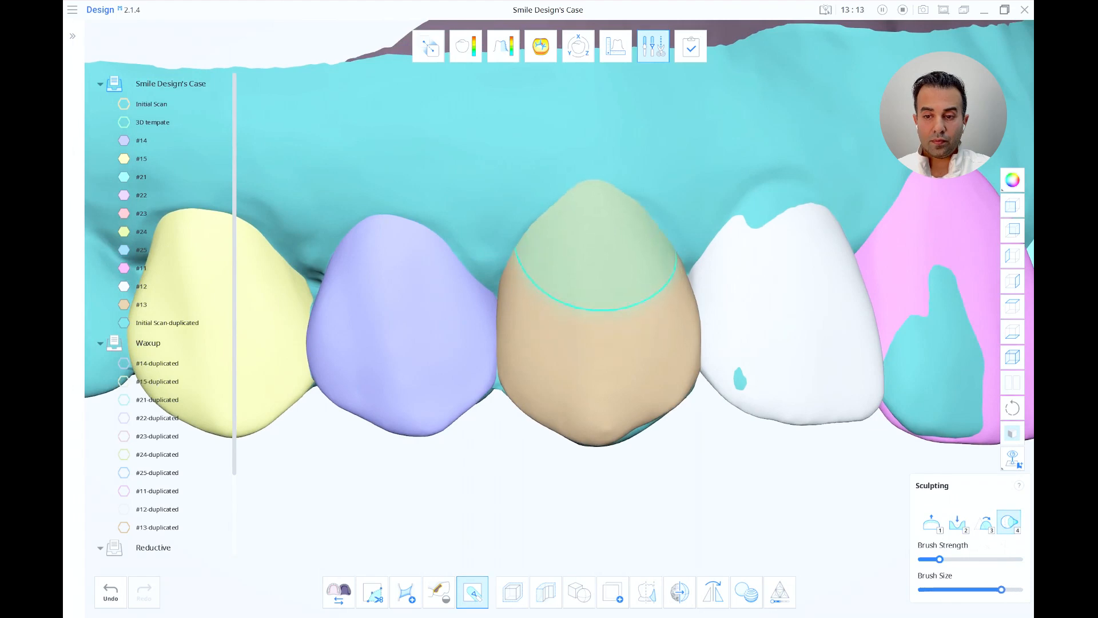
# Step: From the front view, compare the gingival heights of teeth #13 and #23 across the arch with the grid overlay shown
pyautogui.moveTo(921, 247); pyautogui.dragTo(894, 266, button='right')
pyautogui.click(1010, 206)
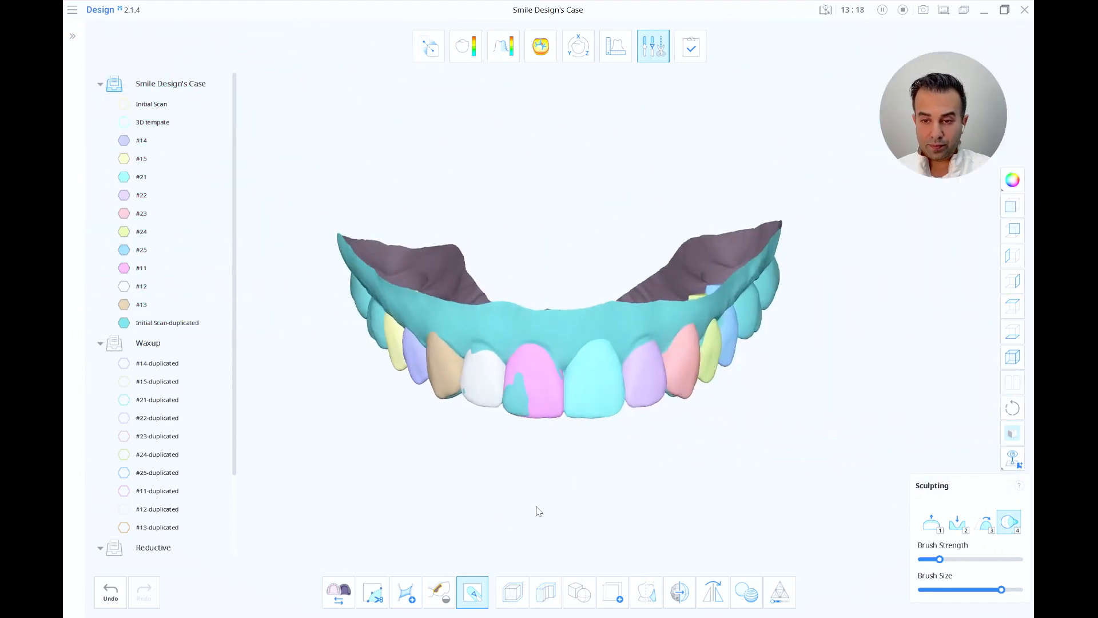
pyautogui.moveTo(542, 478); pyautogui.dragTo(590, 486, button='middle')
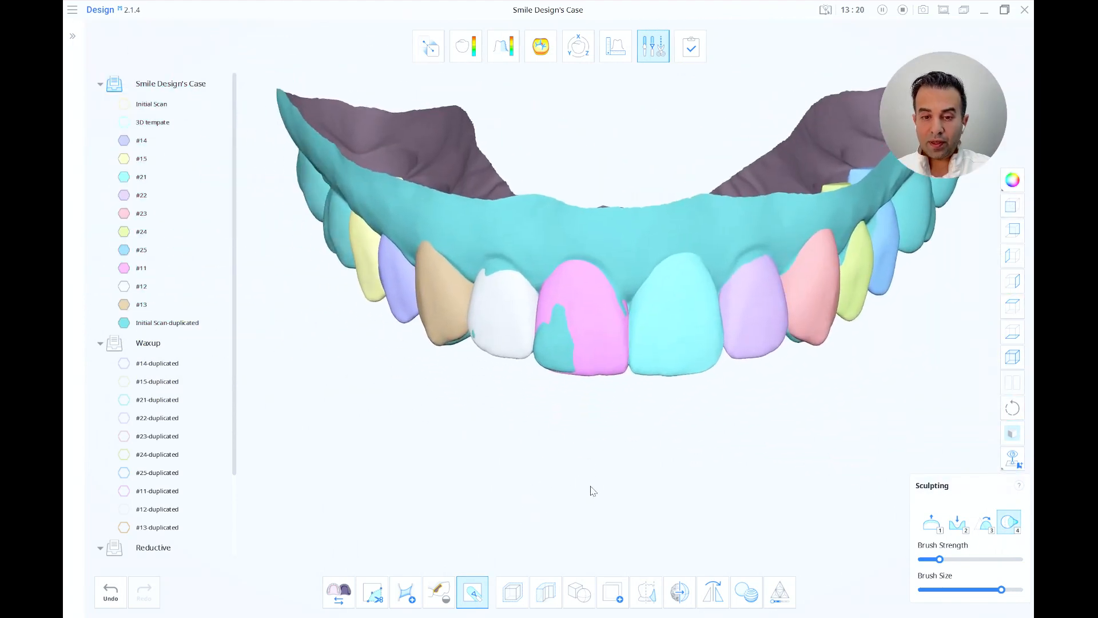
pyautogui.keyDown('shift'); pyautogui.scroll(-8, 828, 241); pyautogui.keyUp('shift')
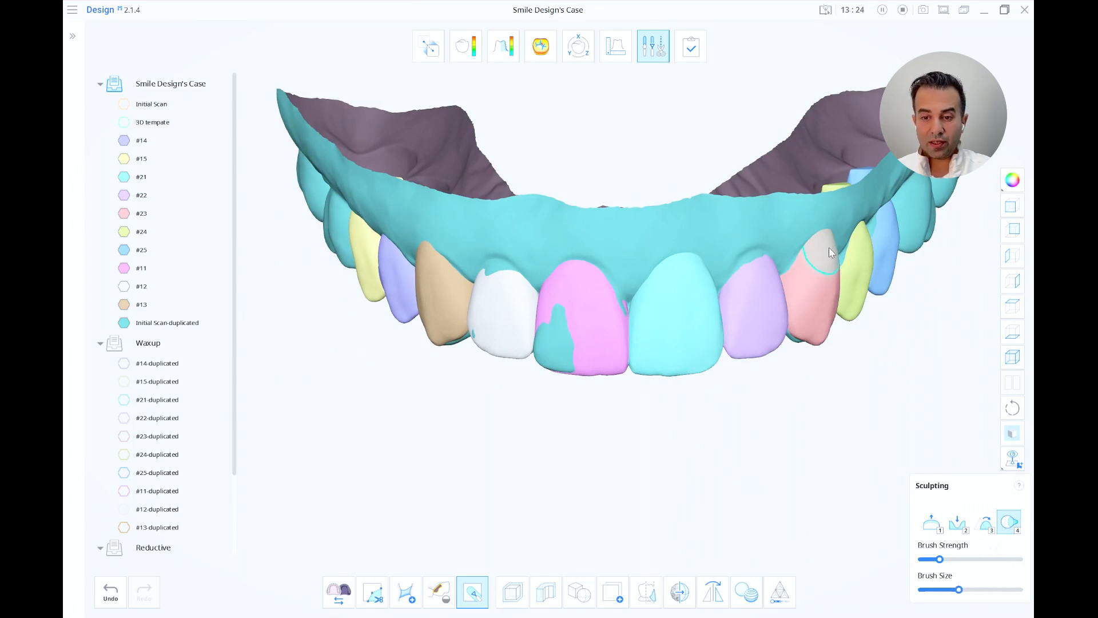
pyautogui.scroll(1, 829, 247)
pyautogui.keyDown('shift'); pyautogui.scroll(2, 824, 256); pyautogui.keyUp('shift')
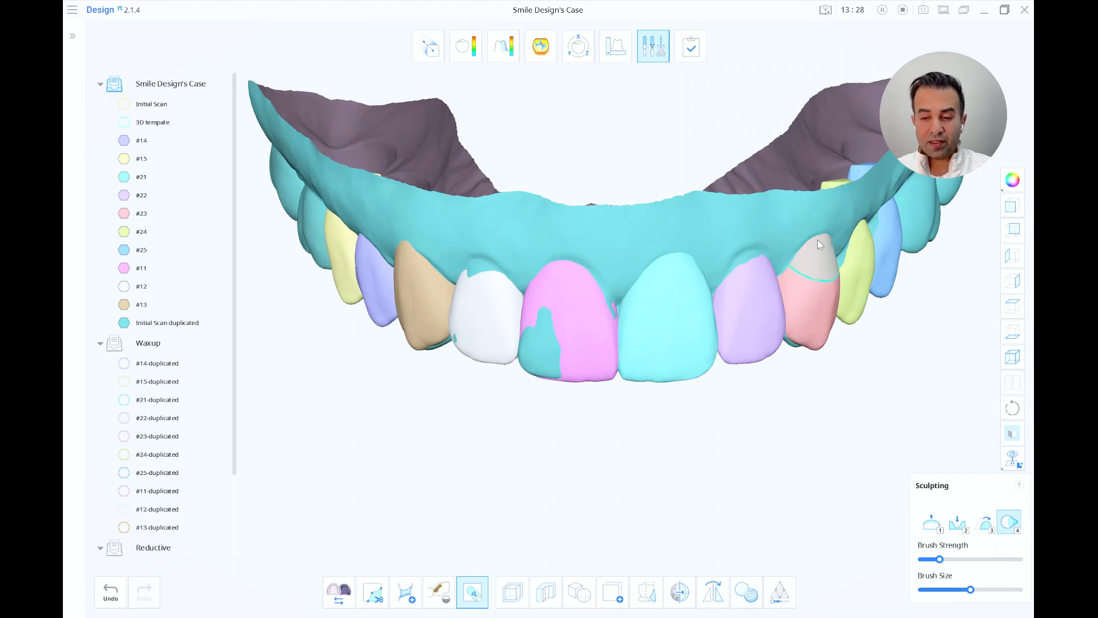
pyautogui.click(1011, 433)
pyautogui.moveTo(541, 428)
pyautogui.mouseDown(button='middle')
pyautogui.moveTo(491, 472)
pyautogui.moveTo(530, 517)
pyautogui.mouseUp(button='middle')
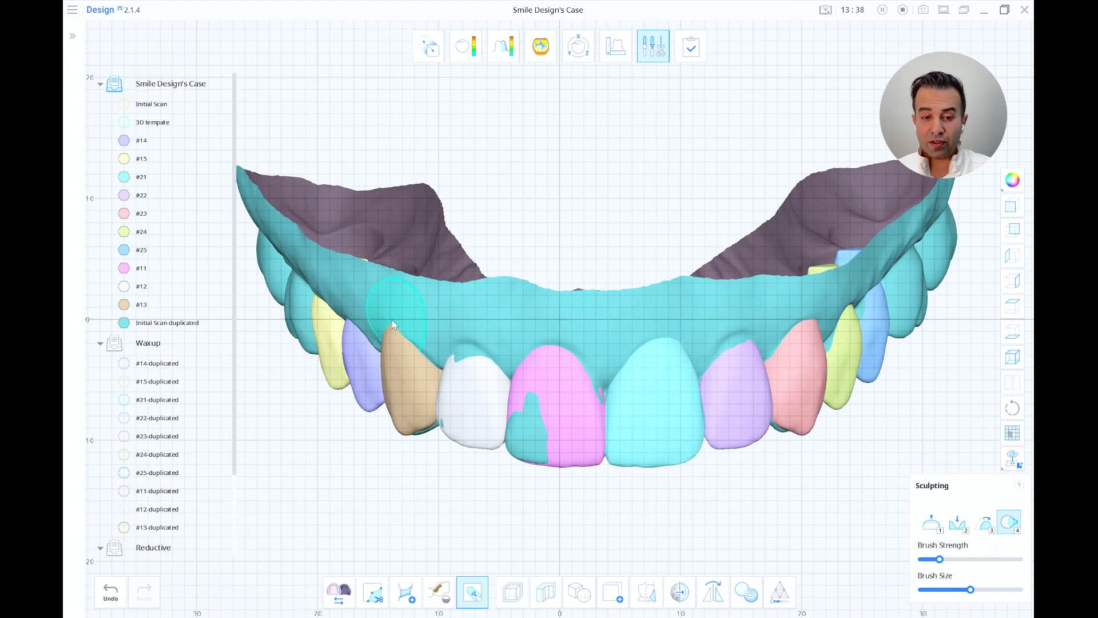
# Step: Hide the grid and tooth #13, and carve the distal gum margin of the duplicated scan with a smaller, weaker Remove brush
pyautogui.click(960, 530)
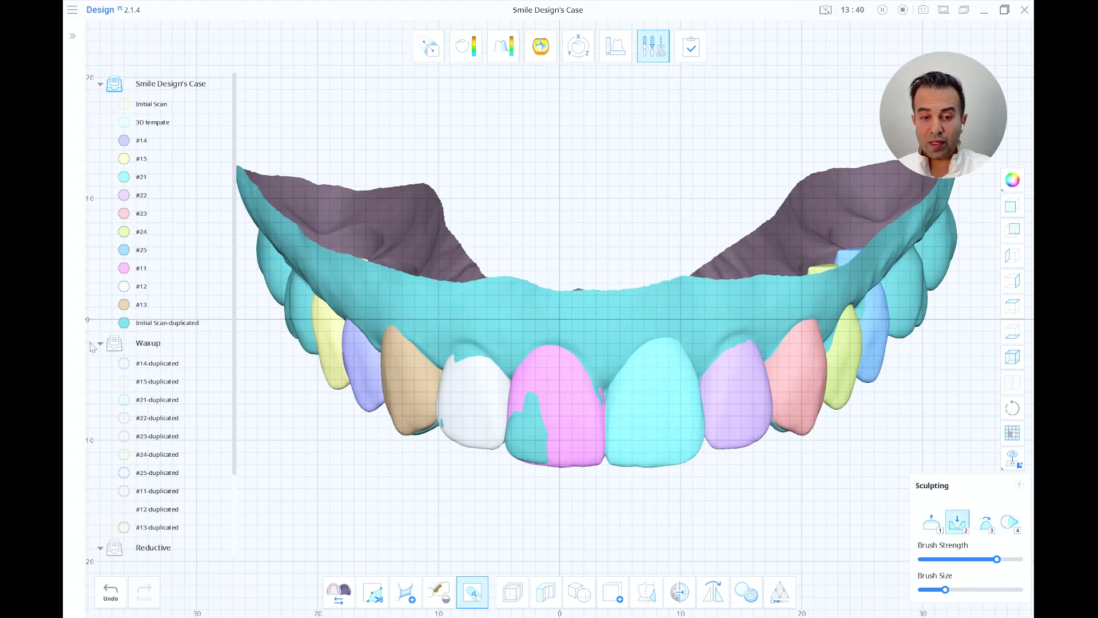
pyautogui.keyDown('ctrl'); pyautogui.scroll(-3, 387, 325); pyautogui.keyUp('ctrl')
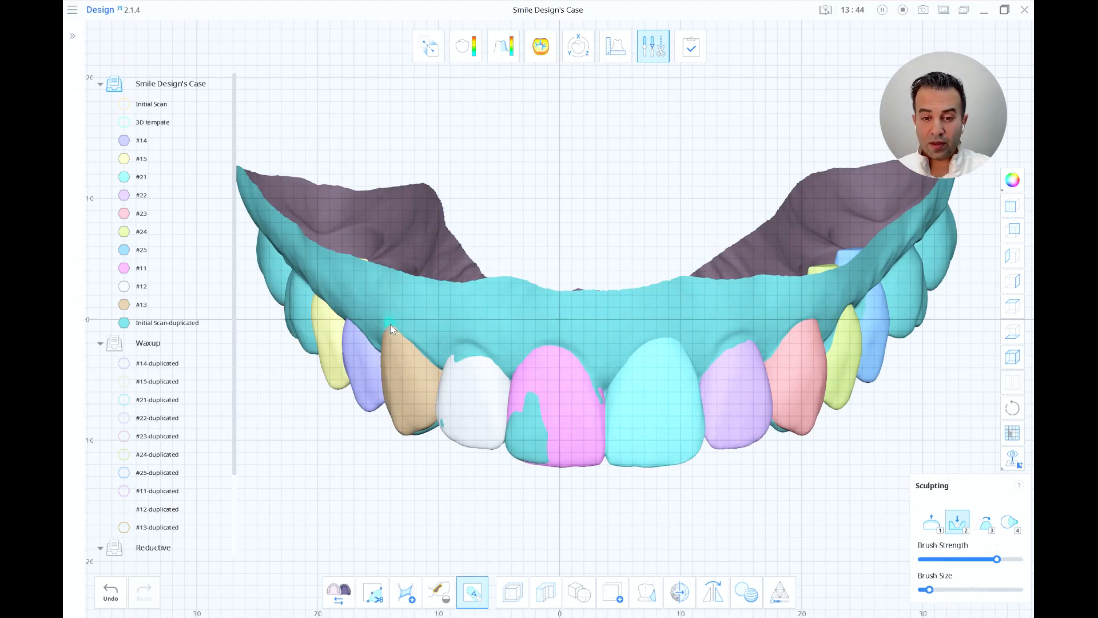
pyautogui.moveTo(354, 375); pyautogui.dragTo(358, 373, button='right')
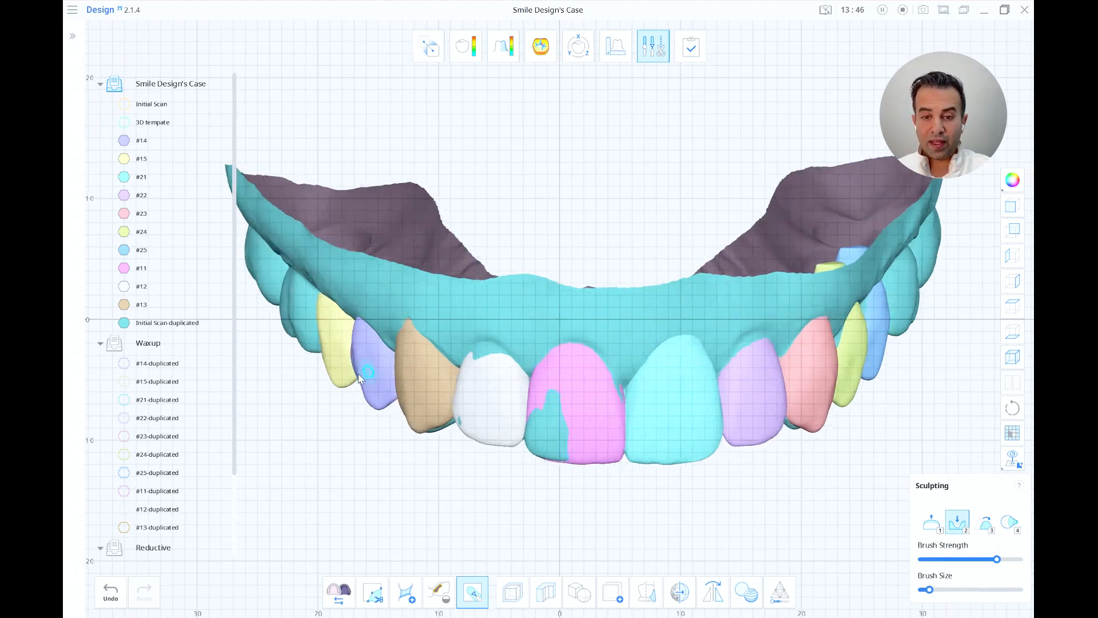
pyautogui.scroll(5, 359, 379)
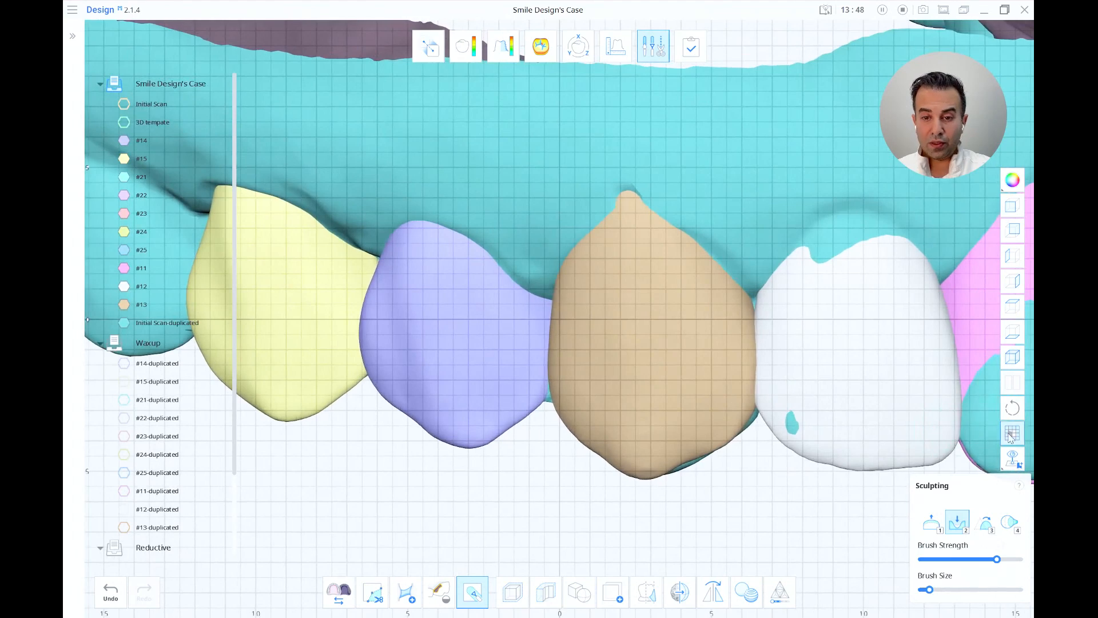
pyautogui.click(1012, 433)
pyautogui.click(123, 305)
pyautogui.moveTo(714, 303)
pyautogui.mouseDown(button='right')
pyautogui.moveTo(791, 301)
pyautogui.moveTo(761, 297)
pyautogui.mouseUp(button='right')
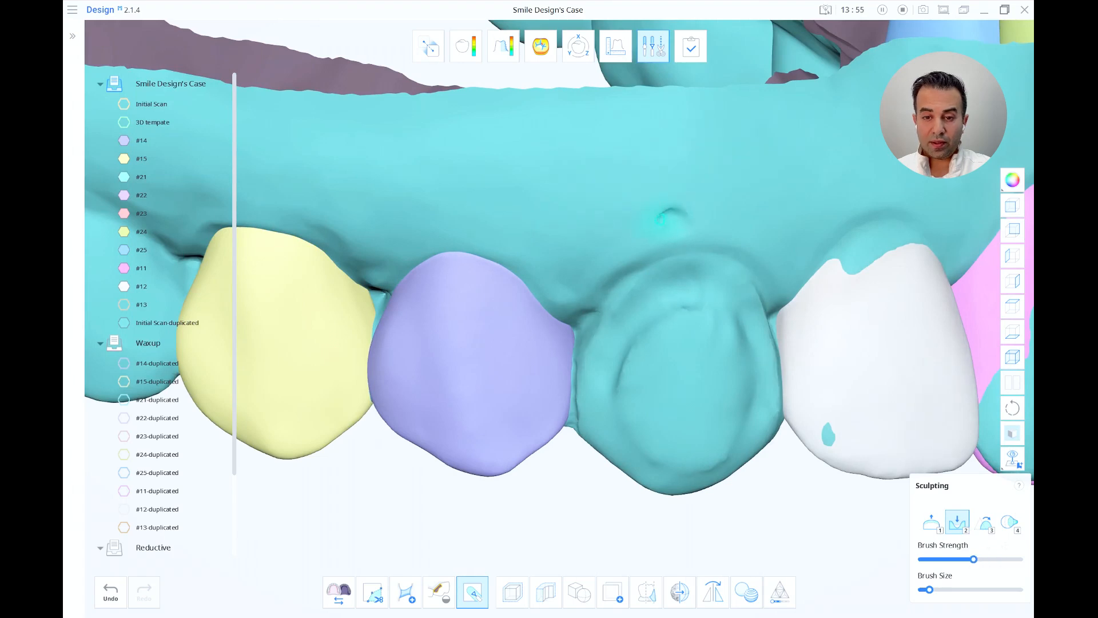
pyautogui.moveTo(607, 275)
pyautogui.mouseDown()
pyautogui.moveTo(589, 299)
pyautogui.moveTo(658, 223)
pyautogui.moveTo(612, 252)
pyautogui.moveTo(593, 304)
pyautogui.moveTo(649, 241)
pyautogui.mouseUp()
# Step: Continue carving the duplicated scan's gum margin over the top and down the mesial side of the #13 site
pyautogui.moveTo(694, 269); pyautogui.dragTo(643, 246, button='right')
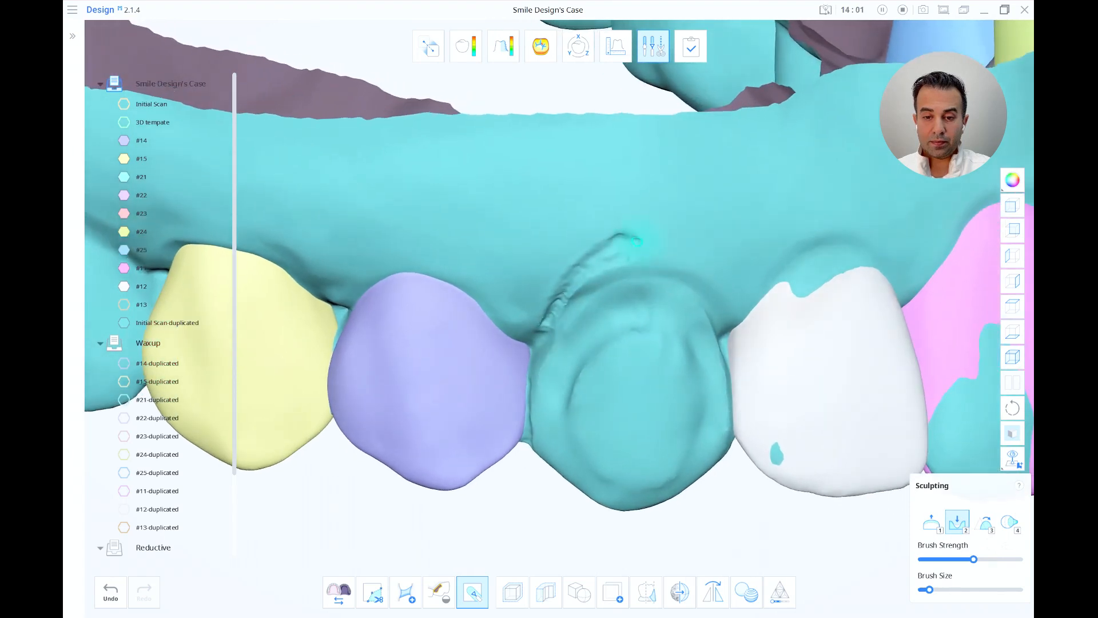
pyautogui.moveTo(704, 286); pyautogui.dragTo(640, 301, button='right')
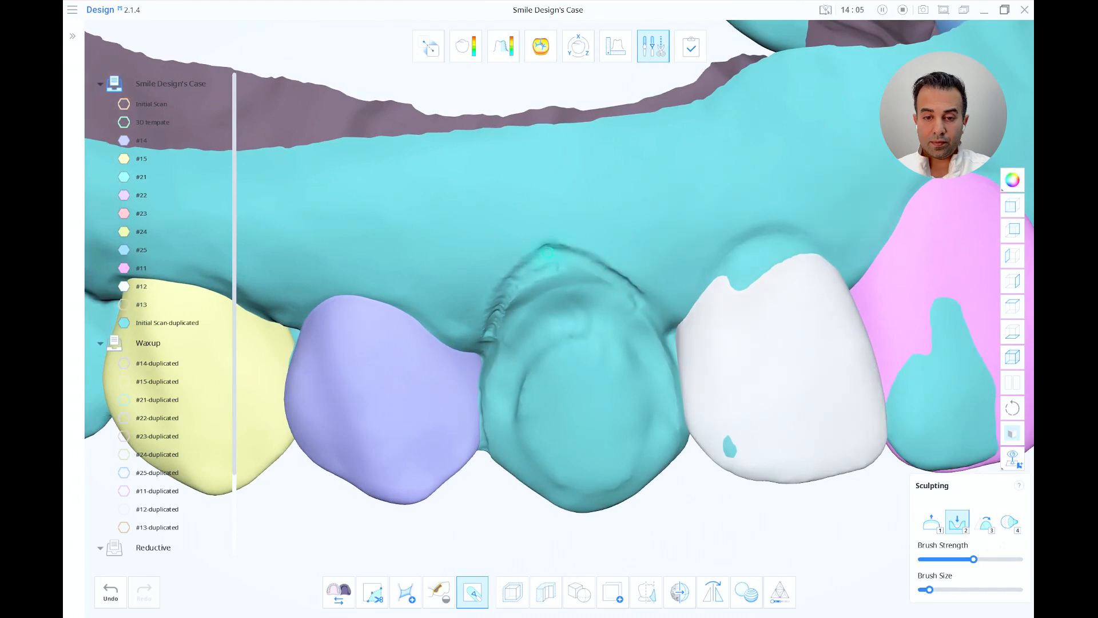
pyautogui.moveTo(543, 290); pyautogui.dragTo(612, 269, button='right')
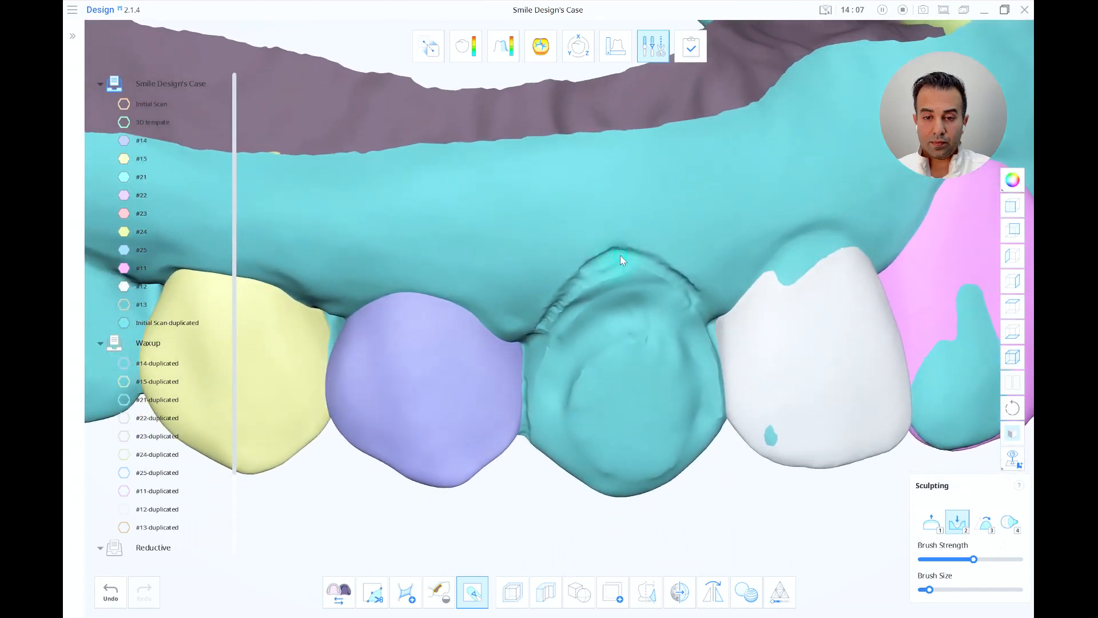
pyautogui.moveTo(537, 329)
pyautogui.mouseDown(button='right')
pyautogui.moveTo(614, 271)
pyautogui.moveTo(554, 249)
pyautogui.mouseUp(button='right')
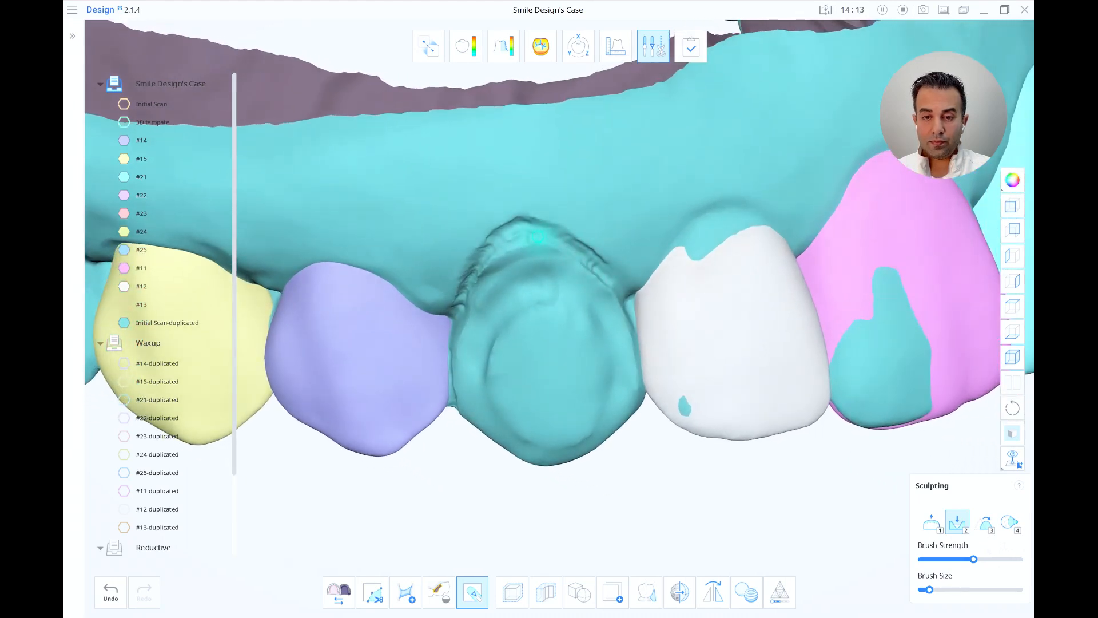
# Step: Smooth the carved gum margin of the duplicated scan on both sides of the #13 site with the Smooth brush
pyautogui.moveTo(765, 476); pyautogui.dragTo(791, 467, button='right')
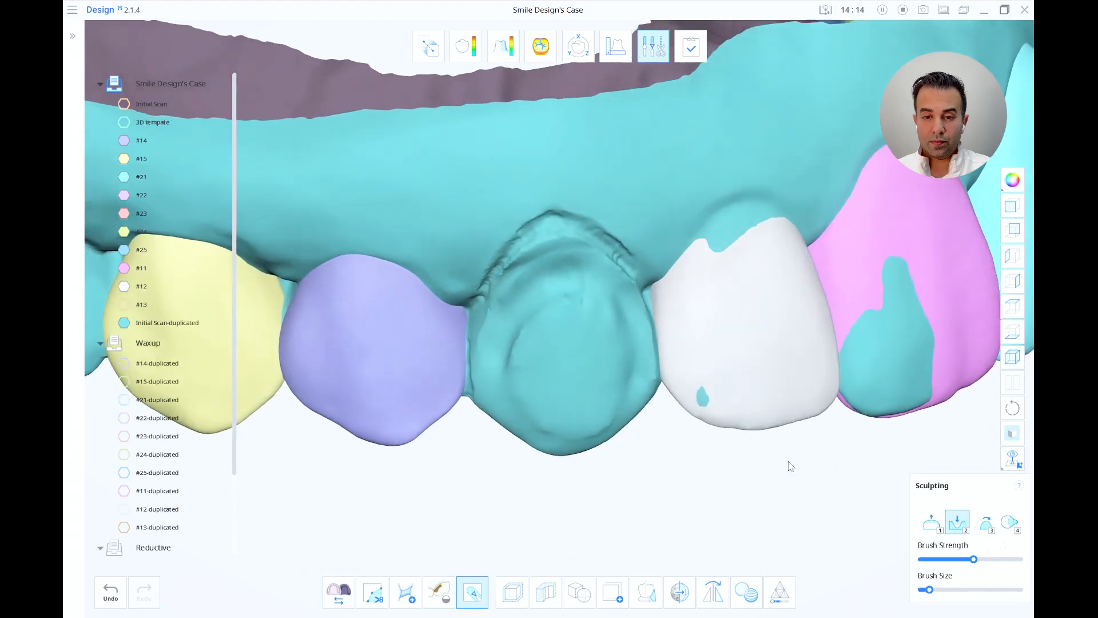
pyautogui.click(986, 526)
pyautogui.scroll(5, 575, 288)
pyautogui.moveTo(630, 258)
pyautogui.mouseDown()
pyautogui.moveTo(559, 196)
pyautogui.moveTo(525, 201)
pyautogui.moveTo(490, 223)
pyautogui.moveTo(461, 274)
pyautogui.moveTo(435, 292)
pyautogui.mouseUp()
pyautogui.moveTo(486, 267)
pyautogui.mouseDown(button='right')
pyautogui.moveTo(500, 279)
pyautogui.moveTo(568, 251)
pyautogui.moveTo(582, 181)
pyautogui.moveTo(640, 220)
pyautogui.mouseUp(button='right')
pyautogui.moveTo(653, 242)
pyautogui.mouseDown()
pyautogui.moveTo(596, 262)
pyautogui.moveTo(530, 356)
pyautogui.moveTo(512, 408)
pyautogui.moveTo(669, 256)
pyautogui.moveTo(725, 316)
pyautogui.mouseUp()
# Step: Smooth the ridge in the upper buccal surface of the duplicated scan at the #13 site
pyautogui.scroll(-4, 738, 373)
pyautogui.moveTo(738, 372); pyautogui.dragTo(777, 481, button='right')
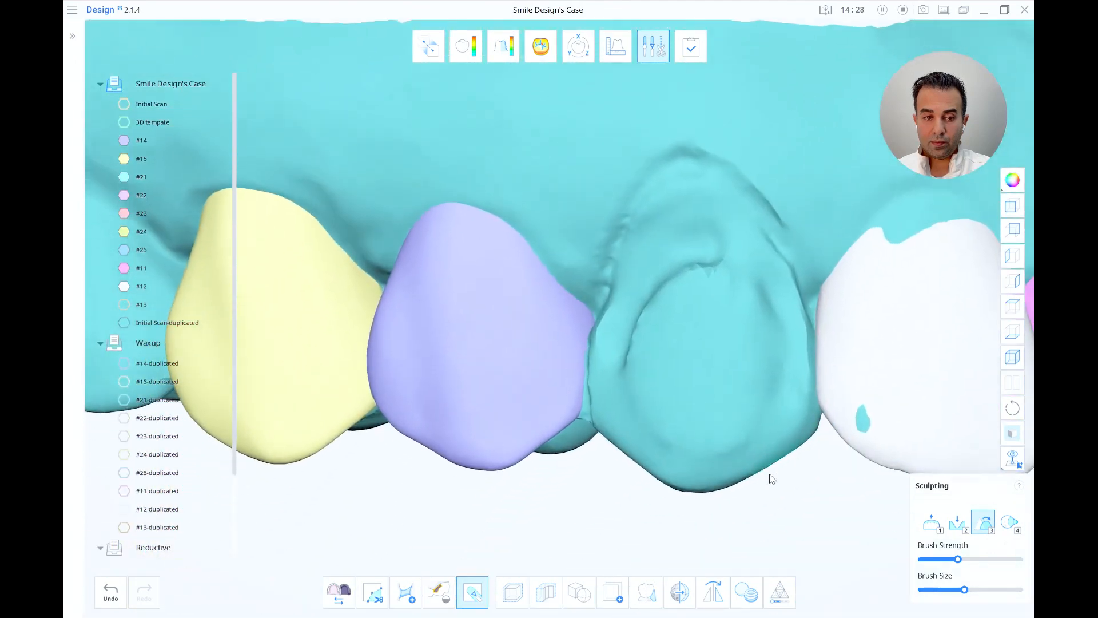
pyautogui.moveTo(709, 316); pyautogui.dragTo(694, 246)
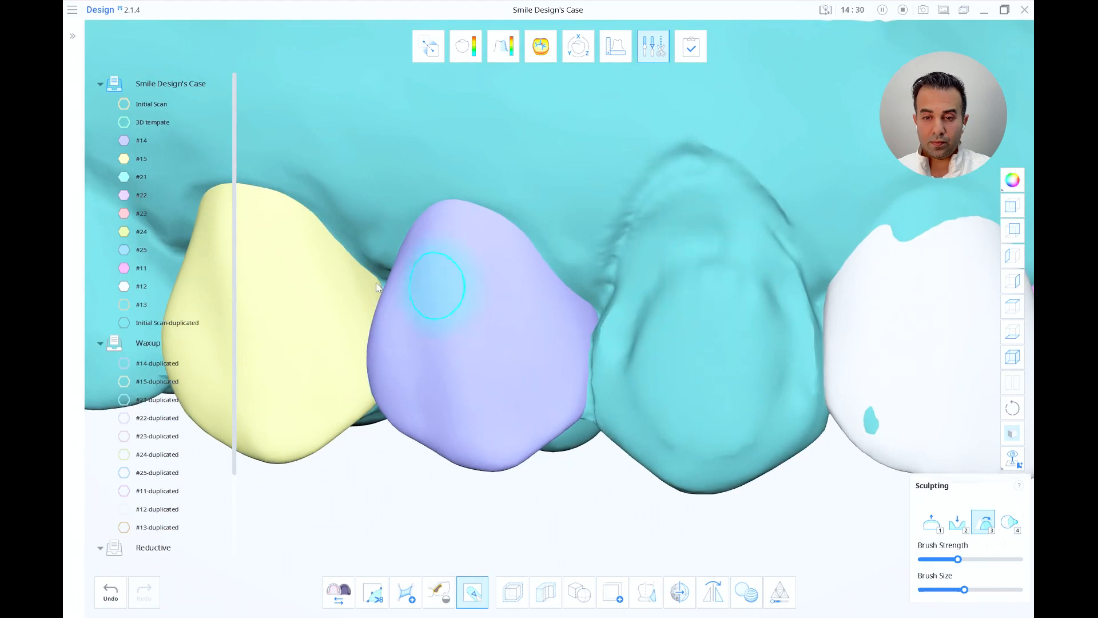
# Step: Show tooth #13 again and reshape its distal gum margin with the Morph brush
pyautogui.click(125, 304)
pyautogui.moveTo(641, 343); pyautogui.dragTo(827, 424, button='right')
pyautogui.scroll(5, 812, 414)
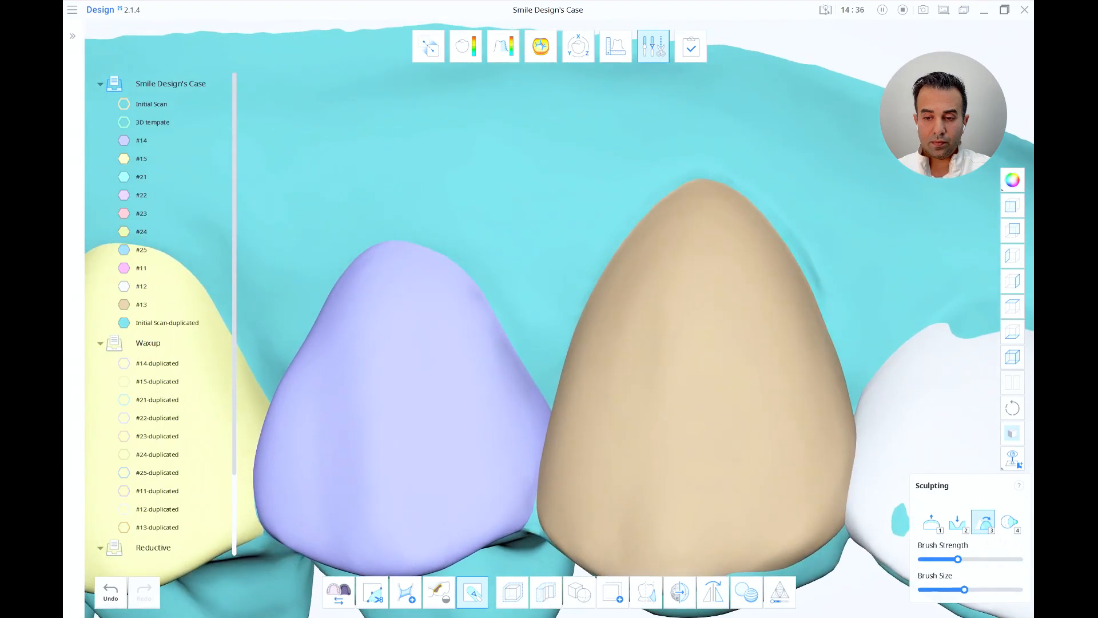
pyautogui.scroll(-5, 742, 399)
pyautogui.click(1010, 522)
pyautogui.scroll(1, 660, 340)
pyautogui.keyDown('shift'); pyautogui.scroll(2, 659, 341); pyautogui.keyUp('shift')
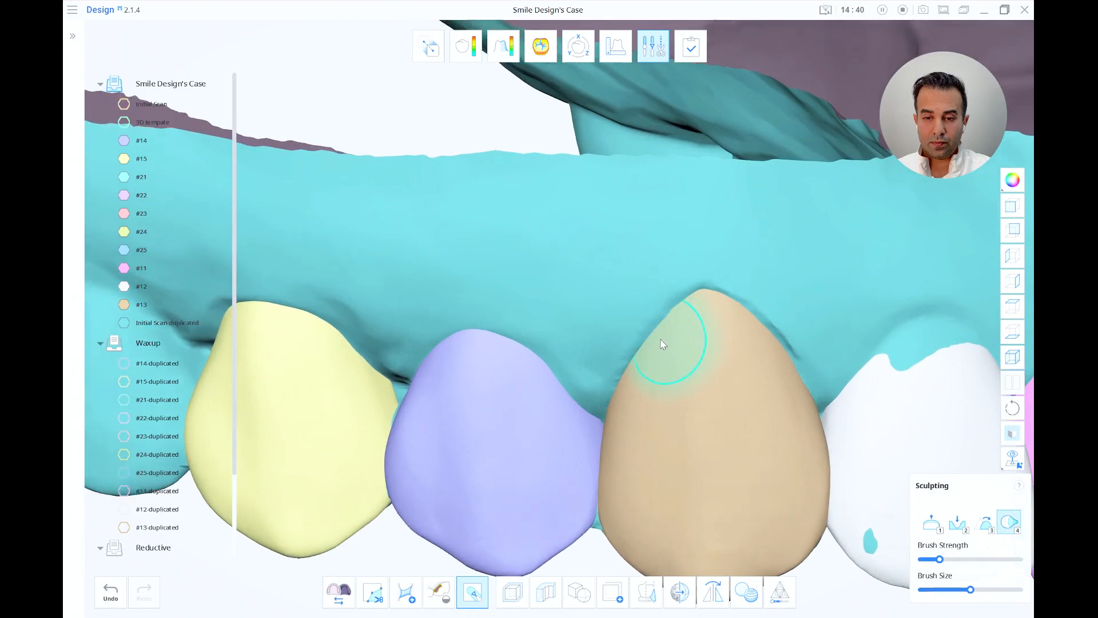
pyautogui.moveTo(652, 354); pyautogui.dragTo(643, 333)
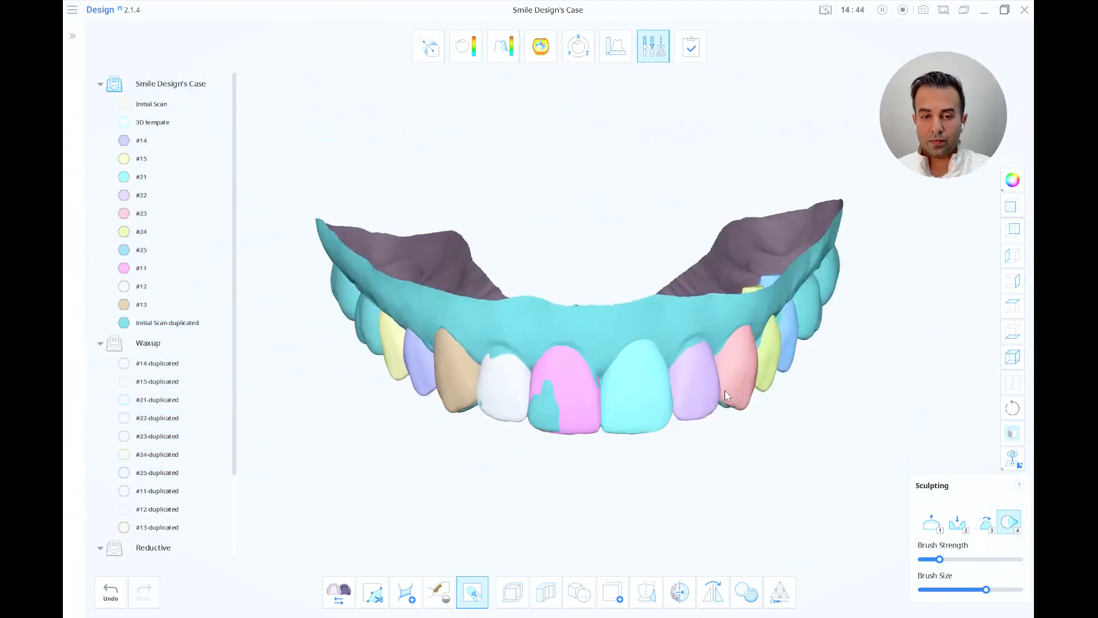
# Step: Turn on the grid and morph the gum margin of tooth #12 over the exposed scan
pyautogui.scroll(5, 495, 436)
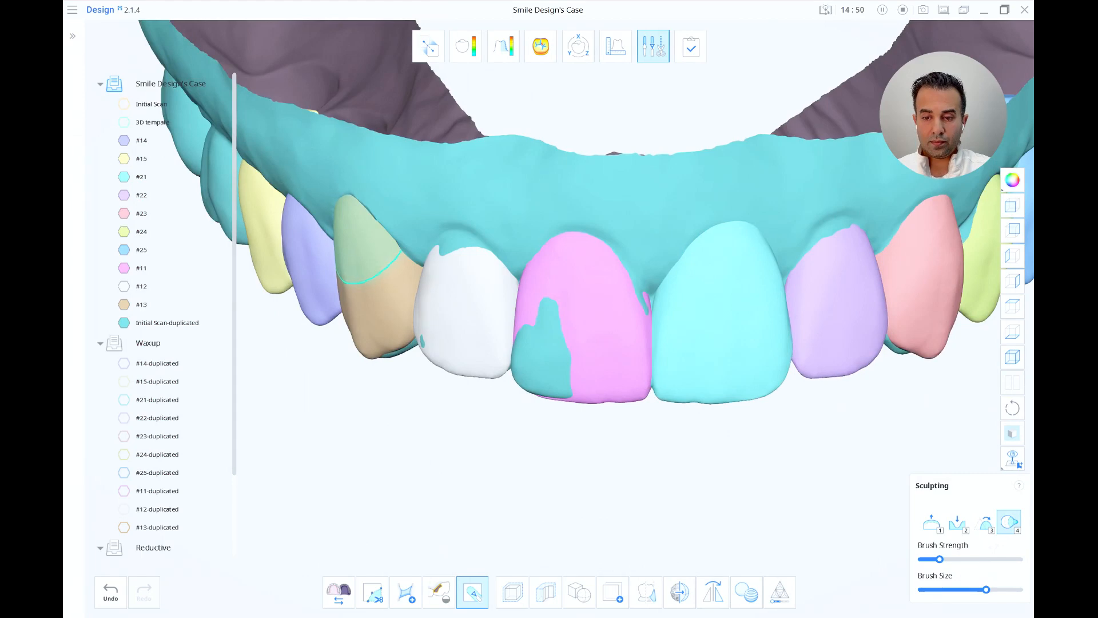
pyautogui.scroll(-5, 658, 429)
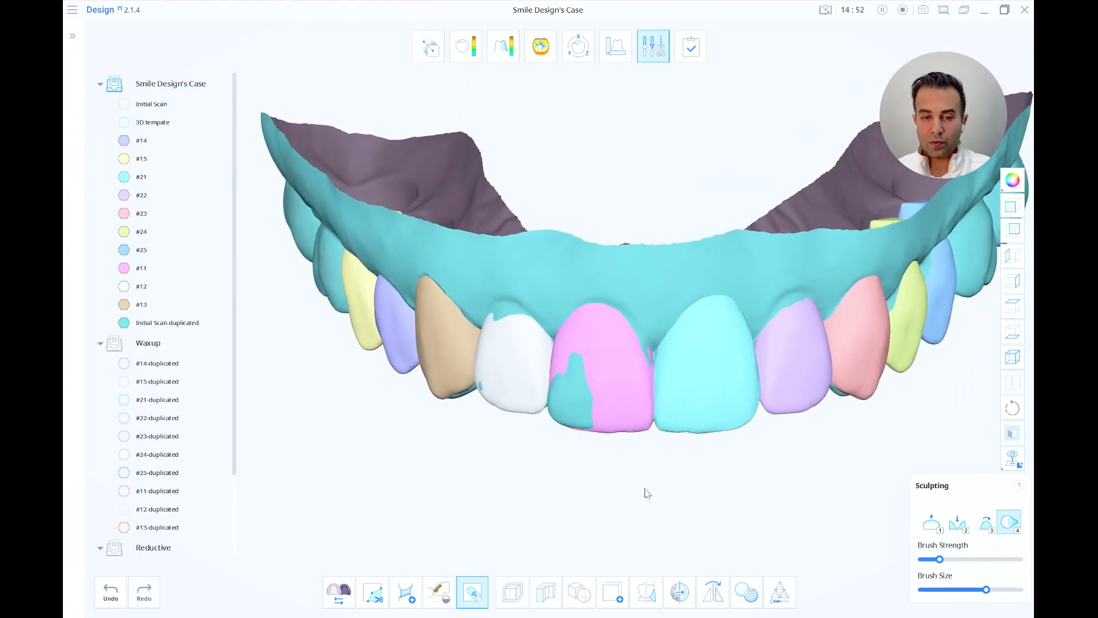
pyautogui.click(1013, 433)
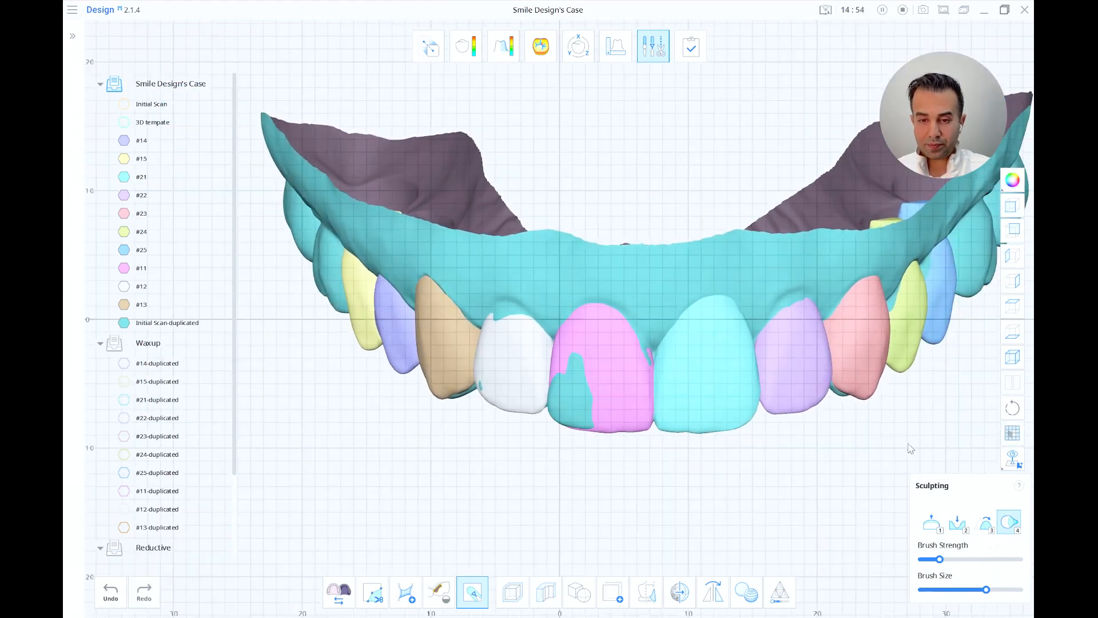
pyautogui.moveTo(781, 456); pyautogui.dragTo(780, 510, button='middle')
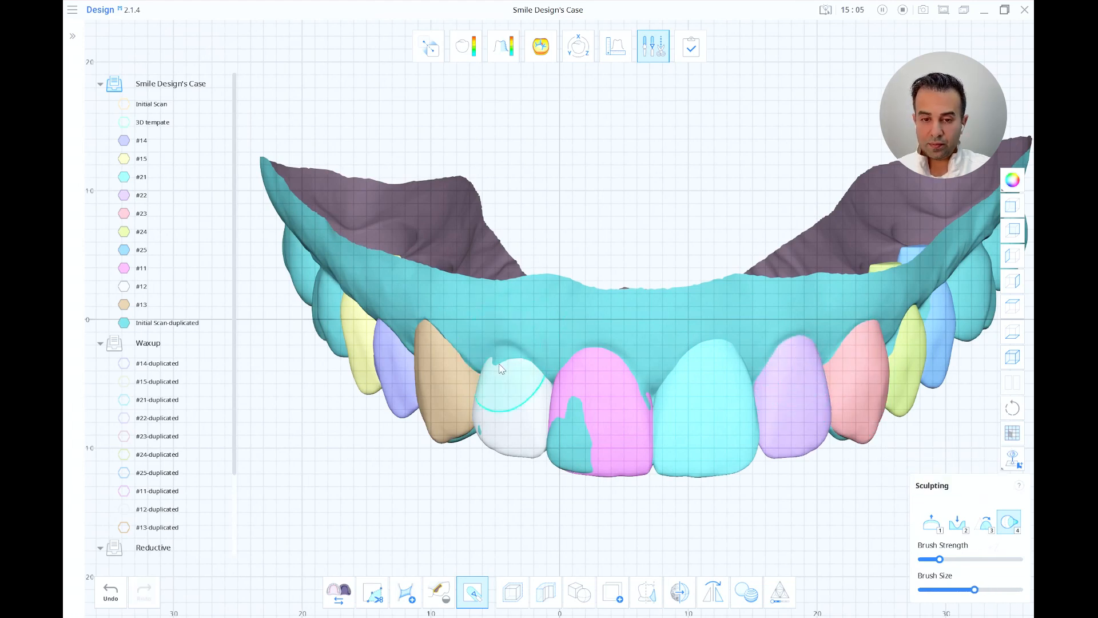
pyautogui.moveTo(638, 492); pyautogui.dragTo(630, 476, button='middle')
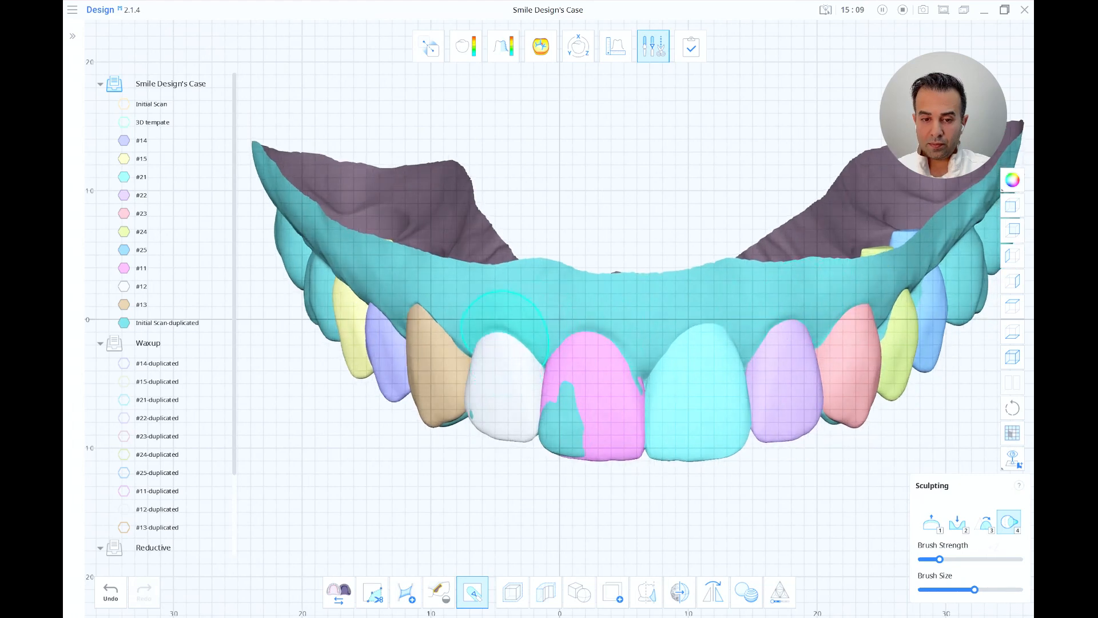
pyautogui.moveTo(503, 312); pyautogui.dragTo(504, 321)
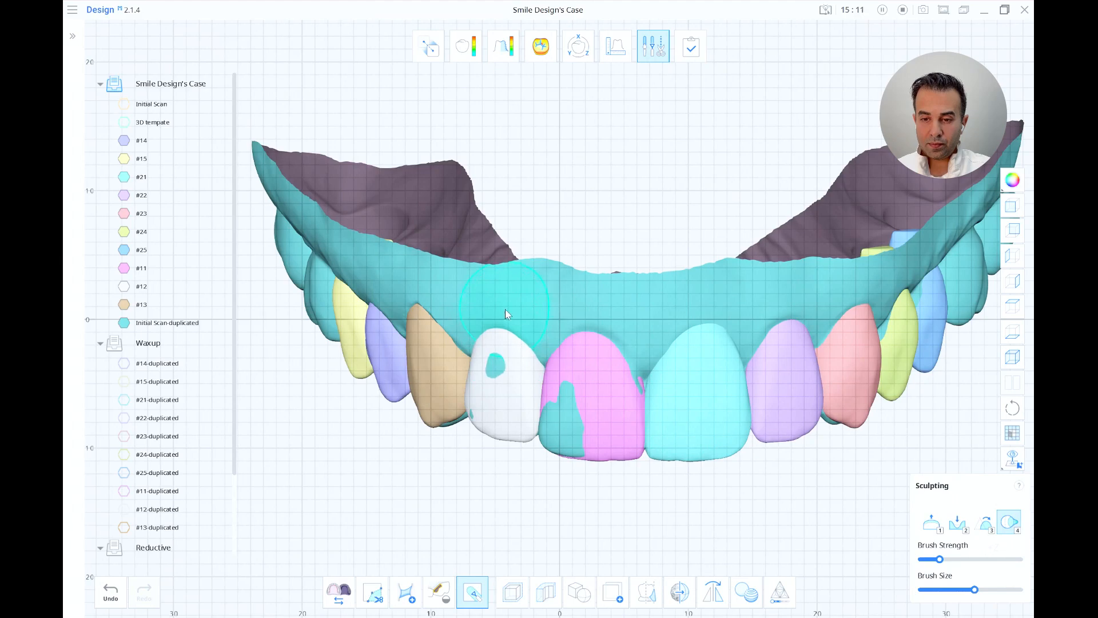
# Step: Morph the upper buccal surface of tooth #12 in side view to cover the scan patch showing through
pyautogui.moveTo(822, 514); pyautogui.dragTo(786, 510, button='middle')
pyautogui.moveTo(786, 511)
pyautogui.mouseDown(button='right')
pyautogui.moveTo(890, 442)
pyautogui.moveTo(887, 394)
pyautogui.mouseUp(button='right')
pyautogui.scroll(4, 890, 442)
pyautogui.scroll(-1, 890, 440)
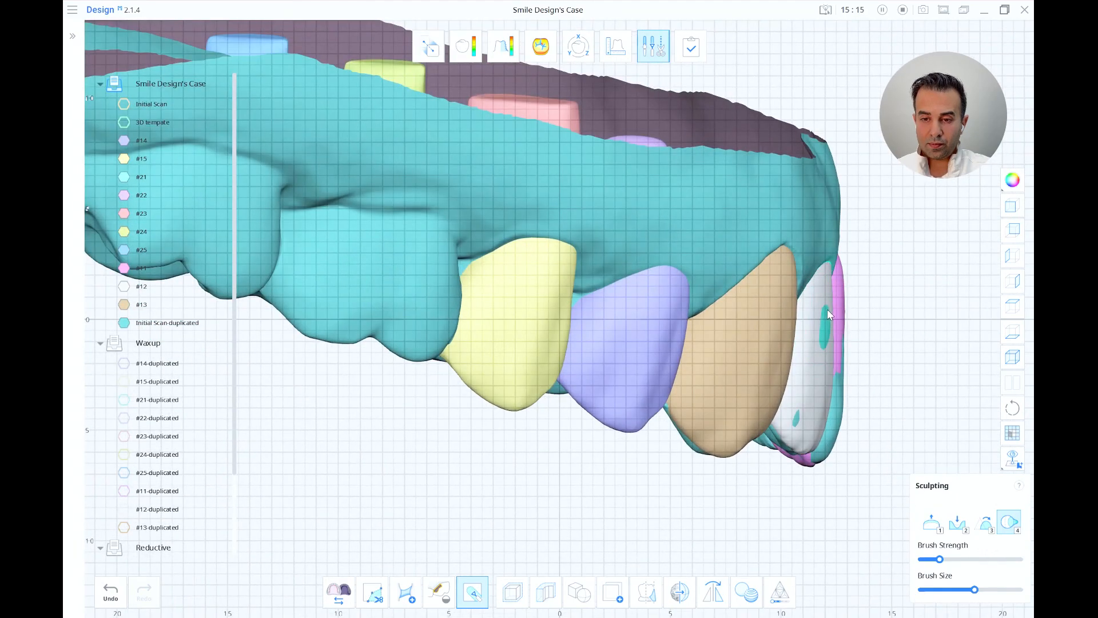
pyautogui.keyDown('ctrl'); pyautogui.scroll(2, 827, 309); pyautogui.keyUp('ctrl')
pyautogui.moveTo(822, 305); pyautogui.dragTo(823, 312)
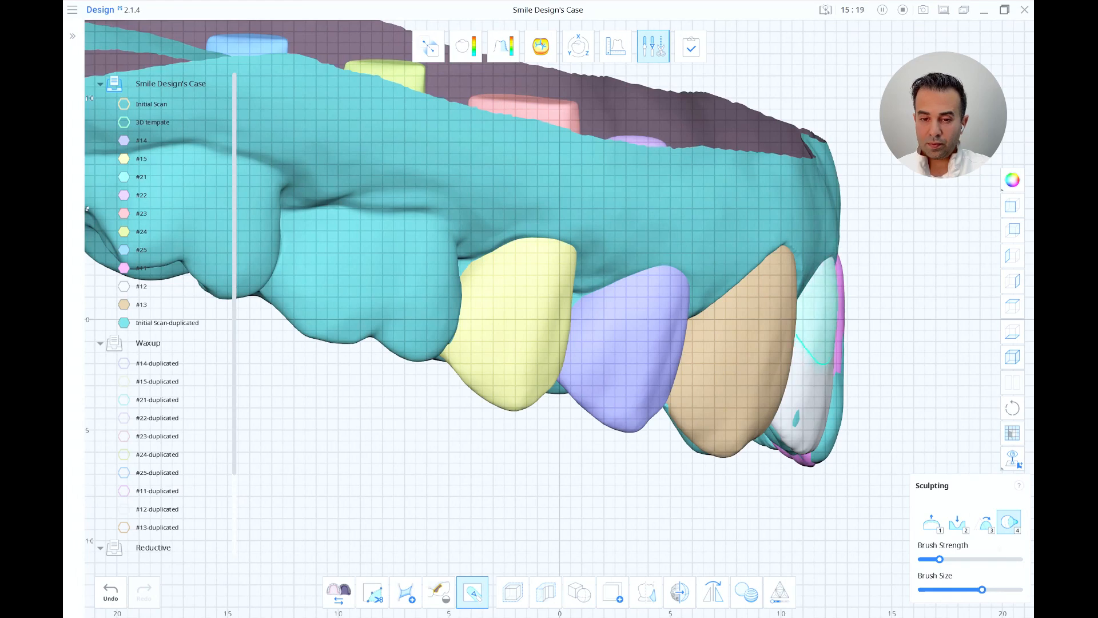
# Step: Raise the gum margin of tooth #12 slightly from the front, using the grid and neighbouring teeth as reference
pyautogui.click(1014, 206)
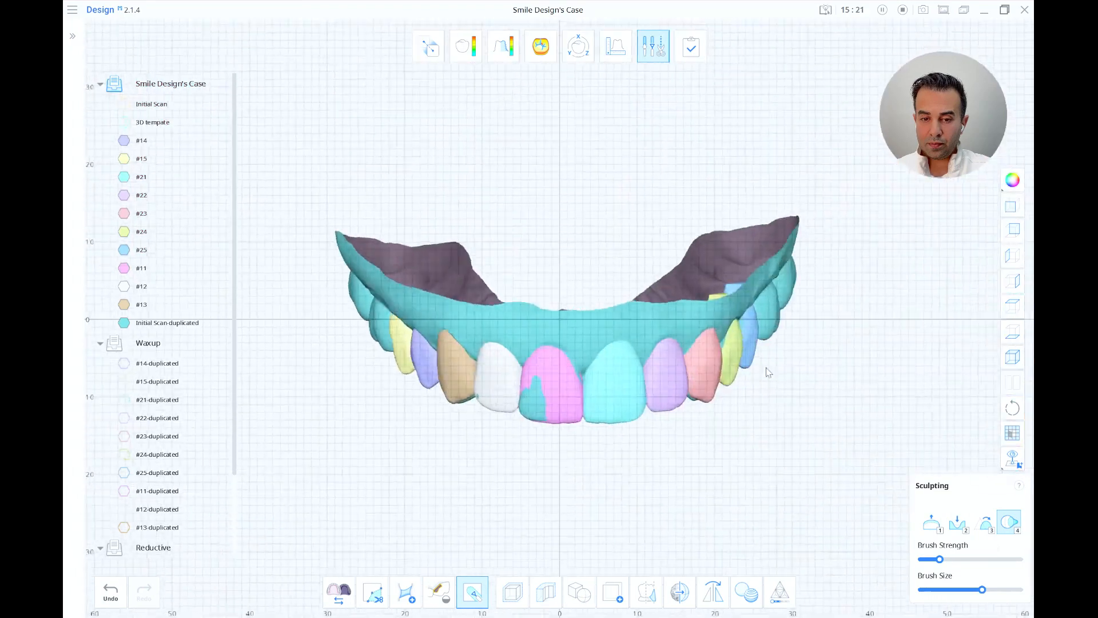
pyautogui.moveTo(702, 439)
pyautogui.mouseDown(button='middle')
pyautogui.moveTo(709, 409)
pyautogui.moveTo(709, 424)
pyautogui.mouseUp(button='middle')
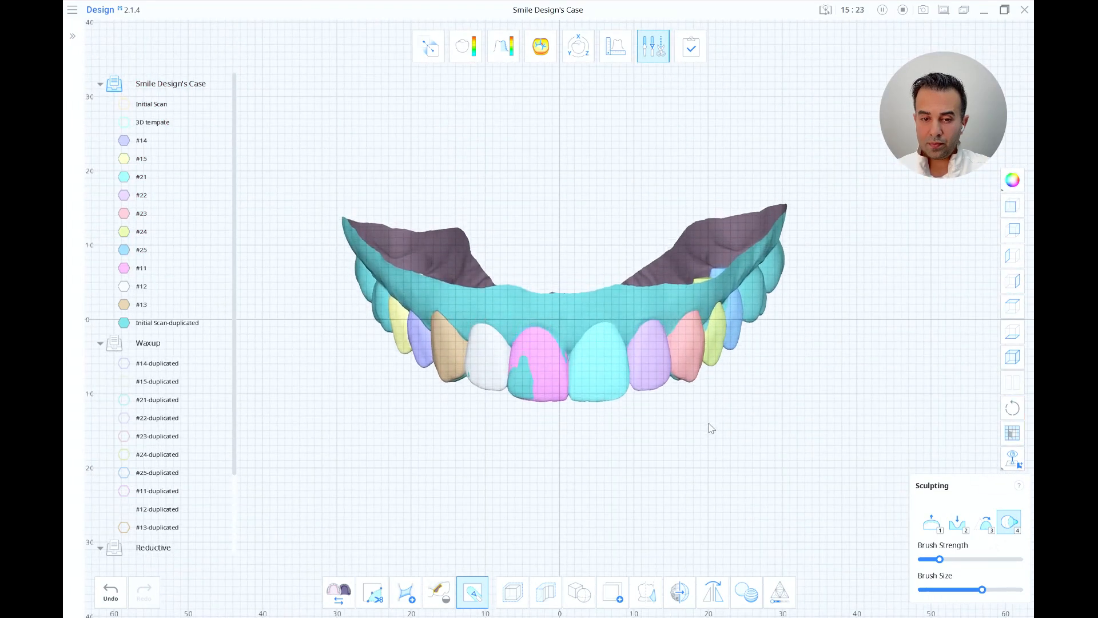
pyautogui.scroll(4, 484, 331)
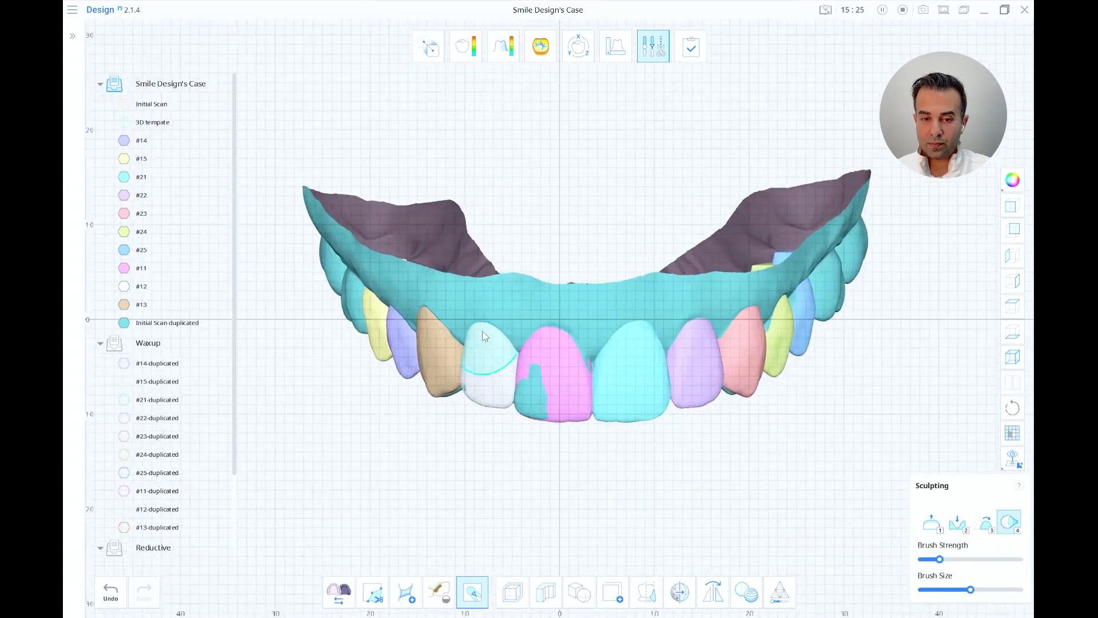
pyautogui.moveTo(488, 340); pyautogui.dragTo(487, 335)
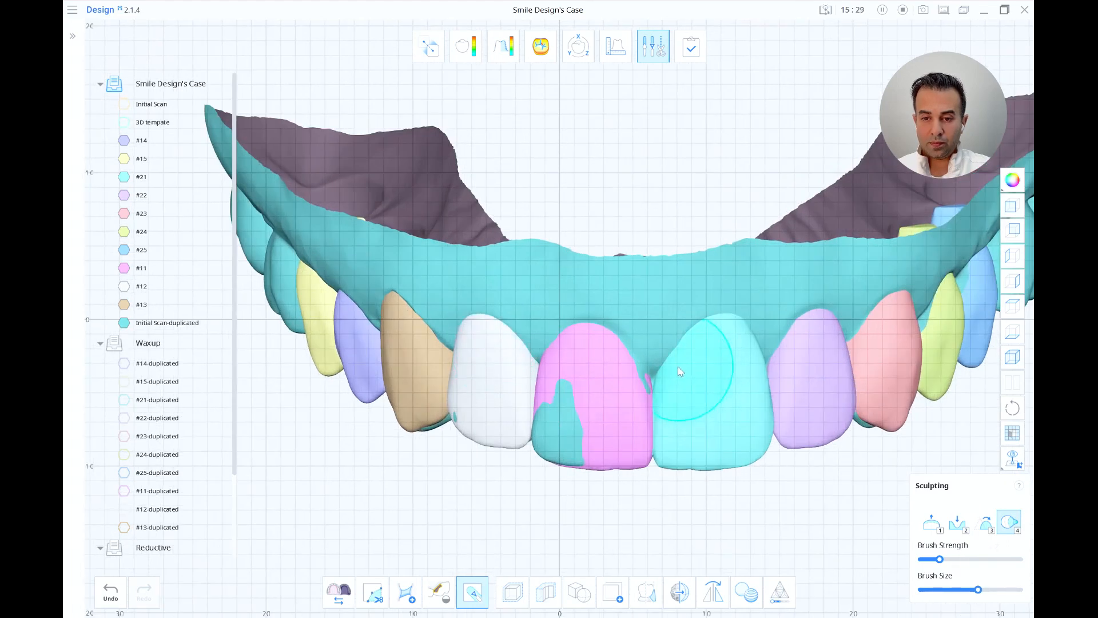
pyautogui.moveTo(484, 338); pyautogui.dragTo(483, 332)
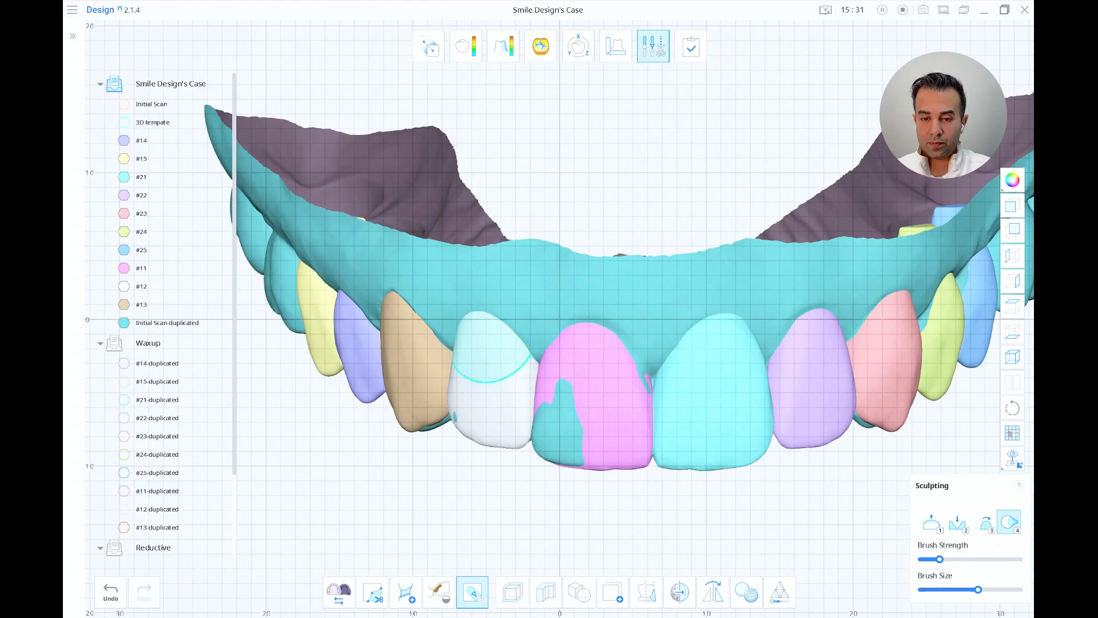
# Step: Morph the gum margin of tooth #21 slightly downward to level it with tooth #11
pyautogui.scroll(-2, 605, 558)
pyautogui.moveTo(606, 557); pyautogui.dragTo(875, 377, button='right')
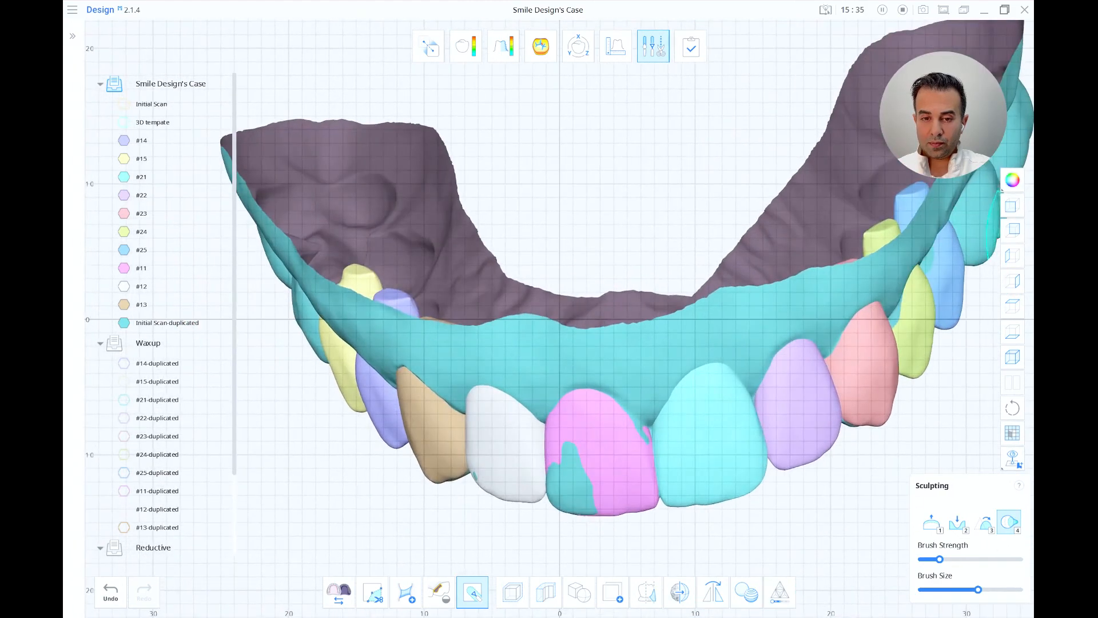
pyautogui.click(1012, 206)
pyautogui.scroll(4, 594, 546)
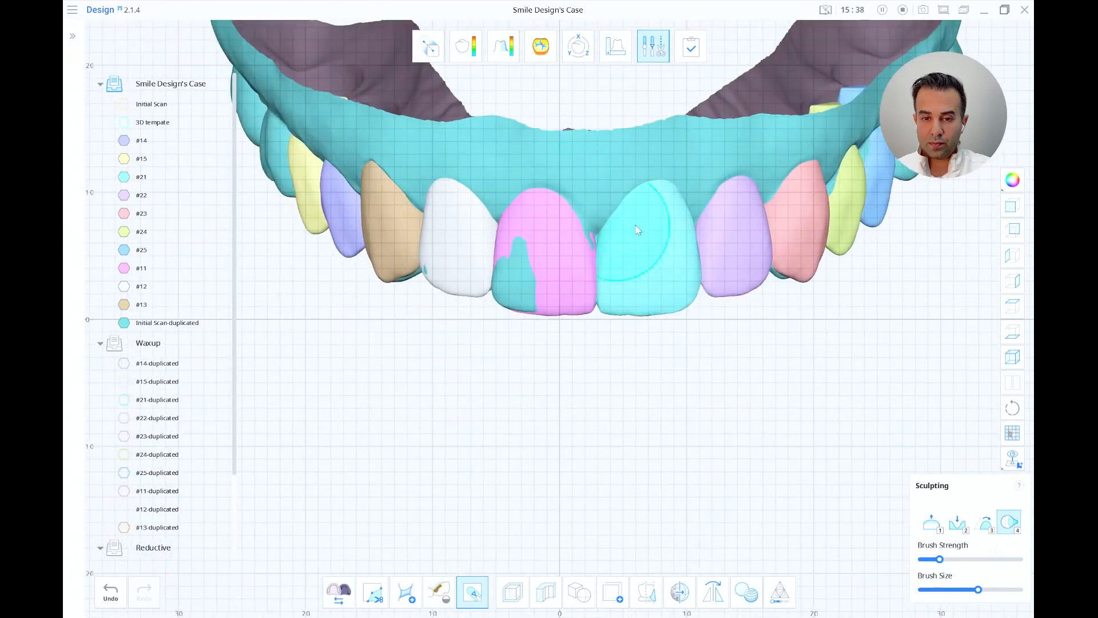
pyautogui.click(662, 207)
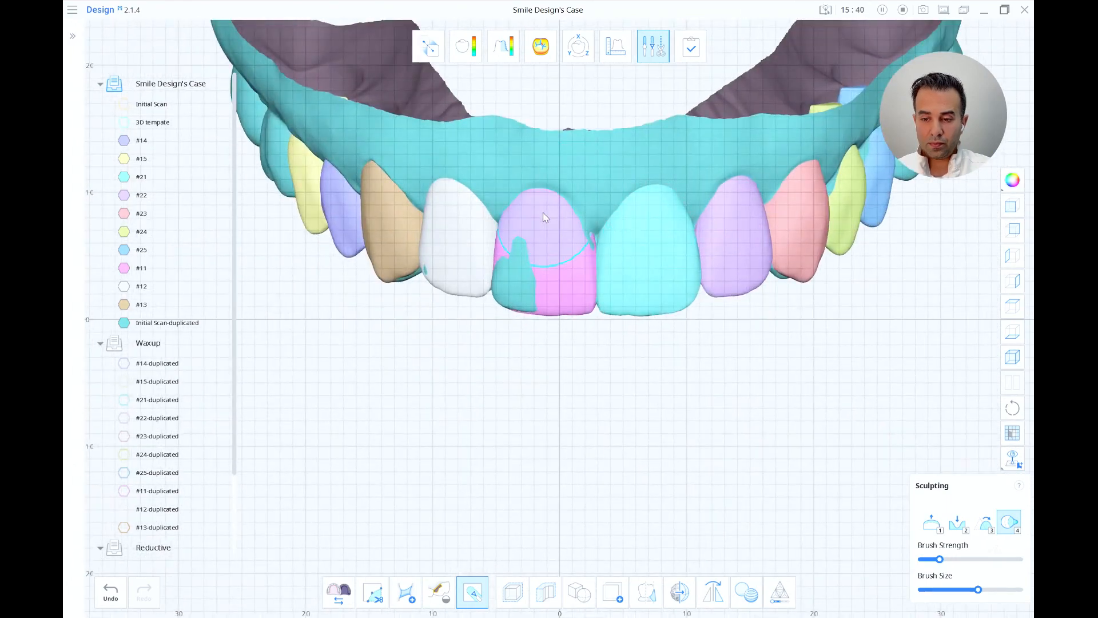
pyautogui.scroll(-3, 802, 505)
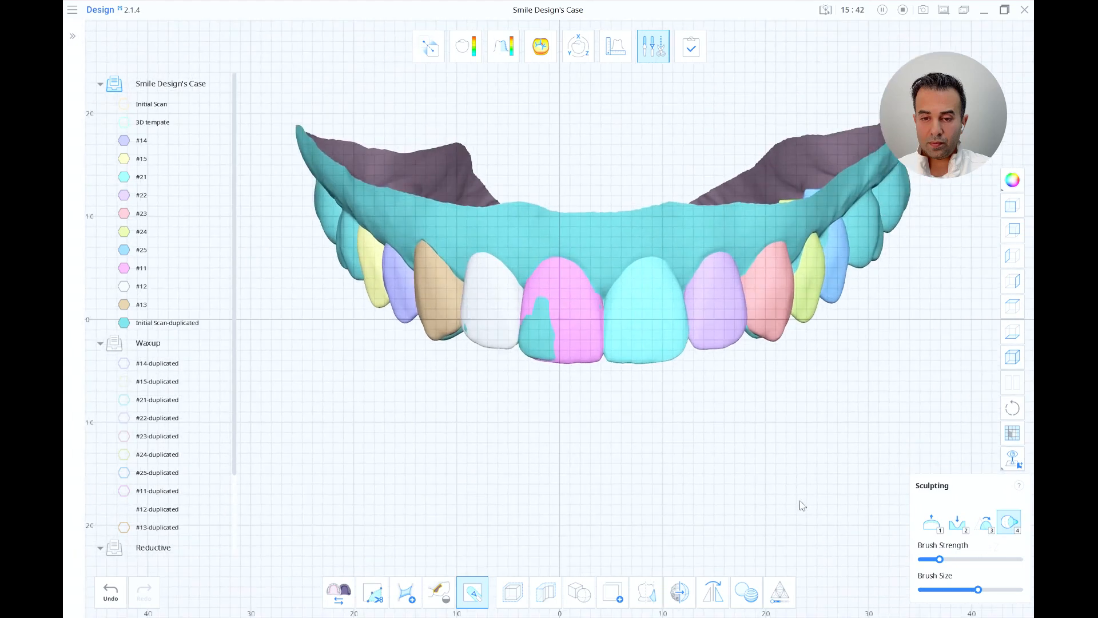
# Step: Hide the grid and carve away the scan protruding through the buccal surface of tooth #11 with a stronger Remove brush
pyautogui.click(1011, 434)
pyautogui.scroll(2, 774, 482)
pyautogui.moveTo(774, 483); pyautogui.dragTo(833, 441, button='right')
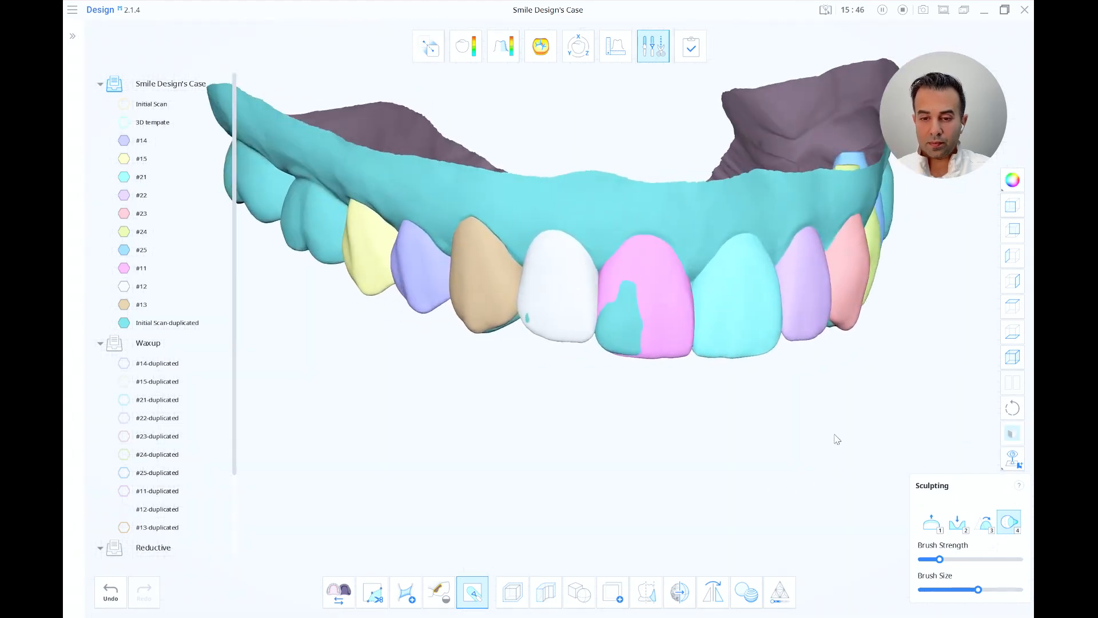
pyautogui.scroll(4, 622, 369)
pyautogui.press('2')
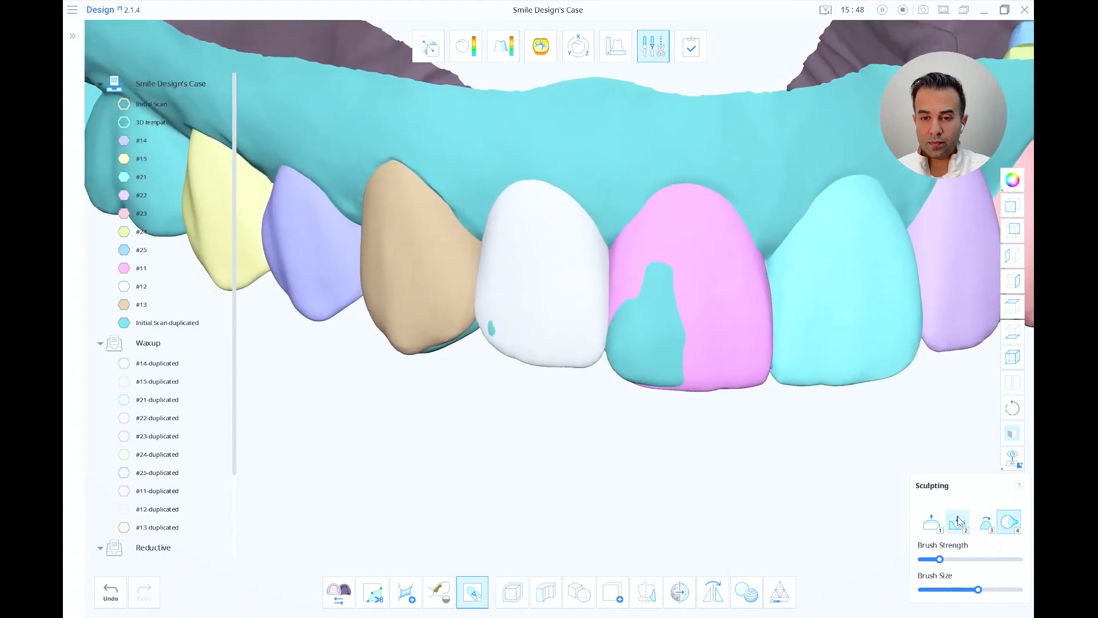
pyautogui.scroll(2, 758, 477)
pyautogui.moveTo(758, 477); pyautogui.dragTo(754, 443, button='right')
pyautogui.keyDown('ctrl'); pyautogui.scroll(4, 675, 214); pyautogui.keyUp('ctrl')
pyautogui.click(1000, 560)
pyautogui.moveTo(687, 180)
pyautogui.mouseDown()
pyautogui.moveTo(657, 257)
pyautogui.moveTo(690, 294)
pyautogui.moveTo(681, 305)
pyautogui.mouseUp()
# Step: Remove the remaining scan patches showing through the distal incisal corner of #11 and the buccal surface of #12
pyautogui.moveTo(682, 304); pyautogui.dragTo(715, 288, button='right')
pyautogui.scroll(3, 714, 288)
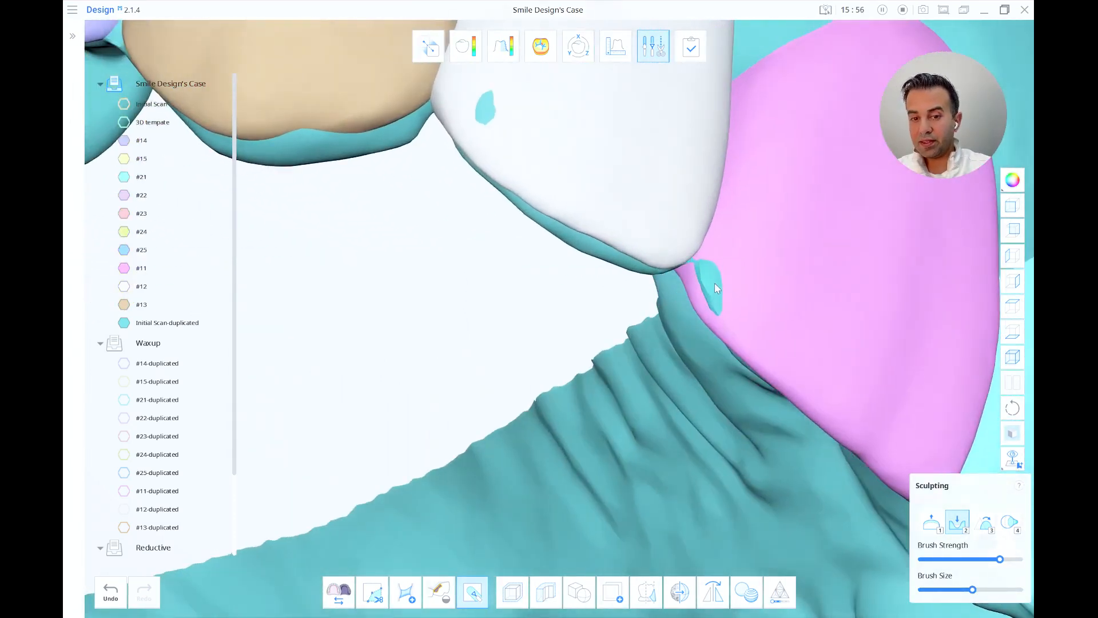
pyautogui.click(715, 284)
pyautogui.scroll(-3, 714, 289)
pyautogui.moveTo(495, 215); pyautogui.dragTo(449, 237)
pyautogui.scroll(-3, 668, 292)
# Step: Smooth the duplicated scan's incisal edges behind teeth #12, #11 and #21 with a stronger Smooth brush
pyautogui.moveTo(449, 238)
pyautogui.mouseDown(button='right')
pyautogui.moveTo(668, 292)
pyautogui.moveTo(803, 366)
pyautogui.mouseUp(button='right')
pyautogui.scroll(-3, 804, 365)
pyautogui.click(985, 523)
pyautogui.scroll(2, 534, 203)
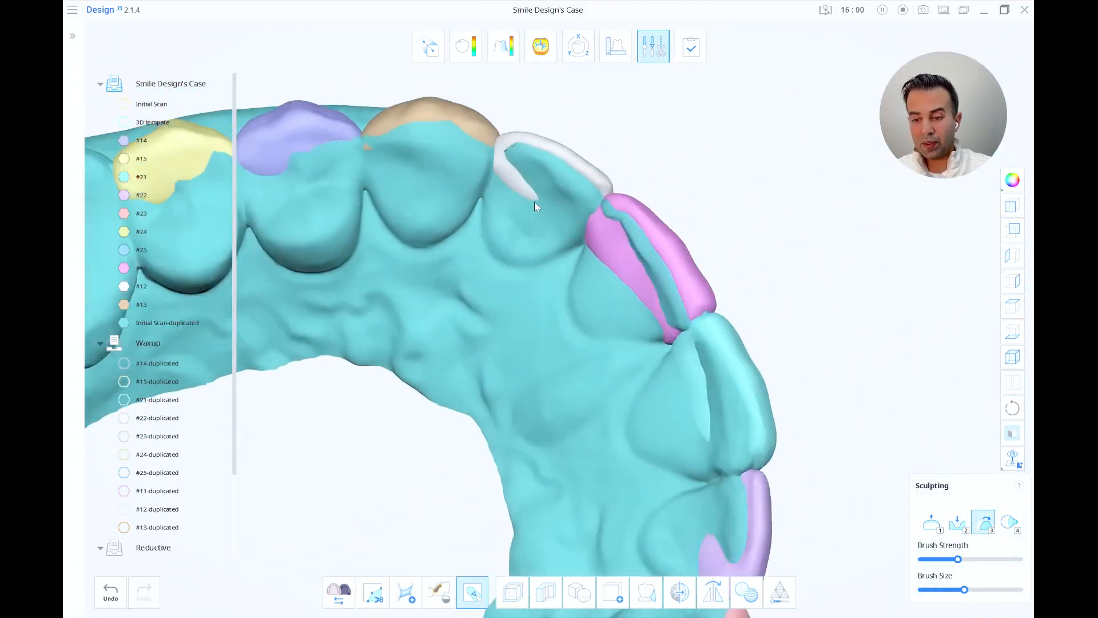
pyautogui.scroll(2, 534, 201)
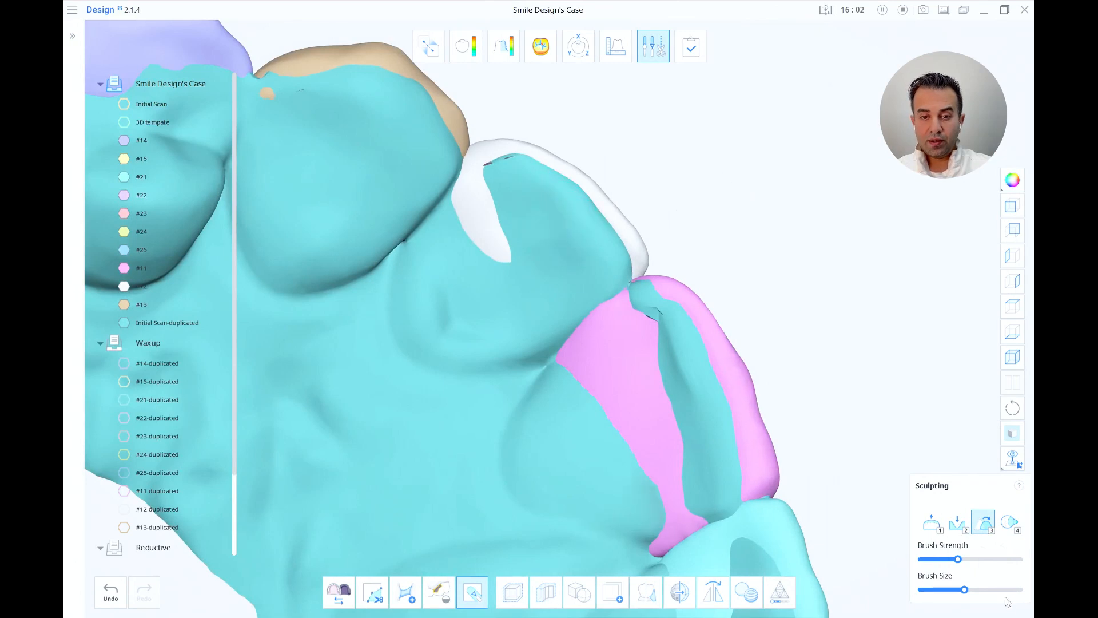
pyautogui.click(999, 558)
pyautogui.moveTo(605, 258)
pyautogui.mouseDown()
pyautogui.moveTo(519, 196)
pyautogui.moveTo(636, 304)
pyautogui.moveTo(711, 466)
pyautogui.moveTo(689, 435)
pyautogui.moveTo(702, 373)
pyautogui.mouseUp()
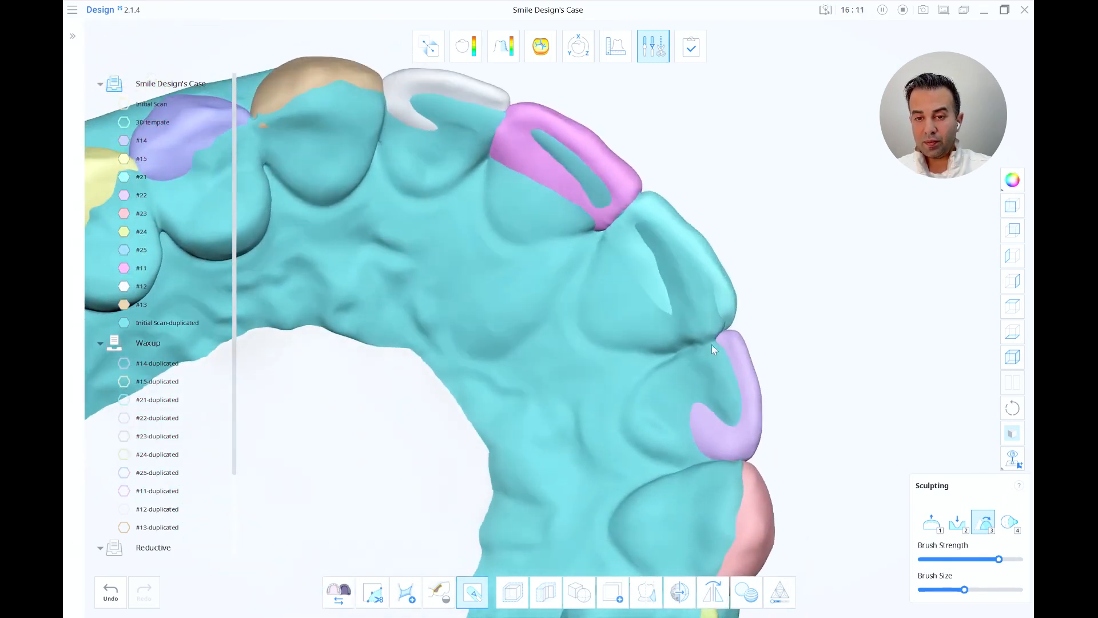
pyautogui.moveTo(708, 318); pyautogui.dragTo(661, 252)
# Step: Raise the gum margin of tooth #14 from the front with a slightly smaller Morph brush
pyautogui.moveTo(660, 252)
pyautogui.mouseDown(button='right')
pyautogui.moveTo(777, 327)
pyautogui.moveTo(782, 359)
pyautogui.mouseUp(button='right')
pyautogui.scroll(-5, 764, 319)
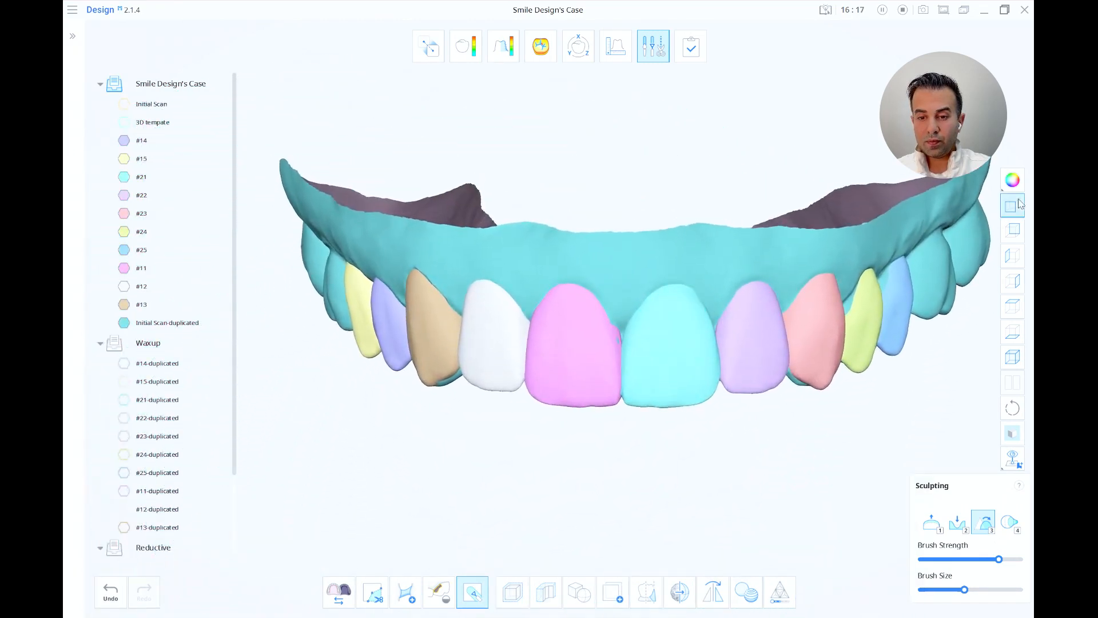
pyautogui.click(1020, 201)
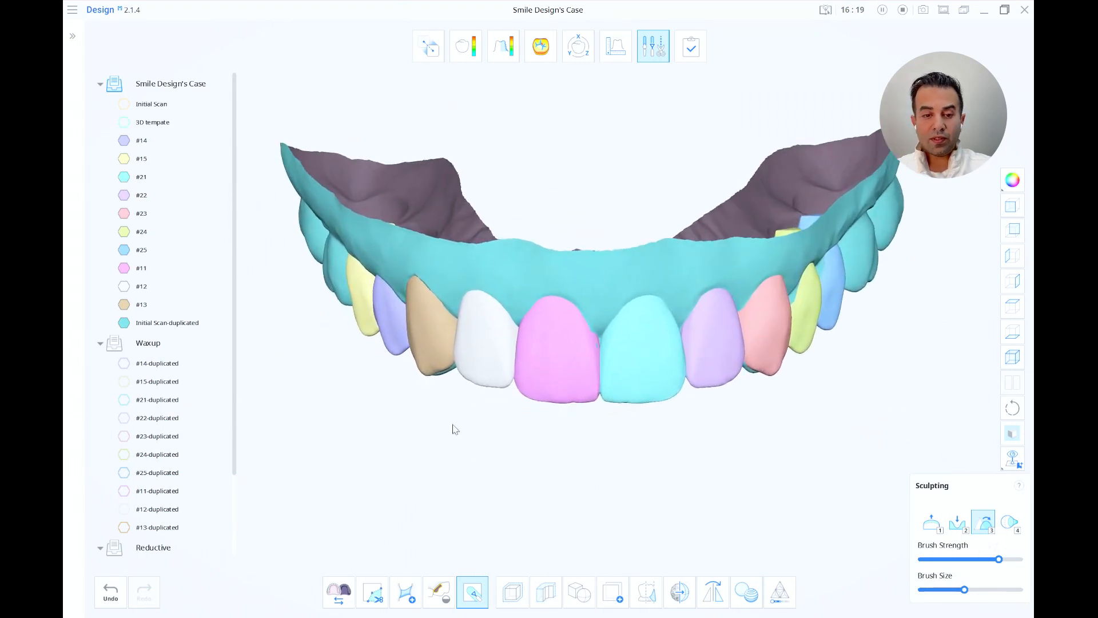
pyautogui.click(1001, 522)
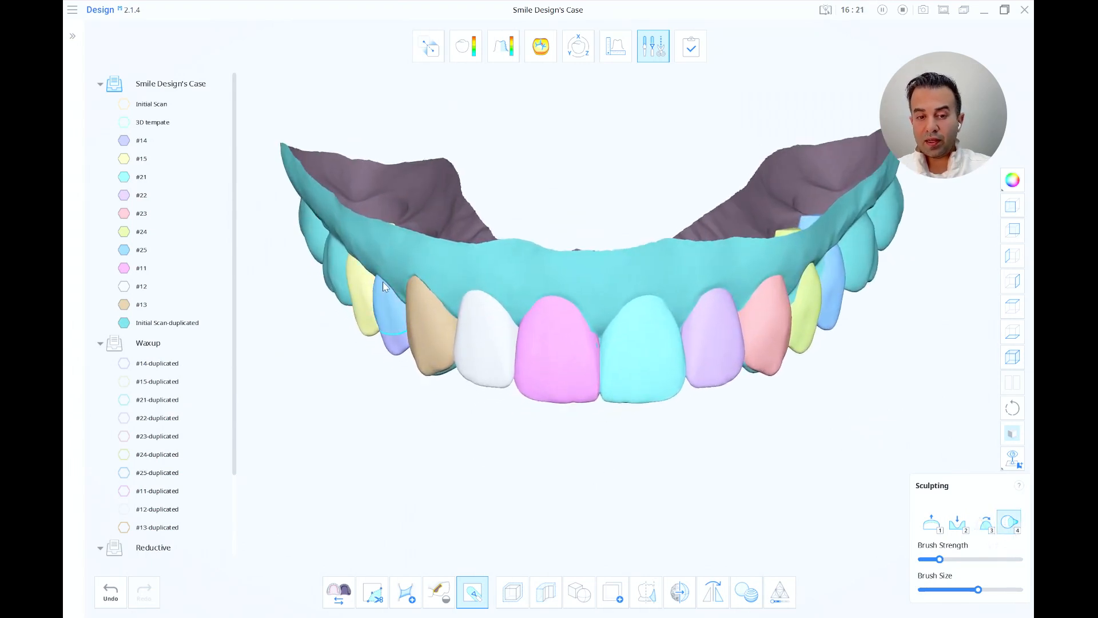
pyautogui.keyDown('shift'); pyautogui.scroll(-1, 382, 280); pyautogui.keyUp('shift')
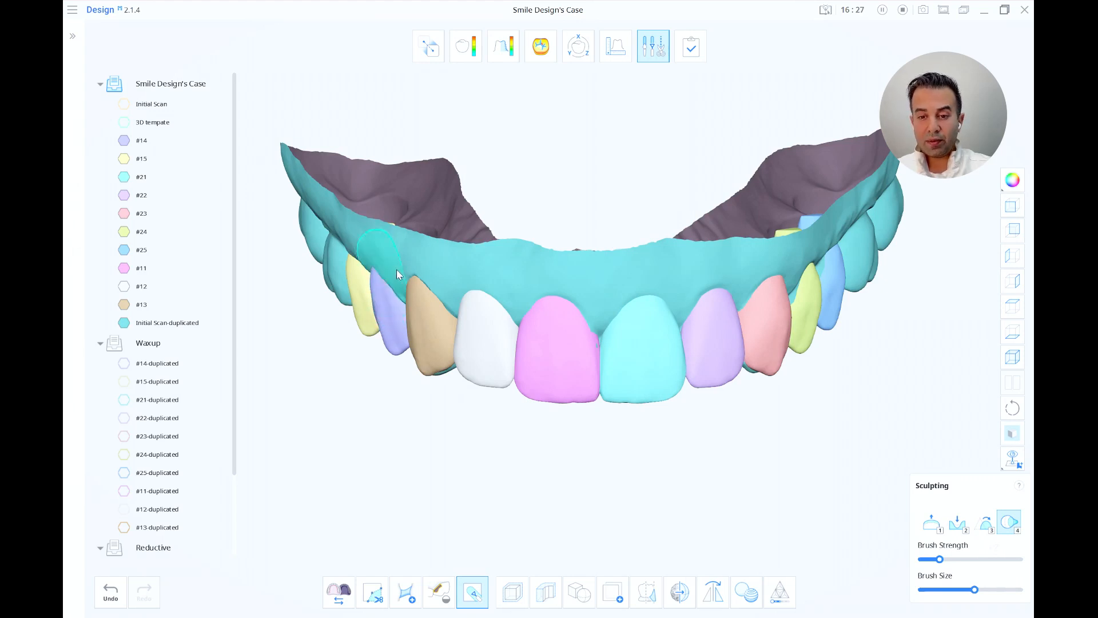
# Step: Examine the margins and contours of teeth #15 to #13 from the side and the whole arch from the front
pyautogui.moveTo(706, 436); pyautogui.dragTo(819, 435, button='right')
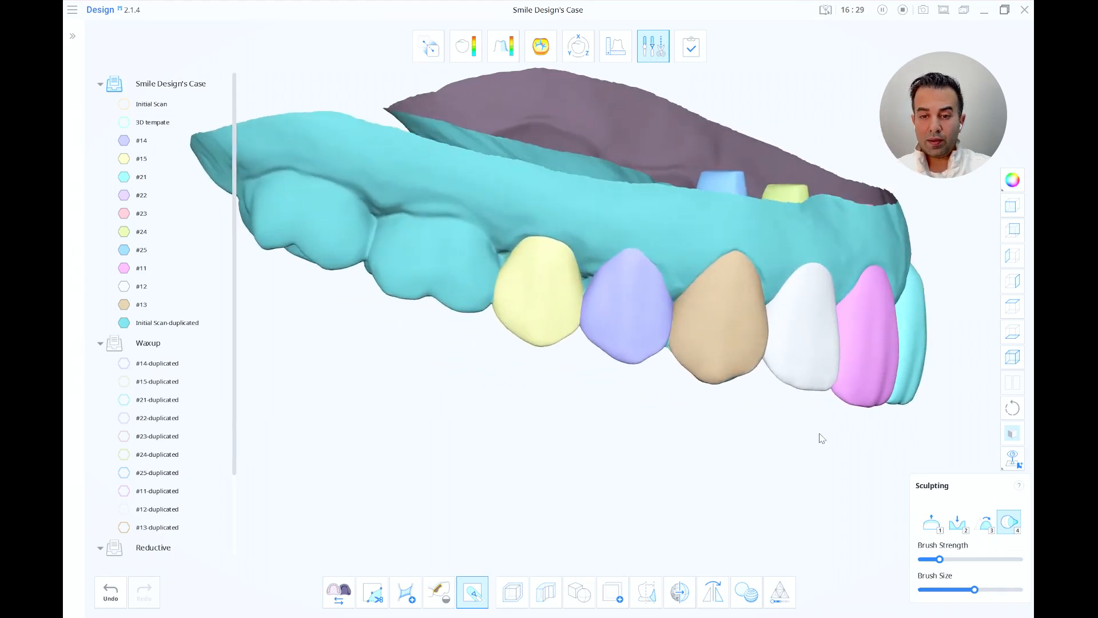
pyautogui.scroll(5, 672, 266)
pyautogui.moveTo(671, 265)
pyautogui.mouseDown(button='right')
pyautogui.moveTo(670, 283)
pyautogui.moveTo(712, 262)
pyautogui.mouseUp(button='right')
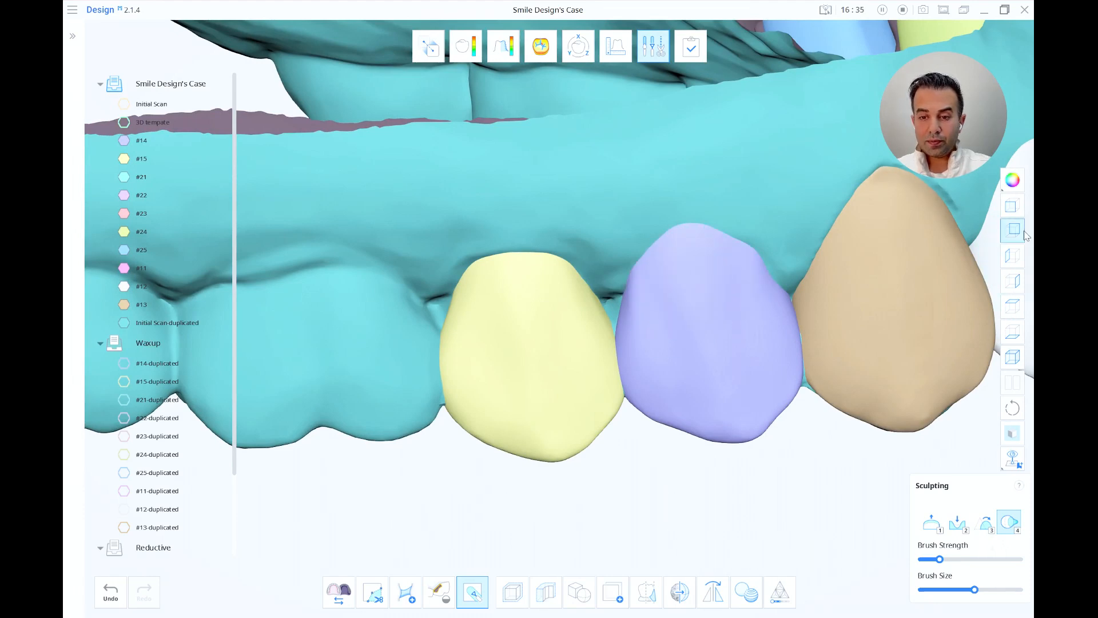
pyautogui.scroll(-4, 994, 220)
pyautogui.moveTo(994, 229); pyautogui.dragTo(938, 292, button='right')
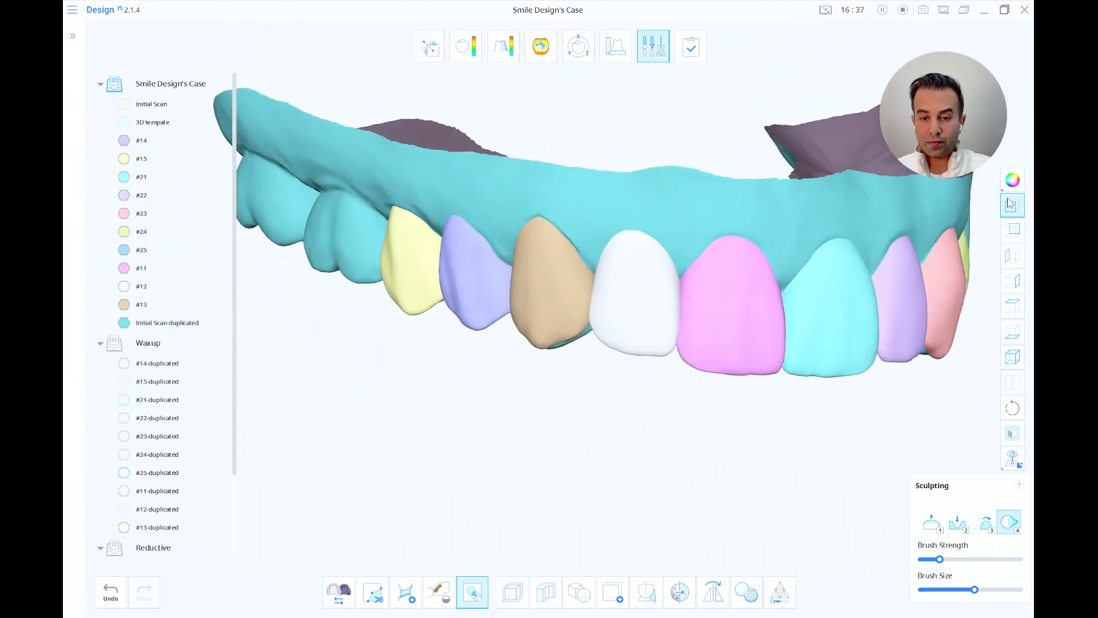
pyautogui.scroll(-1, 992, 229)
pyautogui.moveTo(992, 234); pyautogui.dragTo(952, 292, button='right')
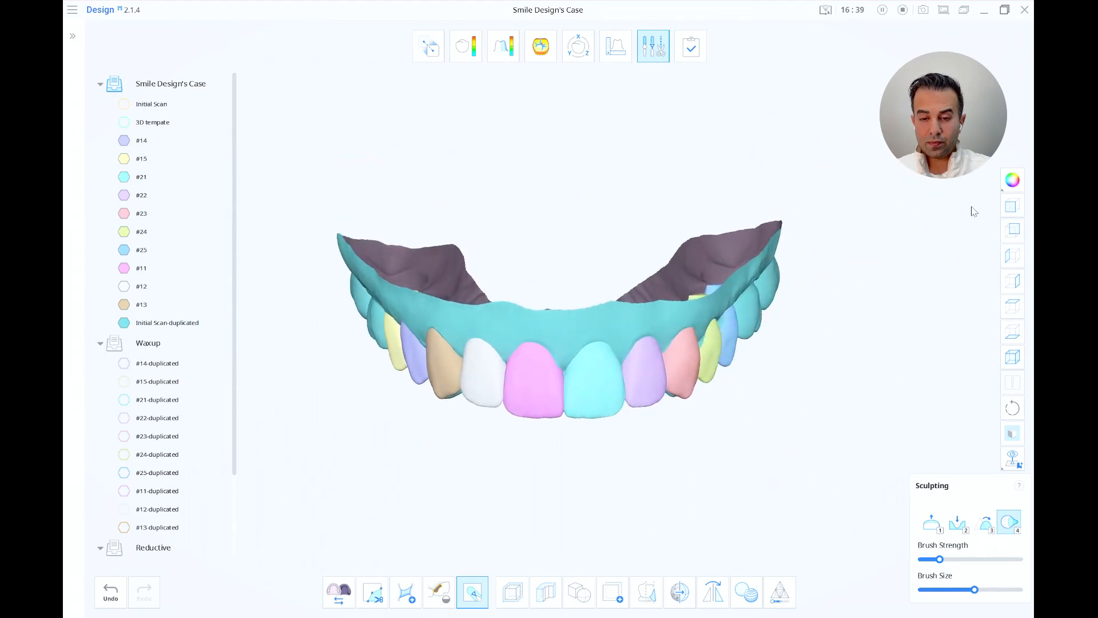
pyautogui.click(1018, 260)
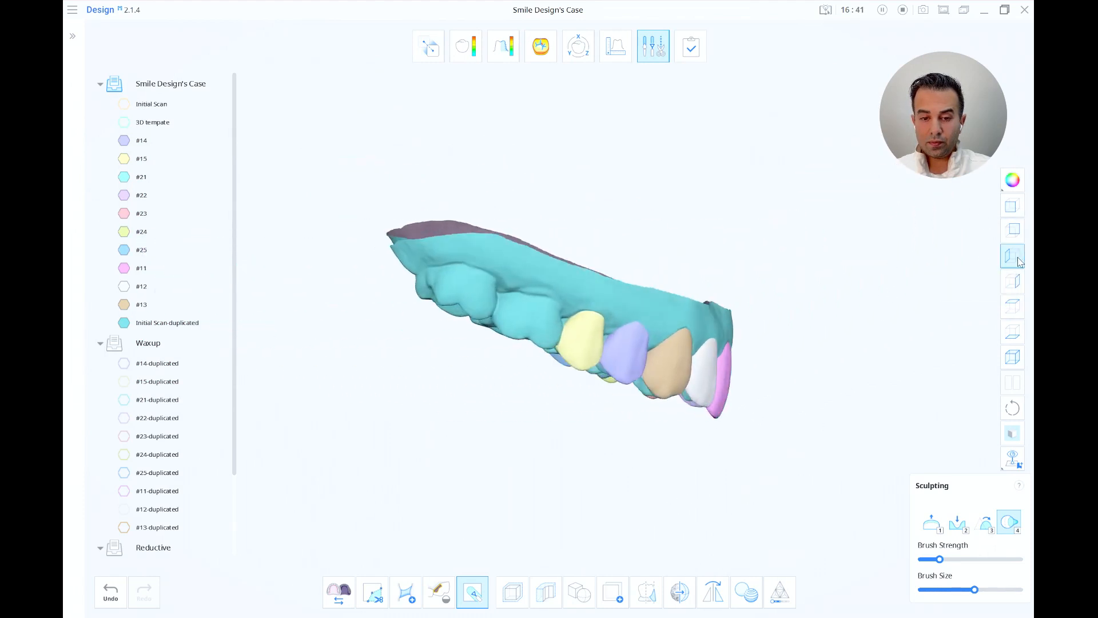
# Step: Examine the positioned teeth on the duplicated scan from the side, occlusal, underside and front views
pyautogui.click(1016, 280)
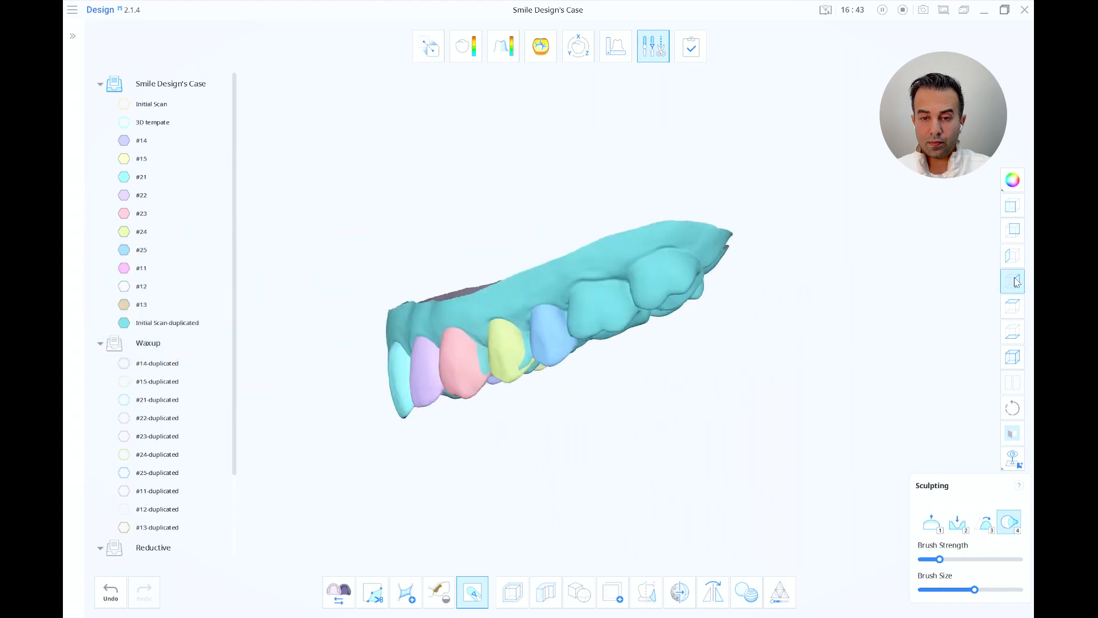
pyautogui.click(1013, 332)
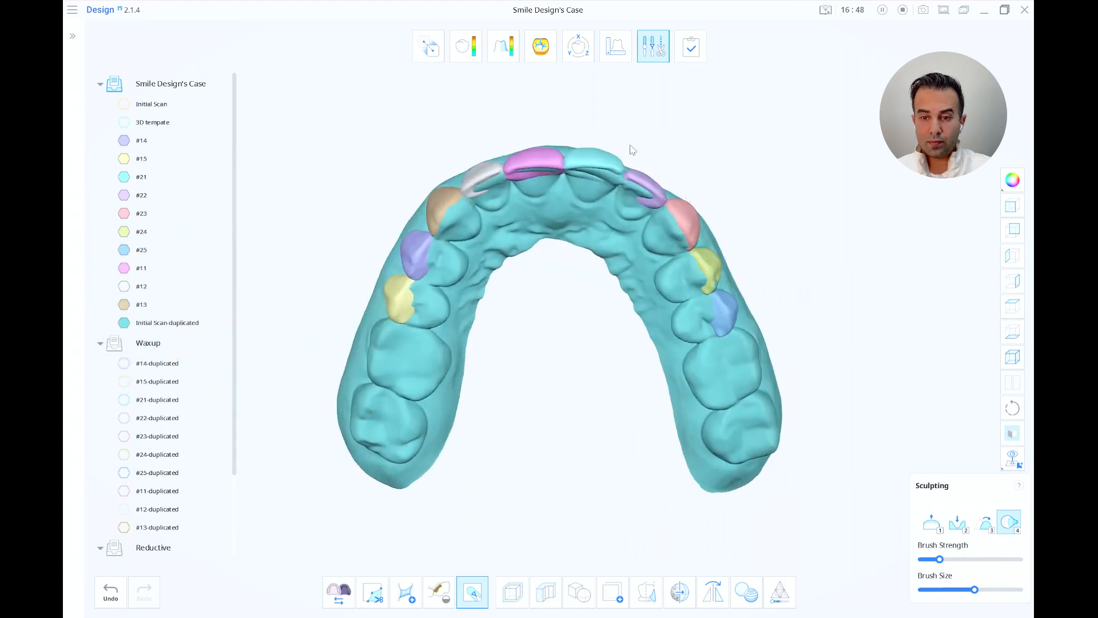
pyautogui.click(1012, 206)
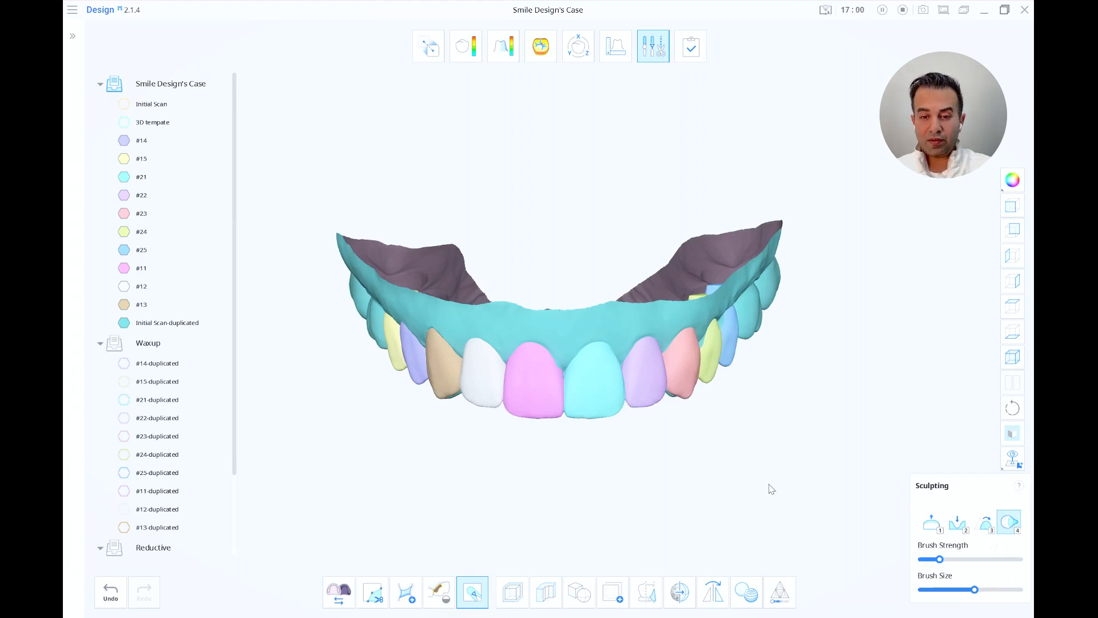
pyautogui.moveTo(769, 484); pyautogui.dragTo(770, 484, button='right')
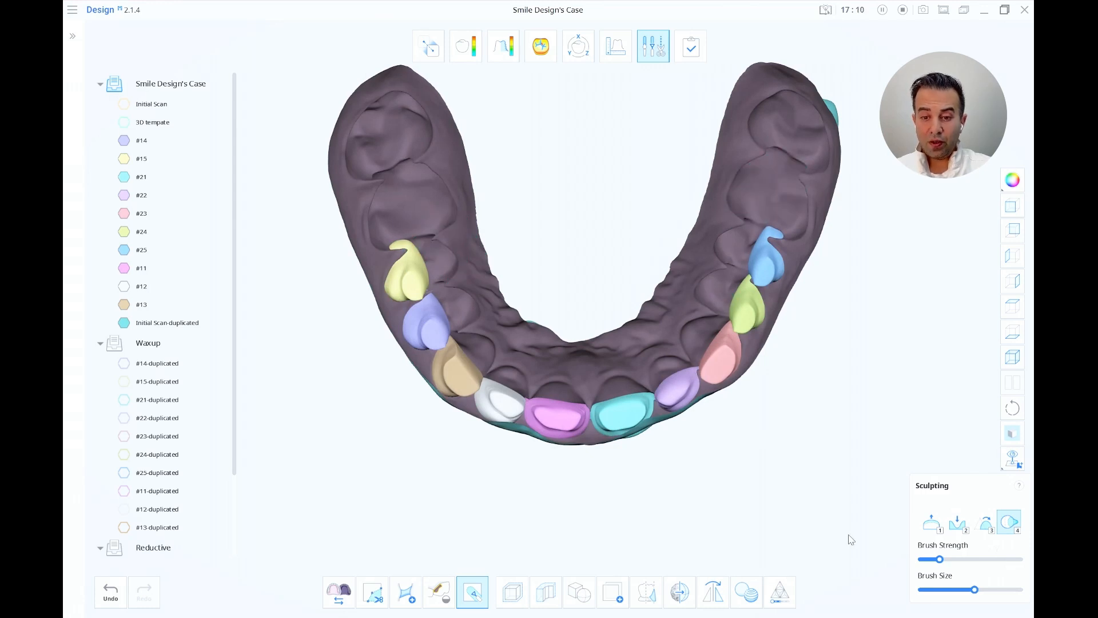
pyautogui.moveTo(850, 533); pyautogui.dragTo(846, 527, button='right')
pyautogui.click(1008, 205)
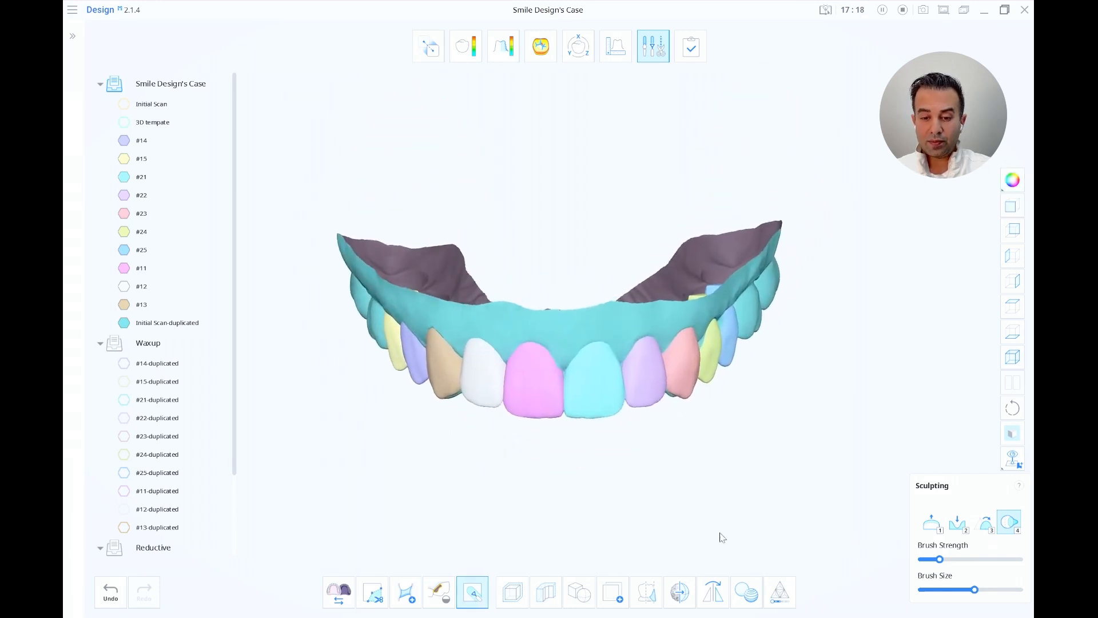
# Step: Unite the ten duplicated teeth and the Reductive arch into a single mesh and name it "final waxup"
pyautogui.click(589, 595)
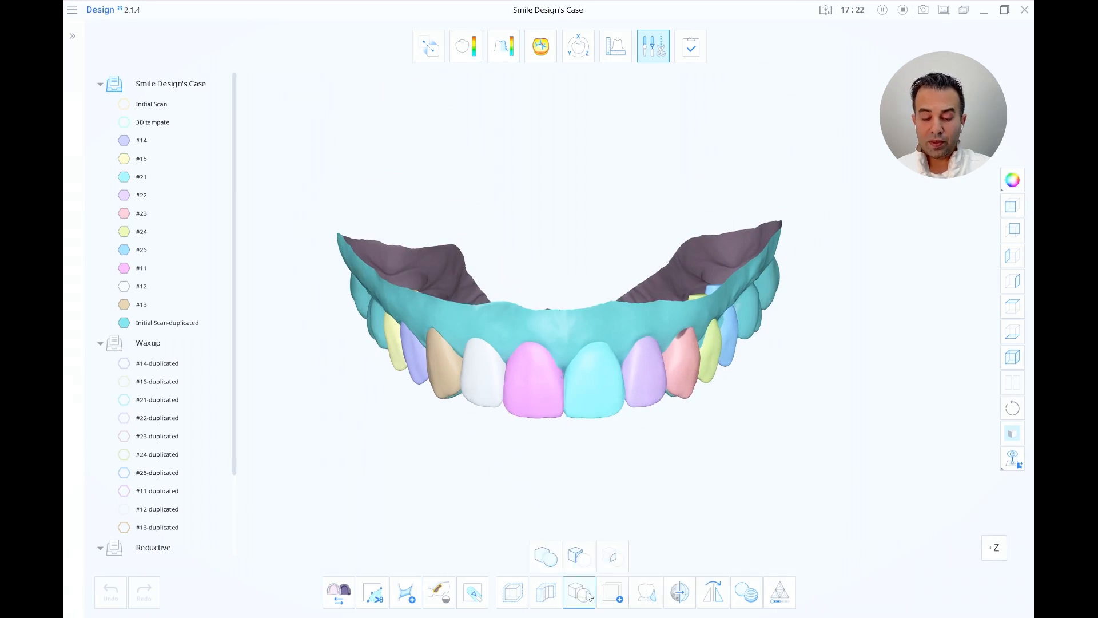
pyautogui.click(555, 562)
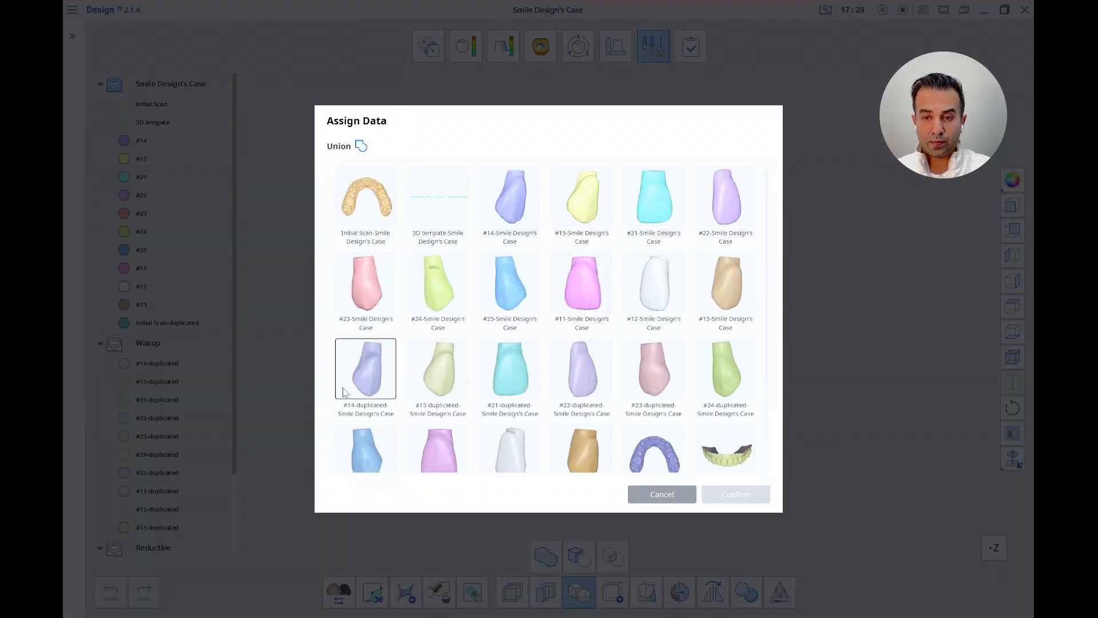
pyautogui.moveTo(331, 376); pyautogui.dragTo(983, 395)
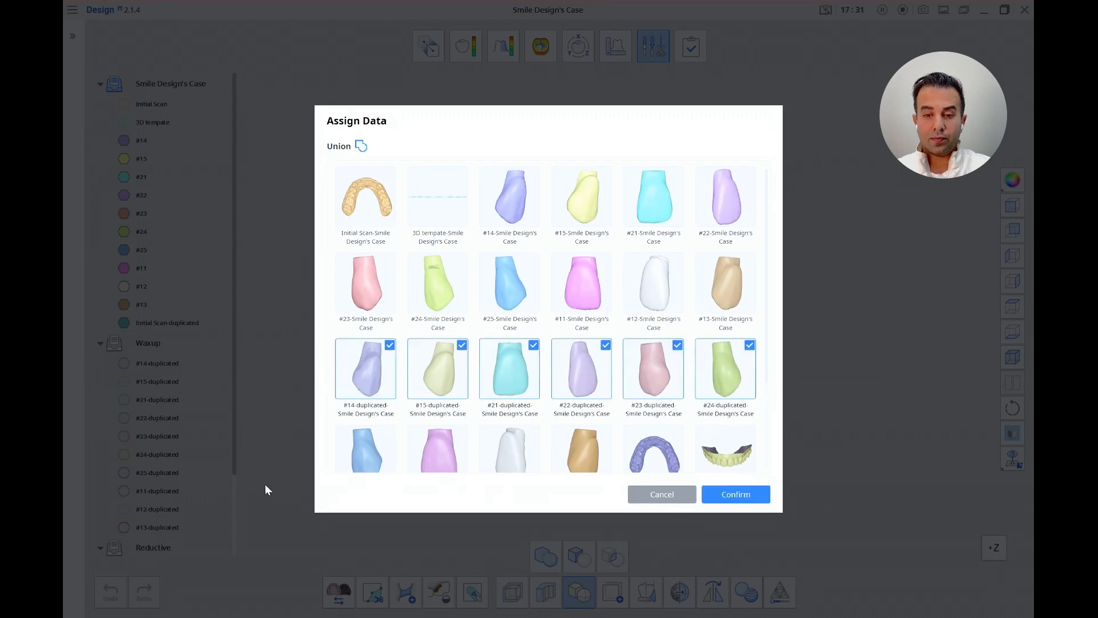
pyautogui.moveTo(330, 444); pyautogui.dragTo(653, 451)
pyautogui.click(735, 495)
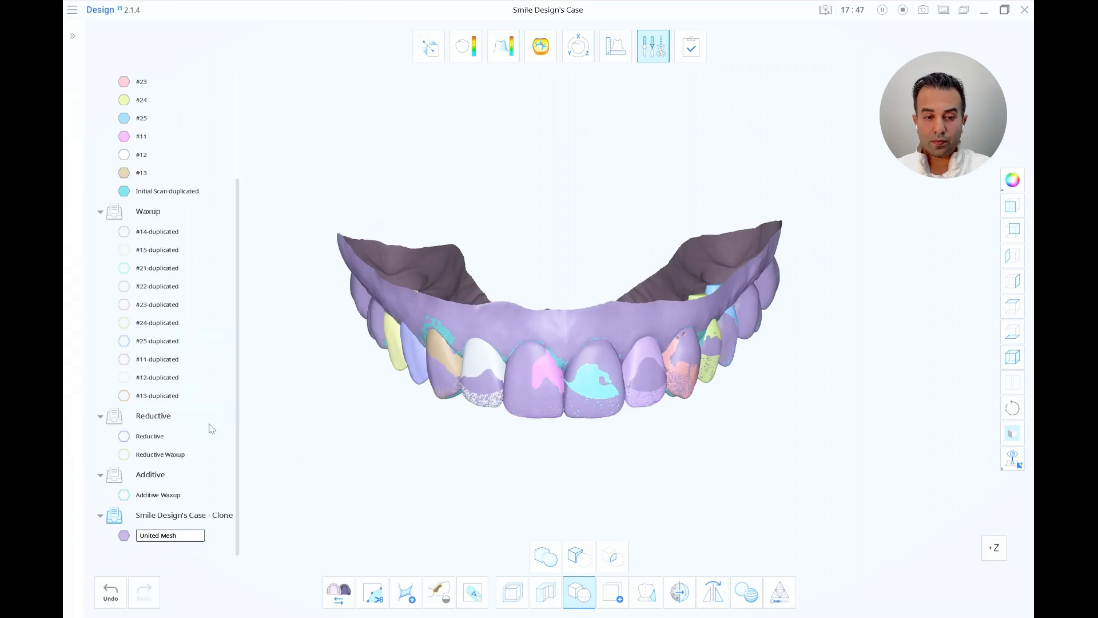
pyautogui.write('final waxup')
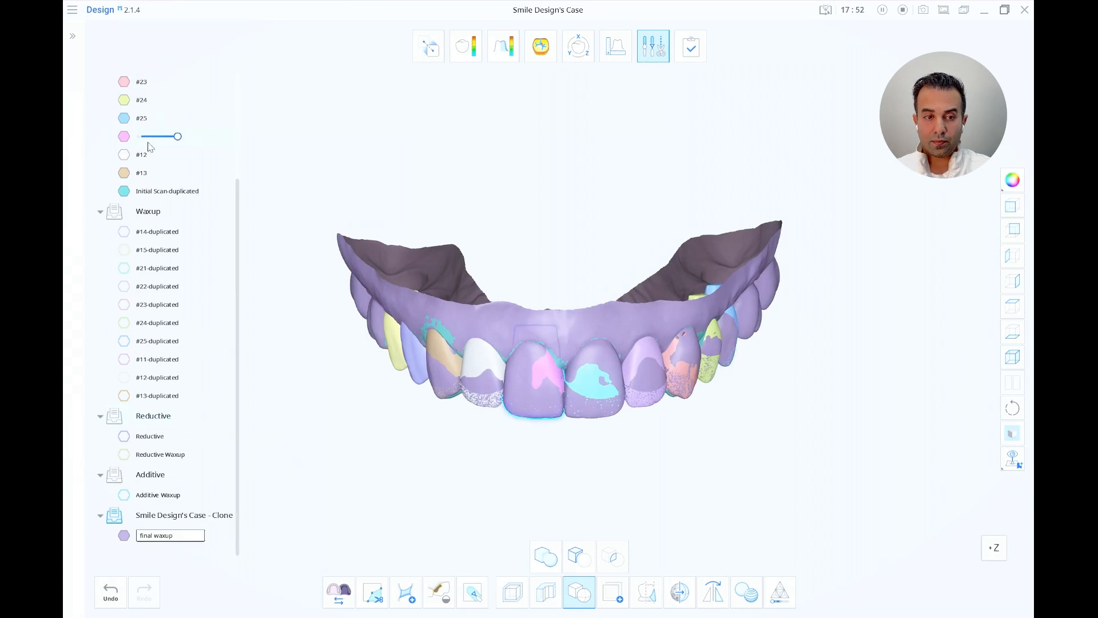
# Step: Hide the individual teeth #14 to #13, Initial Scan-duplicated and the 3D template so that only the final waxup is displayed
pyautogui.moveTo(237, 196); pyautogui.dragTo(238, 100)
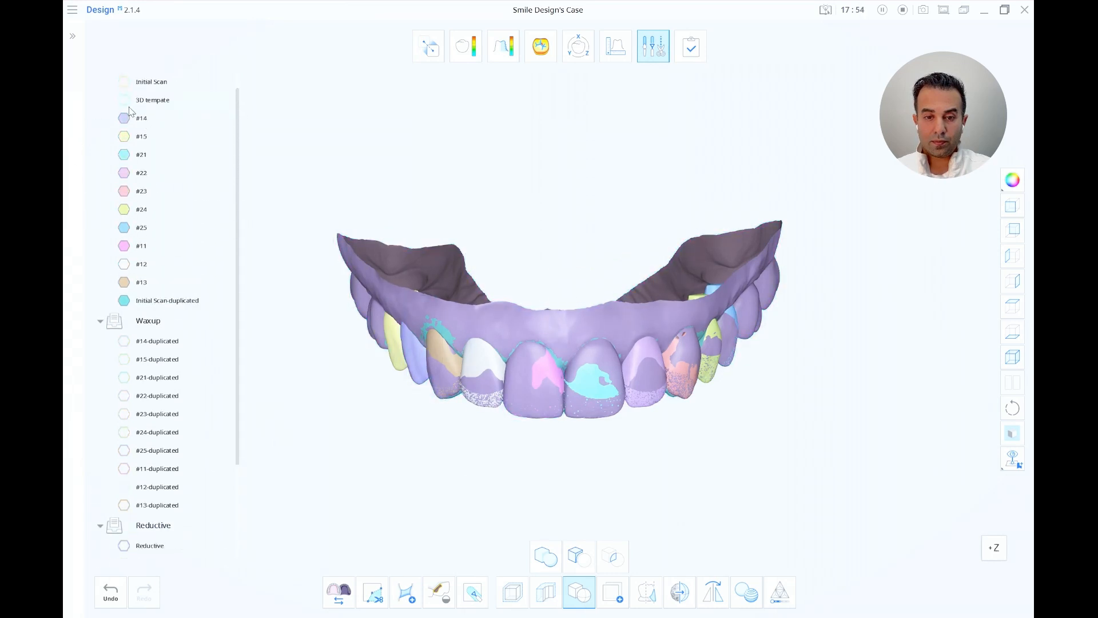
pyautogui.moveTo(123, 118); pyautogui.dragTo(123, 323)
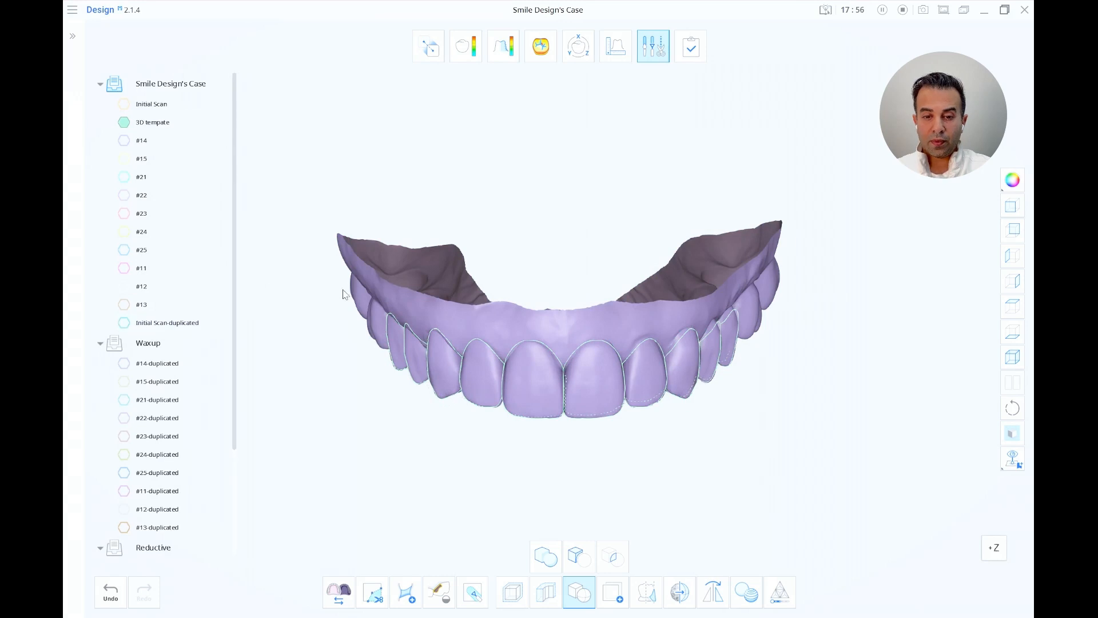
pyautogui.click(124, 120)
pyautogui.scroll(-4, 164, 346)
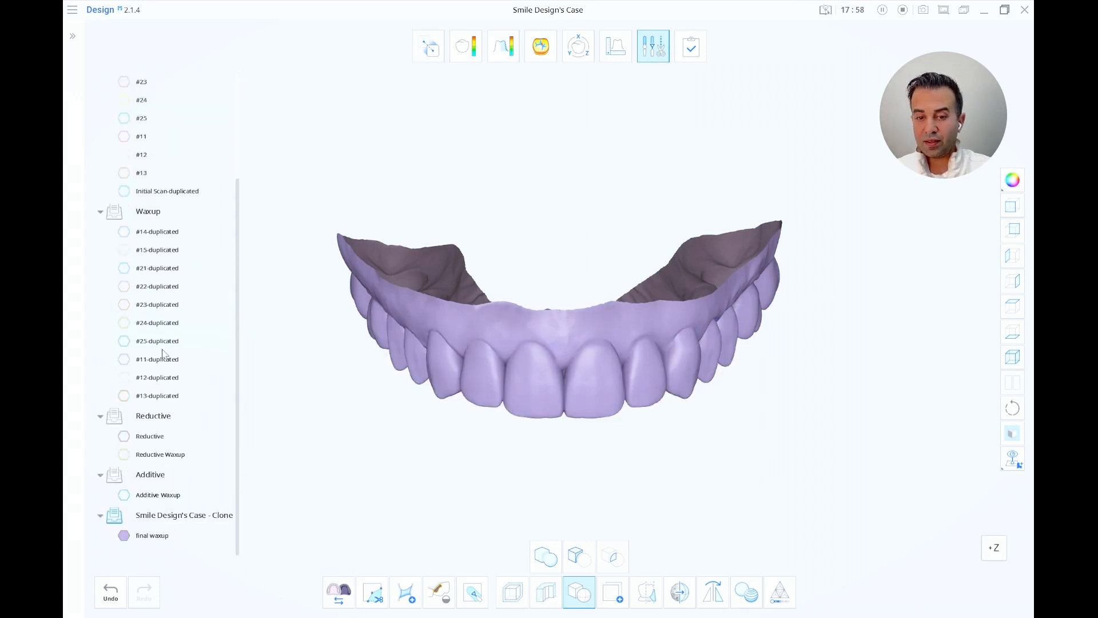
pyautogui.moveTo(592, 449); pyautogui.dragTo(787, 380, button='right')
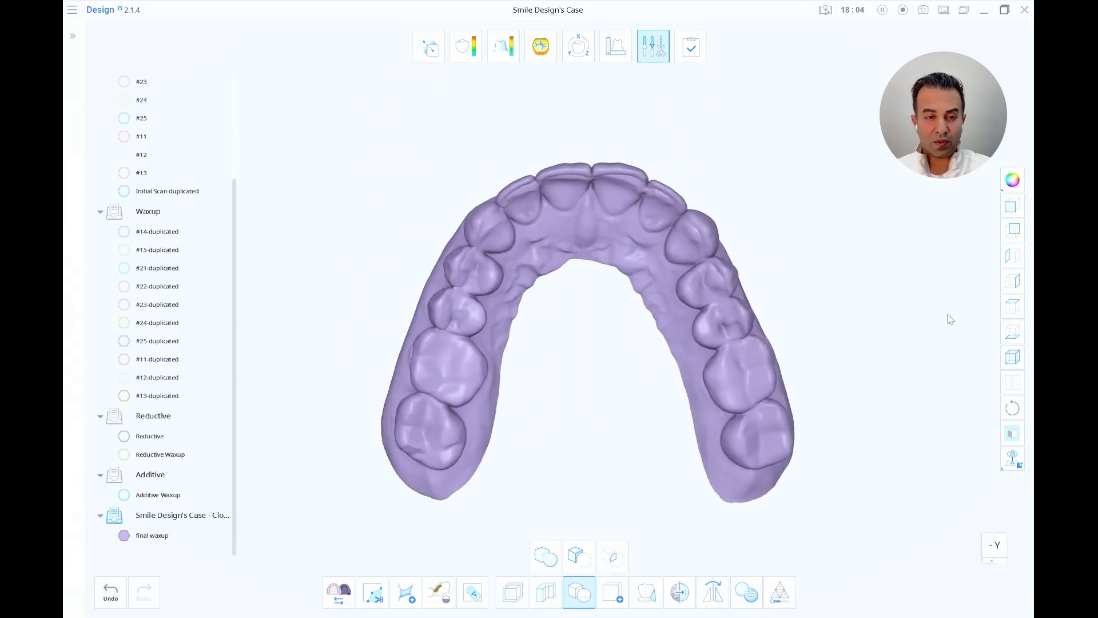
pyautogui.click(1010, 205)
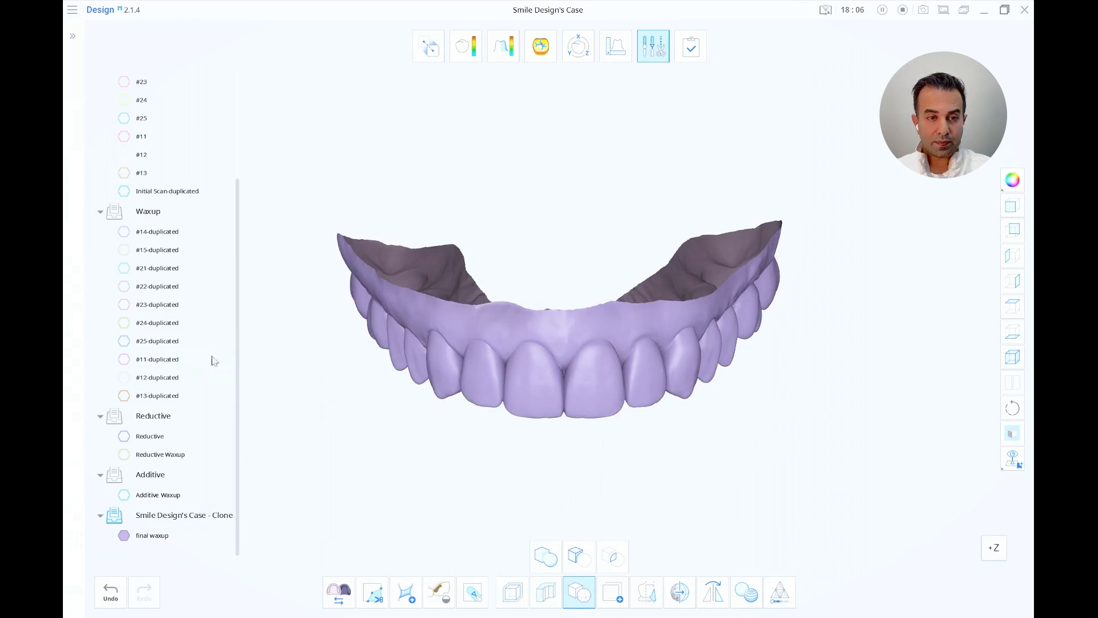
# Step: Switch the Initial Scan on and off over the final waxup to compare them, leaving it displayed
pyautogui.moveTo(239, 233); pyautogui.dragTo(237, 109)
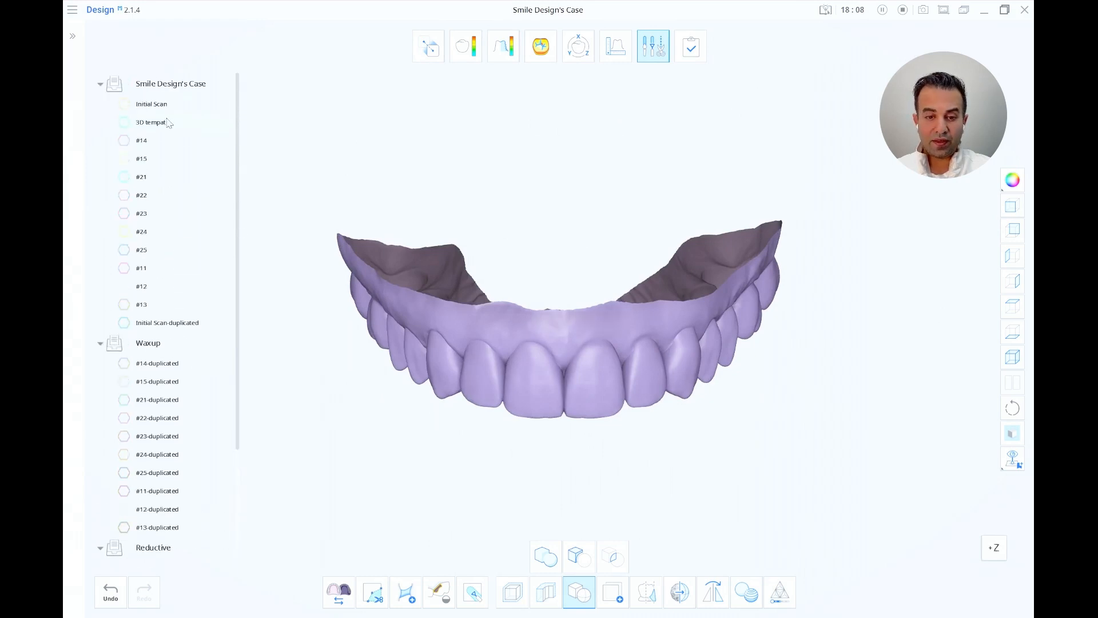
pyautogui.click(124, 104)
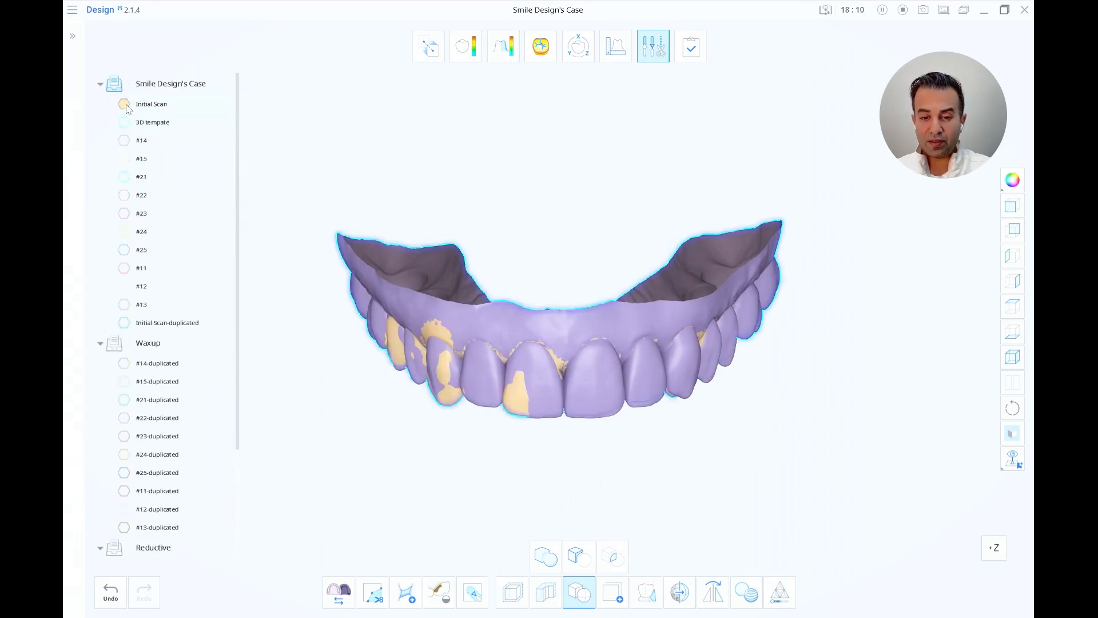
pyautogui.click(126, 106)
pyautogui.click(125, 104)
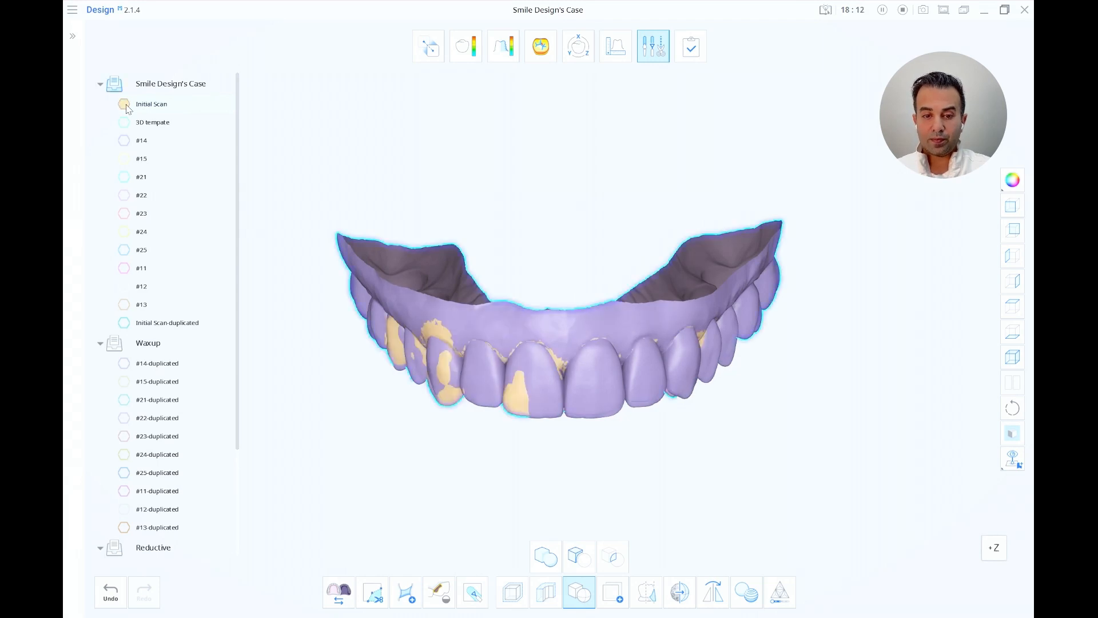
pyautogui.click(126, 105)
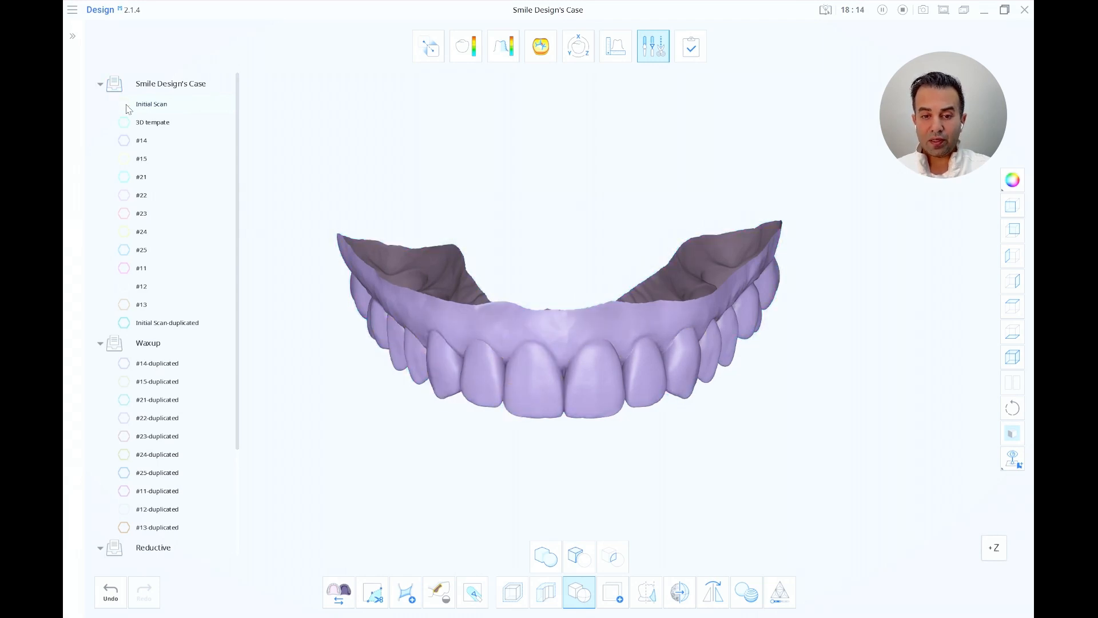
pyautogui.click(127, 106)
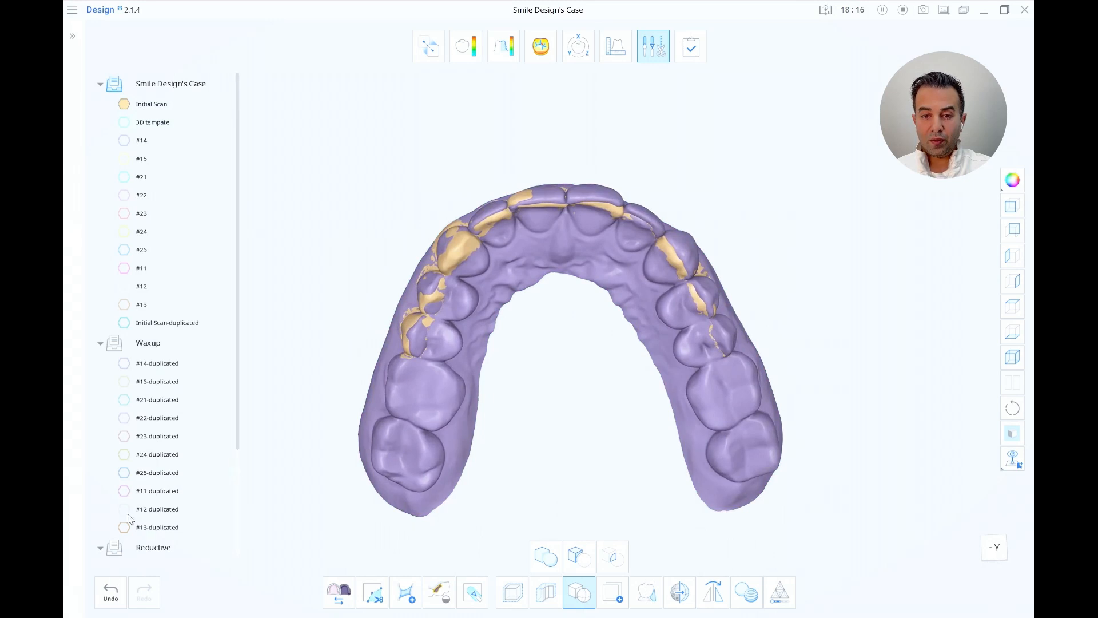
# Step: Compare the final waxup with the initial scan from the occlusal view by switching the waxup's visibility
pyautogui.scroll(-5, 128, 519)
pyautogui.click(123, 536)
pyautogui.click(123, 535)
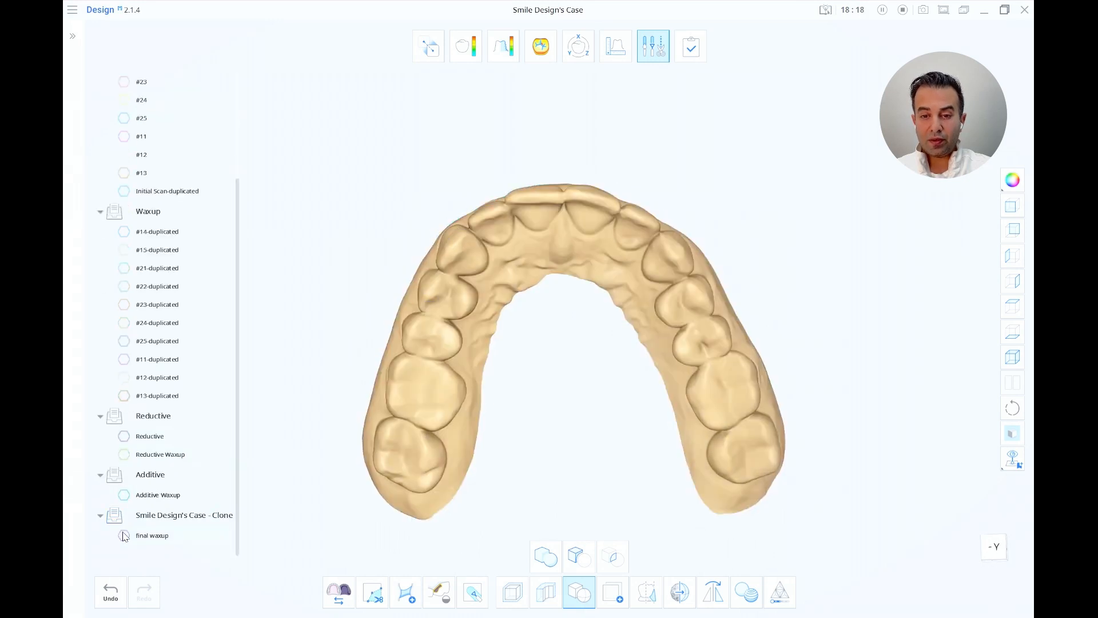
pyautogui.click(124, 536)
pyautogui.click(124, 535)
pyautogui.click(124, 535)
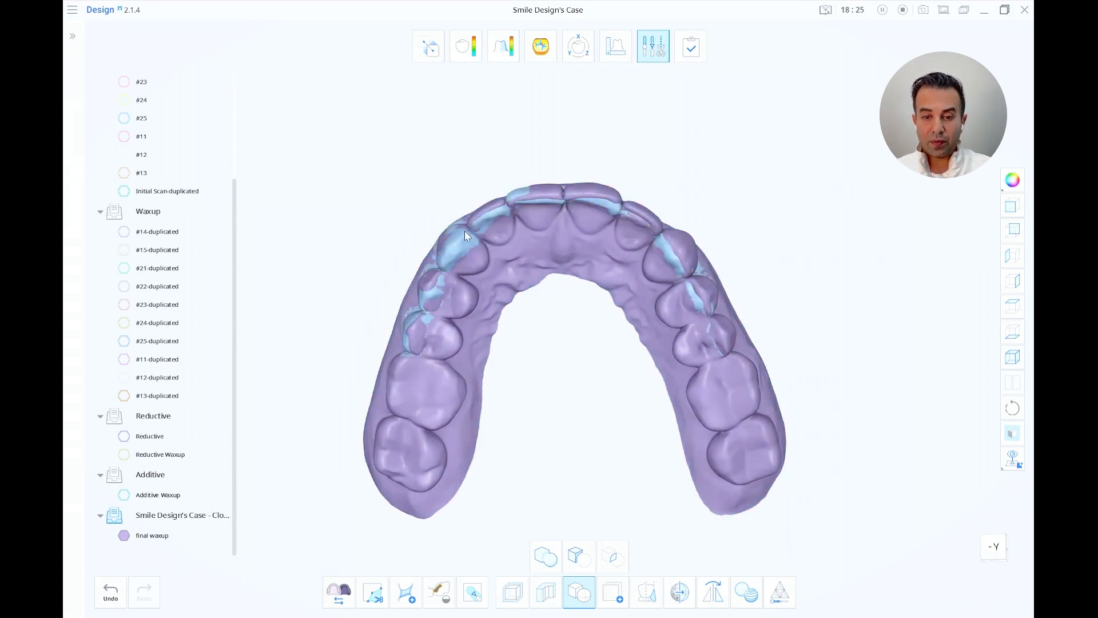
# Step: Examine where the initial scan shows through the final waxup from the side, and compare both models from the front
pyautogui.moveTo(466, 280); pyautogui.dragTo(571, 350, button='right')
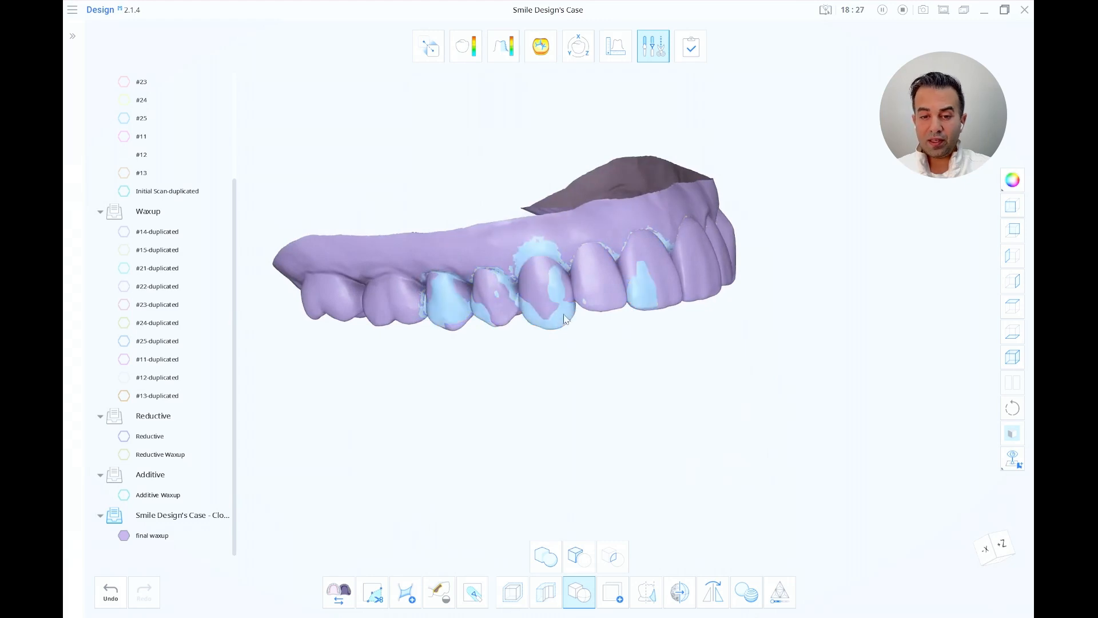
pyautogui.moveTo(585, 370); pyautogui.dragTo(864, 429, button='right')
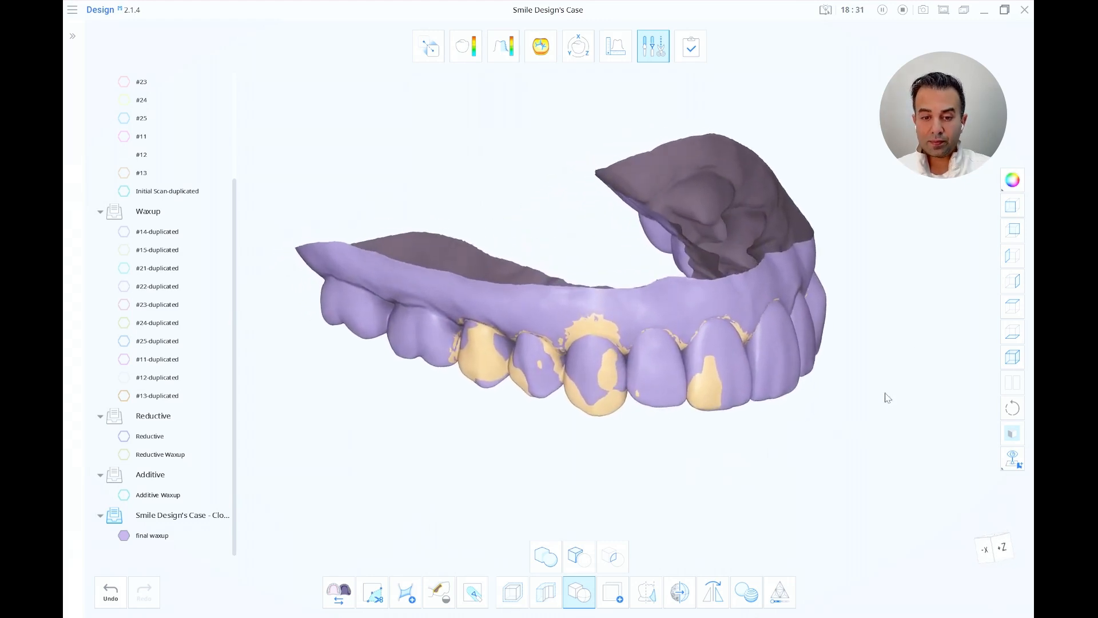
pyautogui.click(1012, 206)
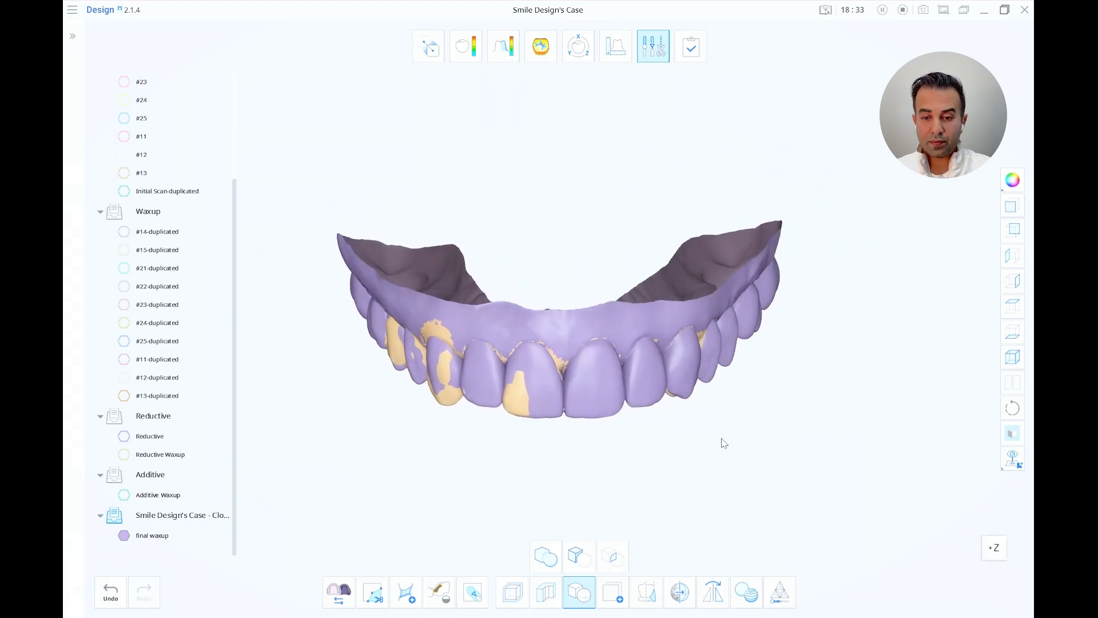
pyautogui.click(123, 536)
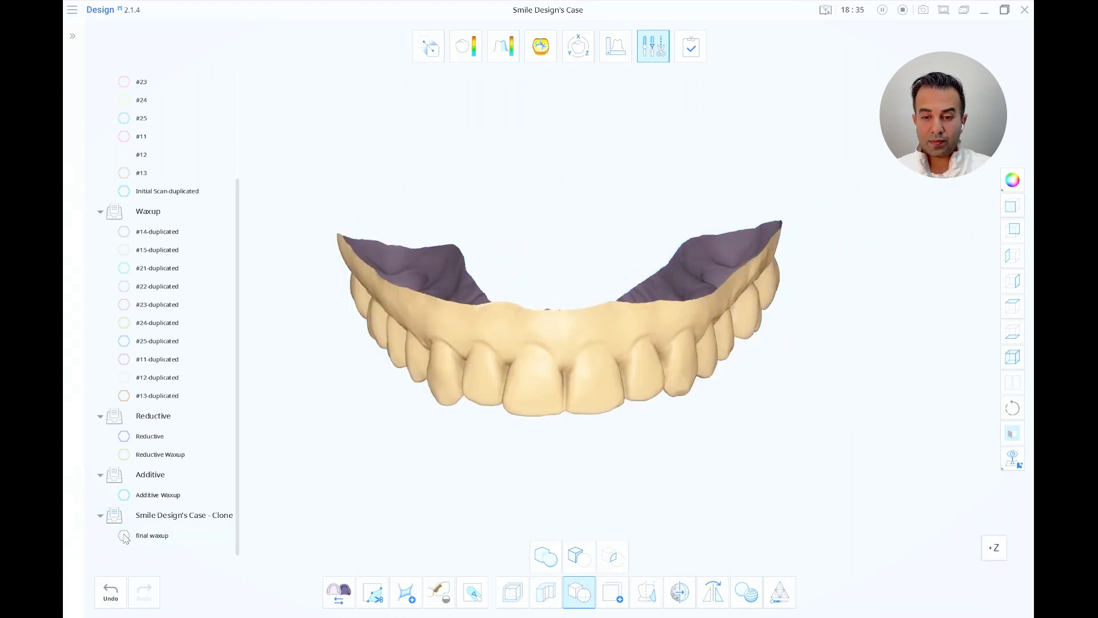
pyautogui.click(123, 535)
pyautogui.click(123, 535)
pyautogui.click(123, 535)
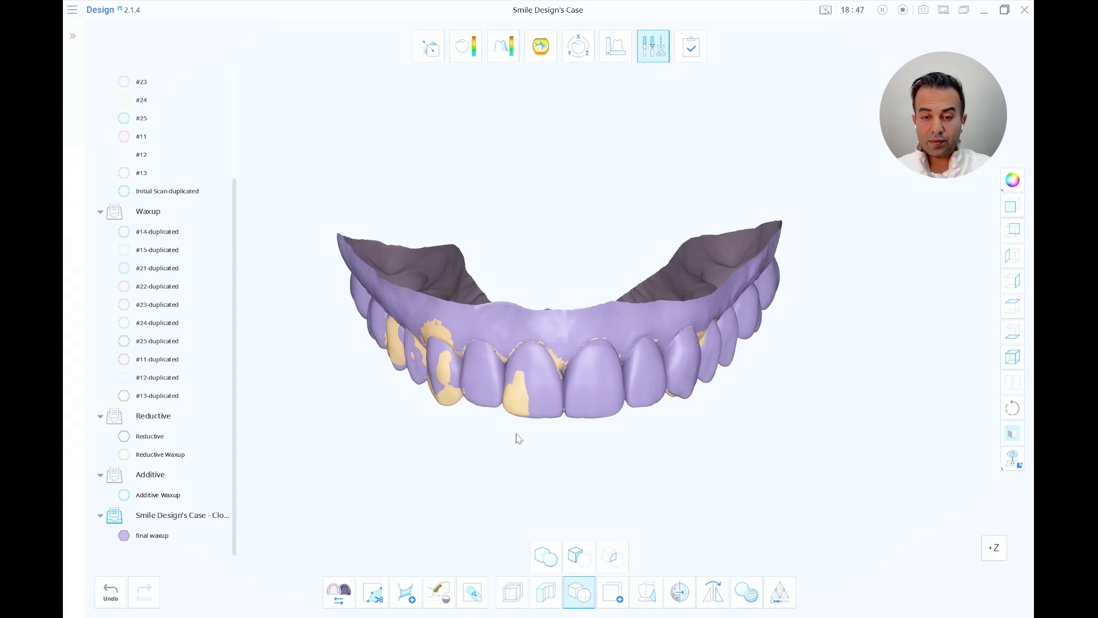
# Step: Create a vertical section line through the middle of canine #13 across the final waxup and the initial scan
pyautogui.scroll(3, 516, 434)
pyautogui.moveTo(516, 434); pyautogui.dragTo(584, 395, button='right')
pyautogui.moveTo(599, 460); pyautogui.dragTo(604, 477, button='right')
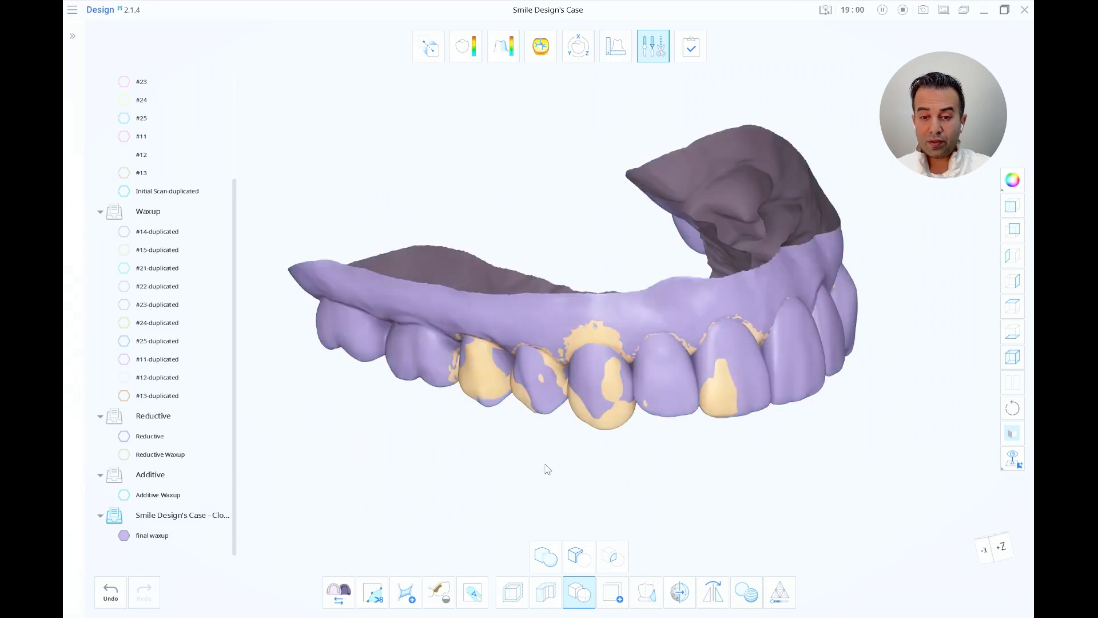
pyautogui.click(613, 46)
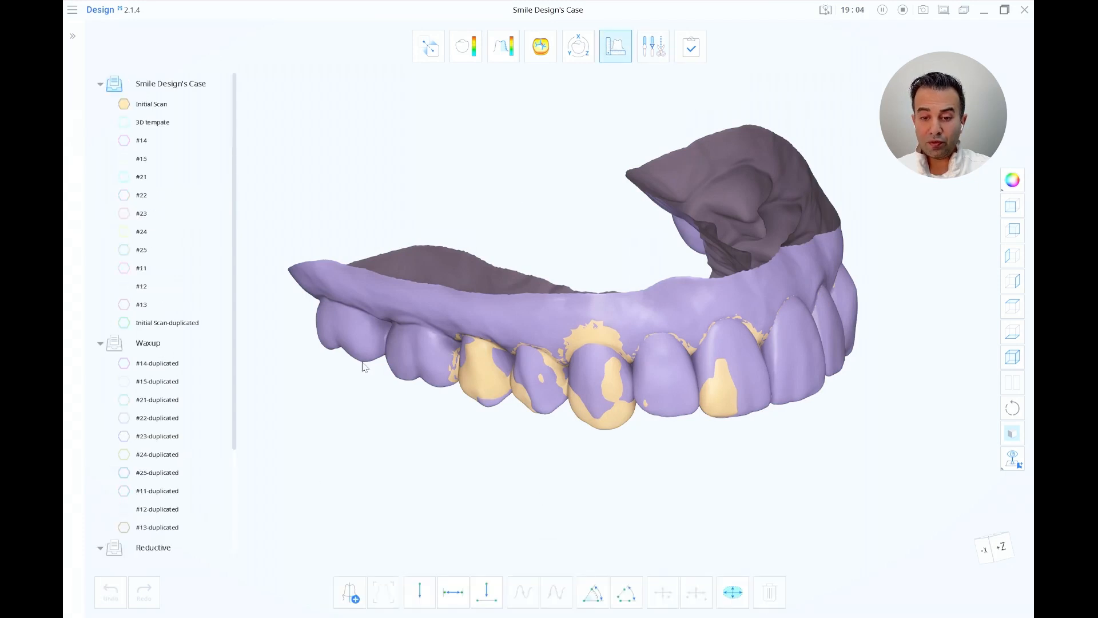
pyautogui.click(346, 587)
pyautogui.moveTo(605, 289); pyautogui.dragTo(614, 267, button='right')
pyautogui.moveTo(616, 255); pyautogui.dragTo(630, 466)
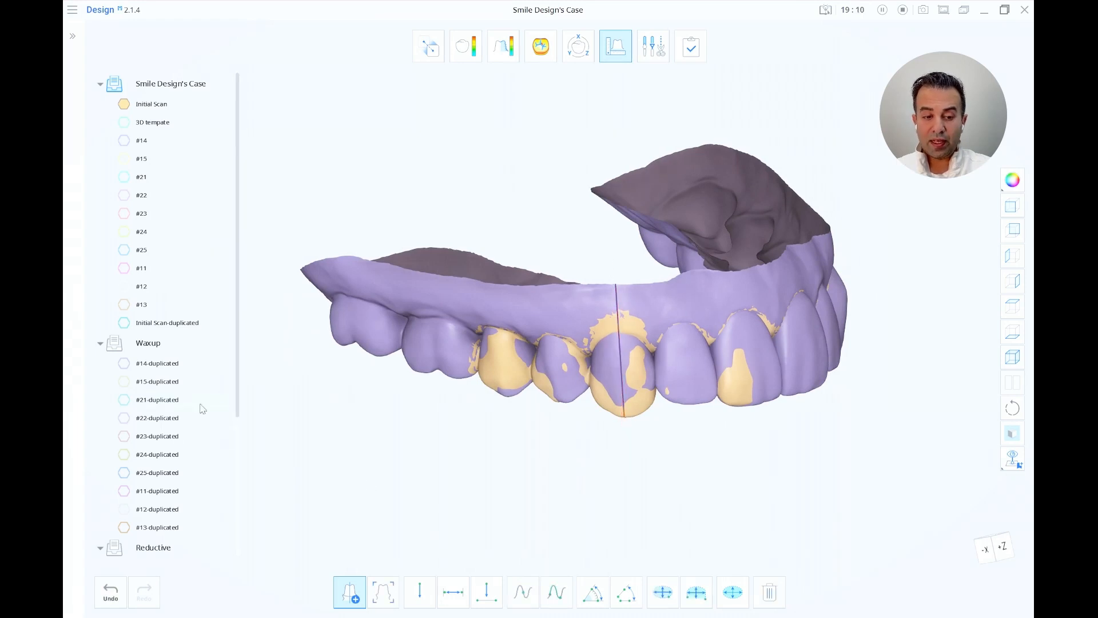
# Step: Hide the final waxup and the Initial Scan so that only their section curves through #13 are displayed, seen side-on
pyautogui.scroll(-5, 172, 457)
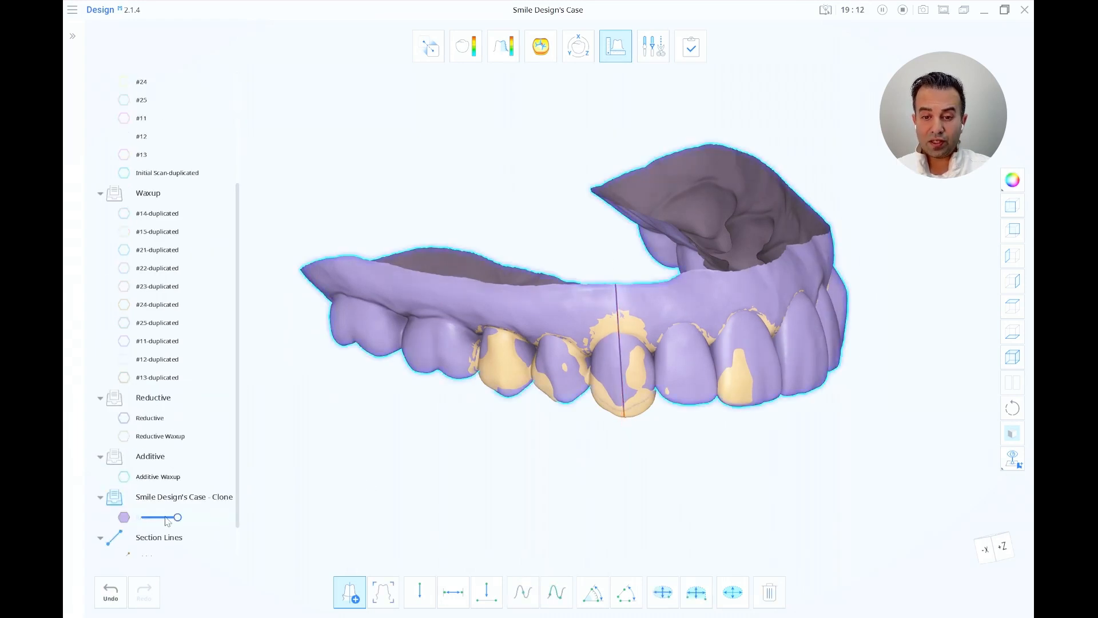
pyautogui.click(124, 517)
pyautogui.scroll(5, 154, 364)
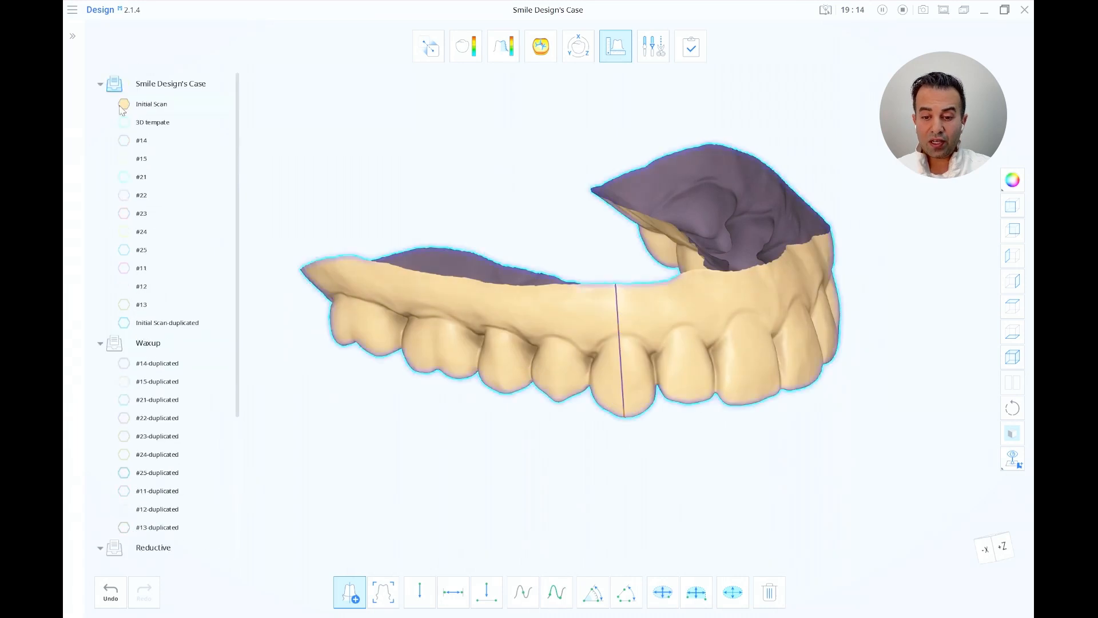
pyautogui.click(123, 104)
pyautogui.moveTo(675, 314); pyautogui.dragTo(639, 330, button='right')
pyautogui.scroll(5, 640, 329)
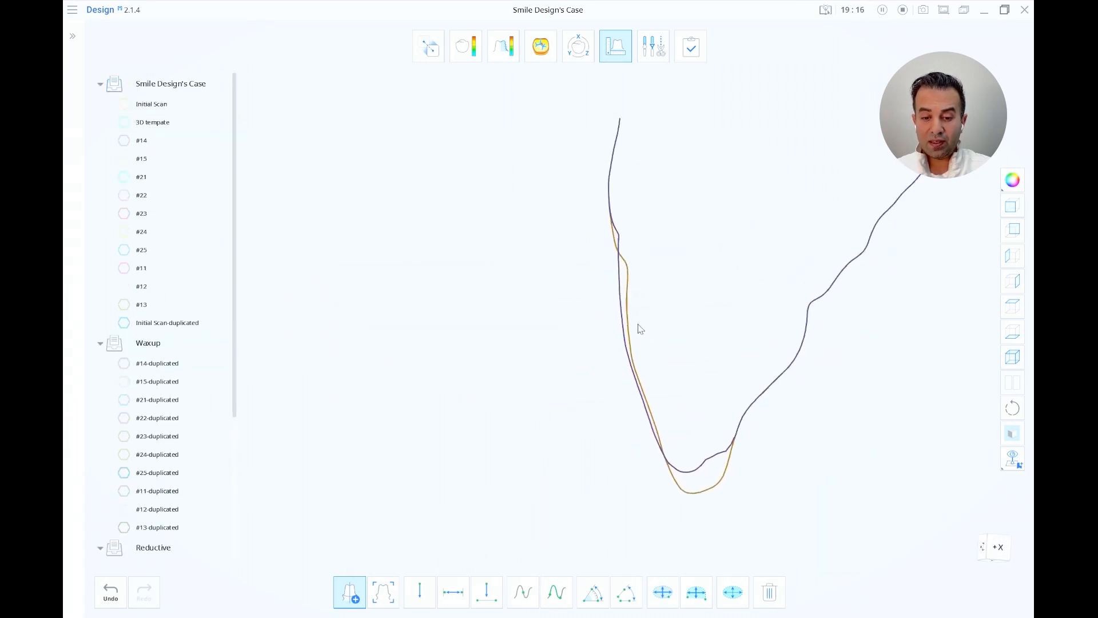
# Step: Measure the distance between the waxup and initial scan section curves at the cusp tip of #13
pyautogui.click(449, 593)
pyautogui.click(675, 463)
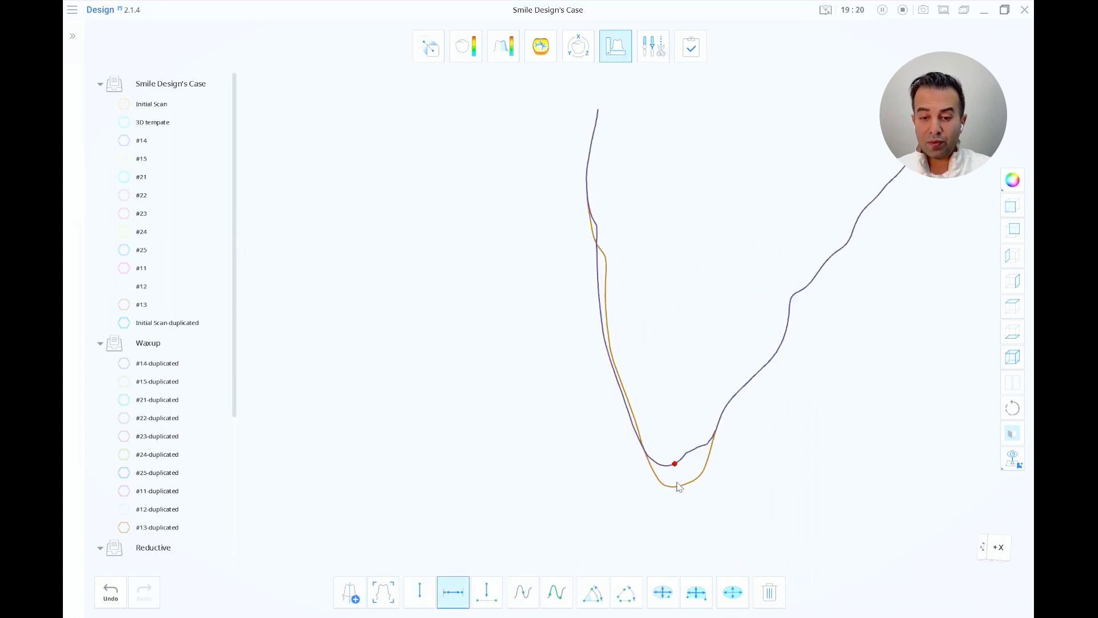
pyautogui.click(677, 488)
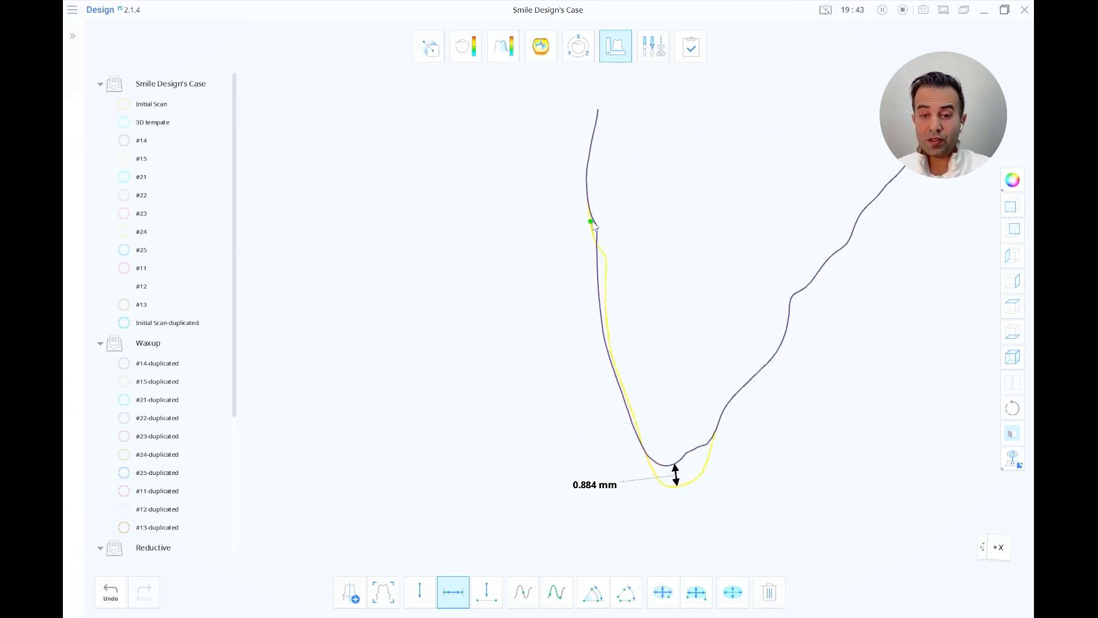
# Step: Measure the distance between the waxup and initial scan section curves at the gingival margin of #13
pyautogui.click(605, 250)
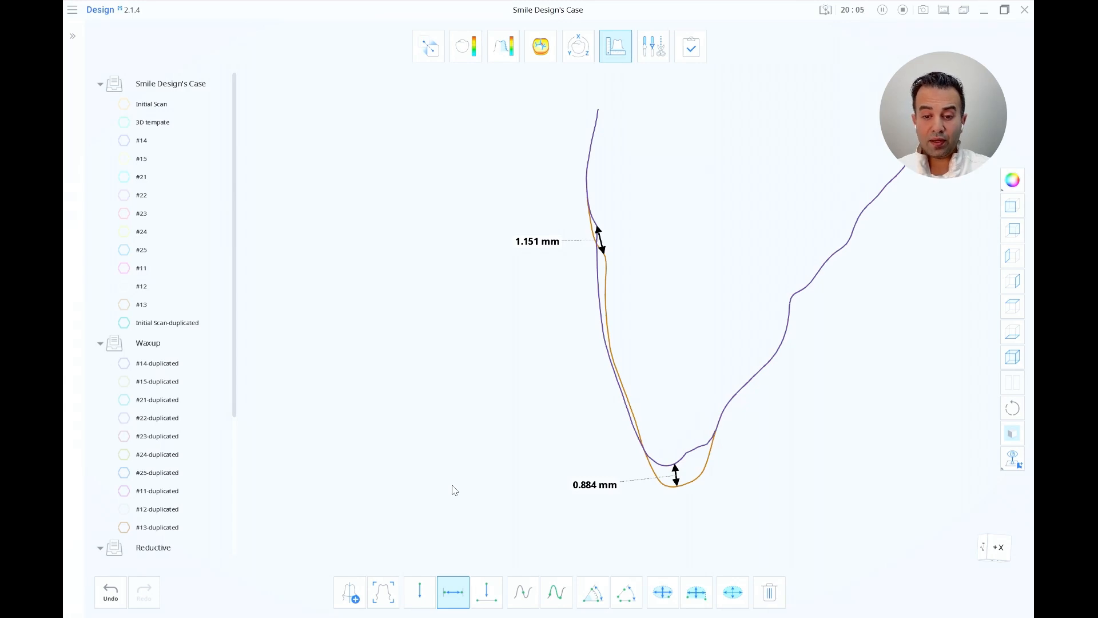
pyautogui.scroll(-2, 453, 486)
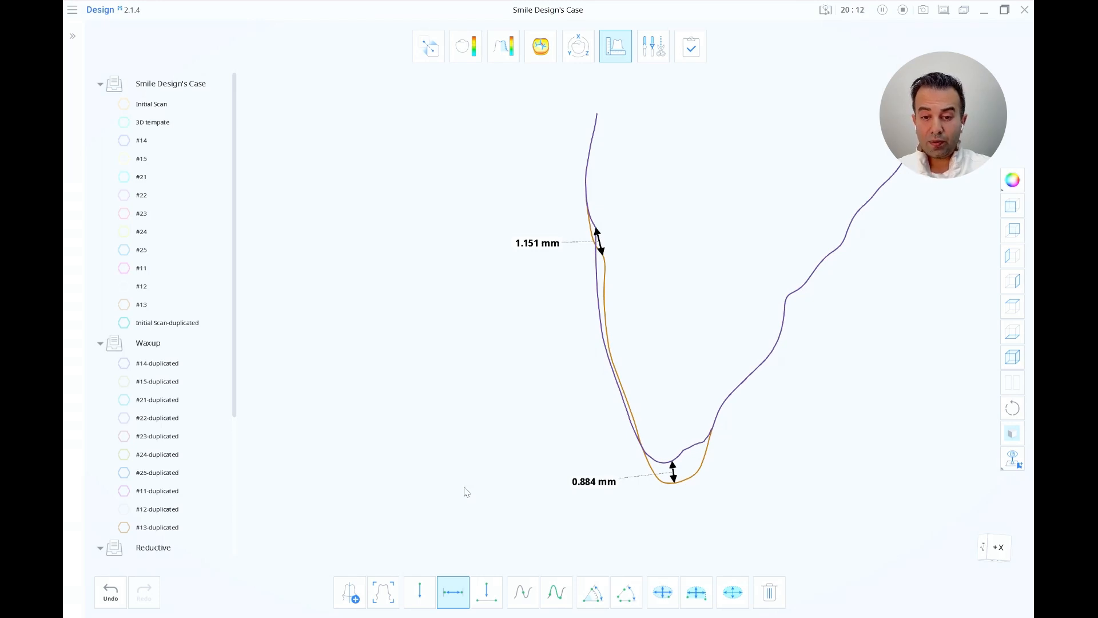
# Step: Delete both distance measurements and the two section curves through #13, and leave the section tool
pyautogui.click(769, 592)
pyautogui.click(592, 485)
pyautogui.click(599, 243)
pyautogui.click(605, 274)
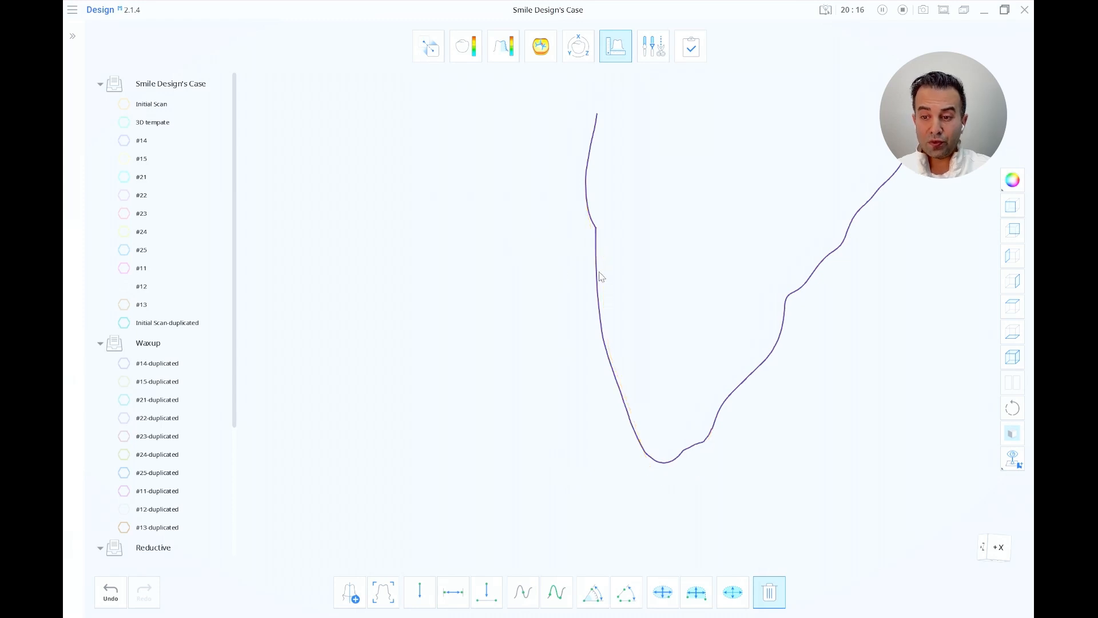
pyautogui.click(598, 280)
pyautogui.click(614, 46)
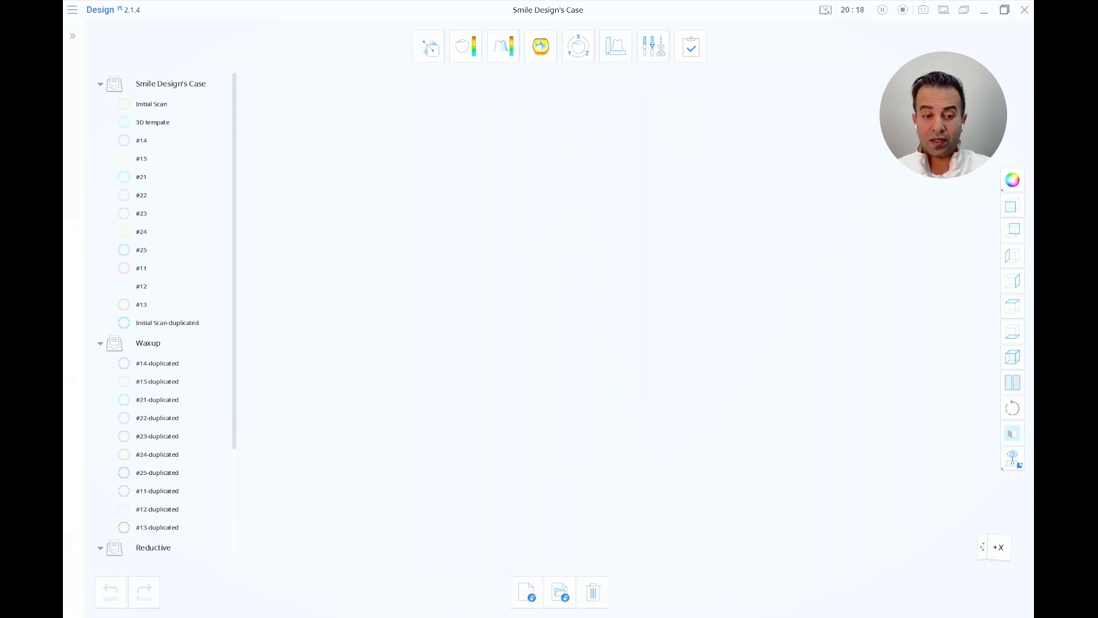
# Step: Split the view into two panes, showing the Initial Scan in the first and the final waxup in the second
pyautogui.scroll(-3, 159, 459)
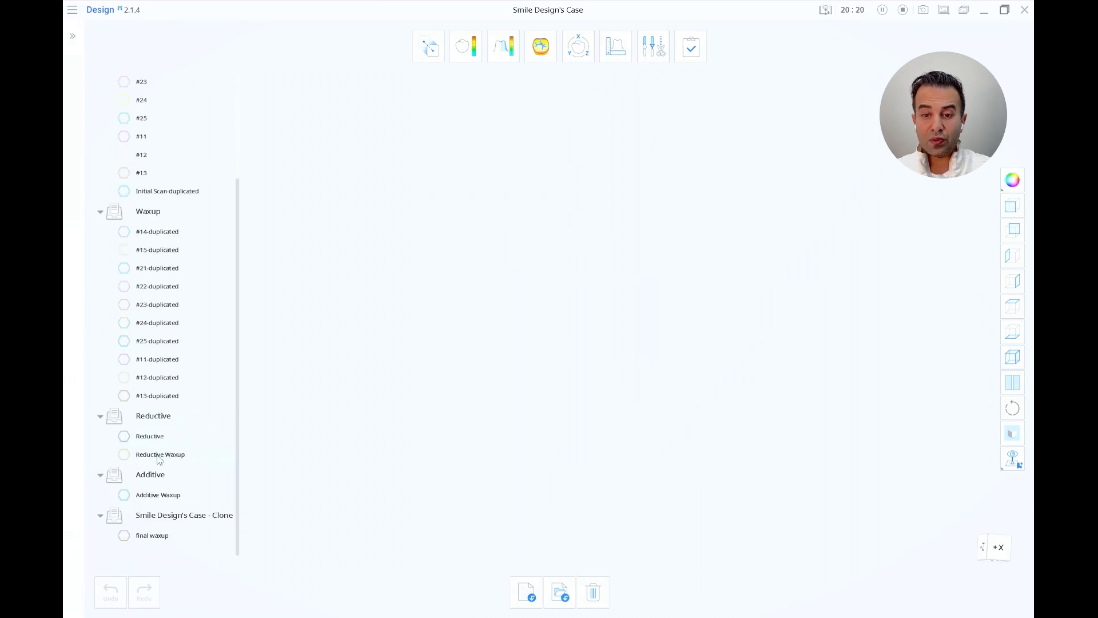
pyautogui.click(1009, 384)
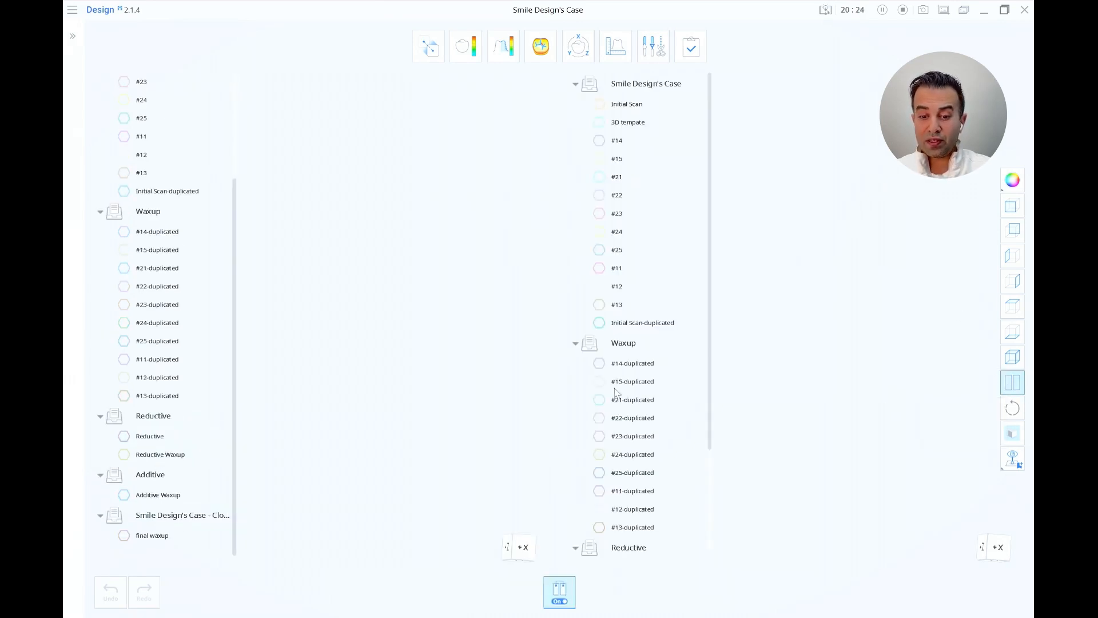
pyautogui.scroll(-3, 671, 473)
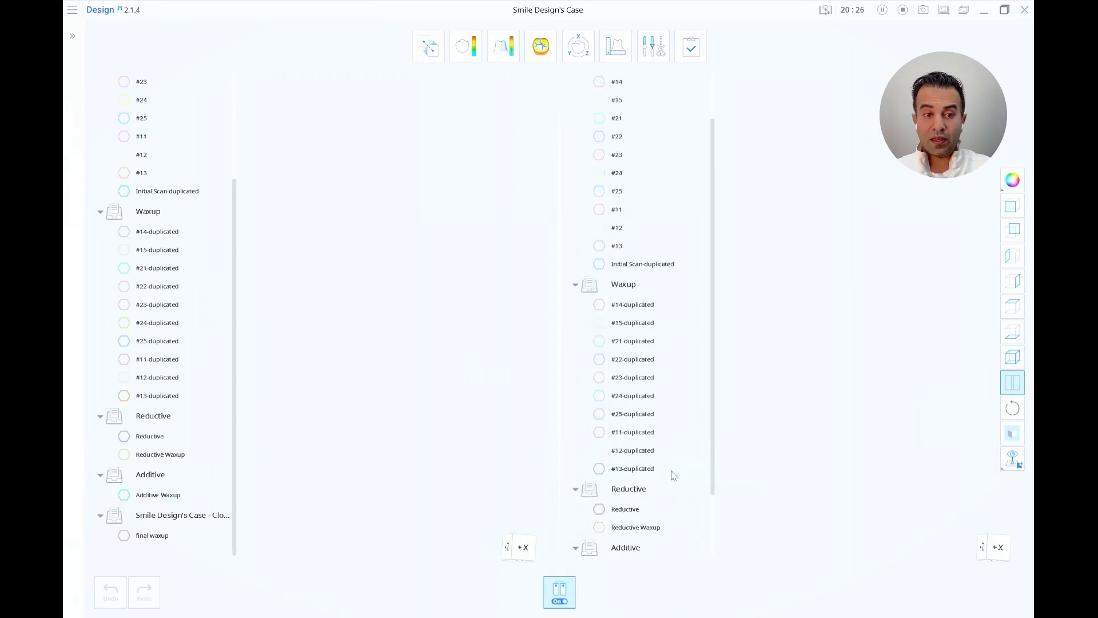
pyautogui.click(599, 536)
pyautogui.scroll(5, 126, 131)
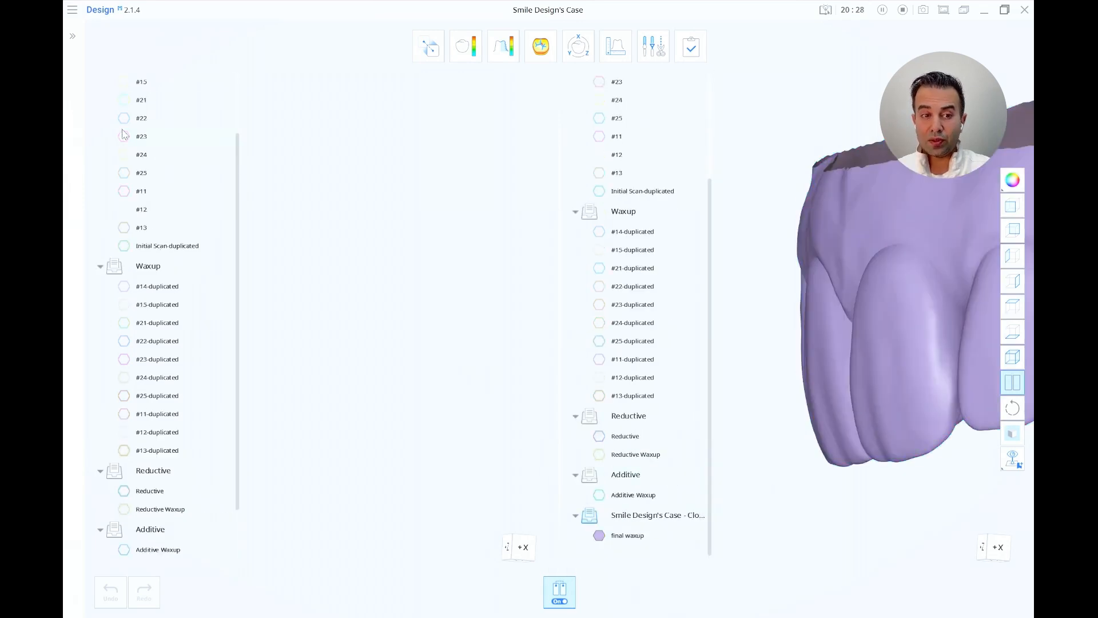
pyautogui.click(125, 106)
# Step: Collapse all model groups in both panes and compare the Initial Scan and final waxup from the front
pyautogui.click(100, 84)
pyautogui.click(100, 106)
pyautogui.click(100, 128)
pyautogui.click(100, 151)
pyautogui.click(100, 173)
pyautogui.click(574, 212)
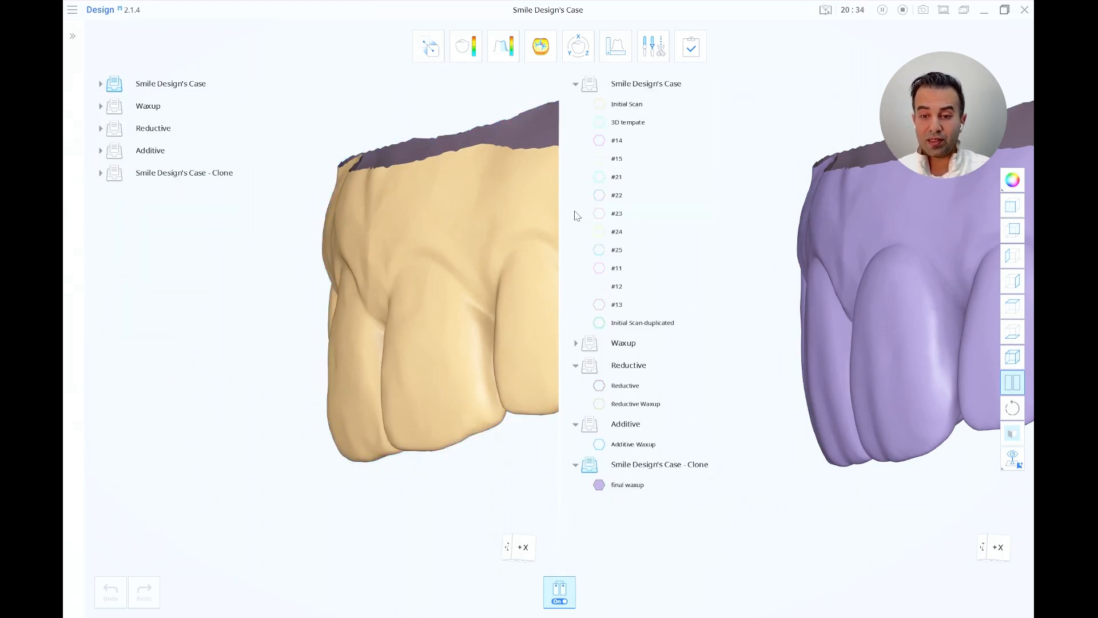
pyautogui.scroll(-2, 947, 238)
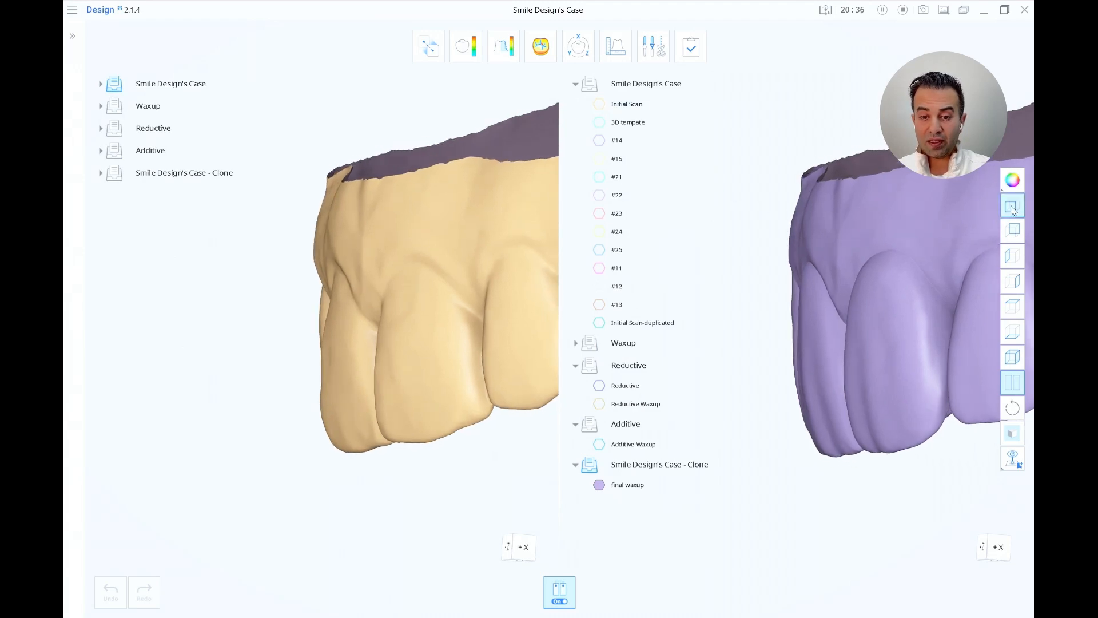
pyautogui.click(1011, 207)
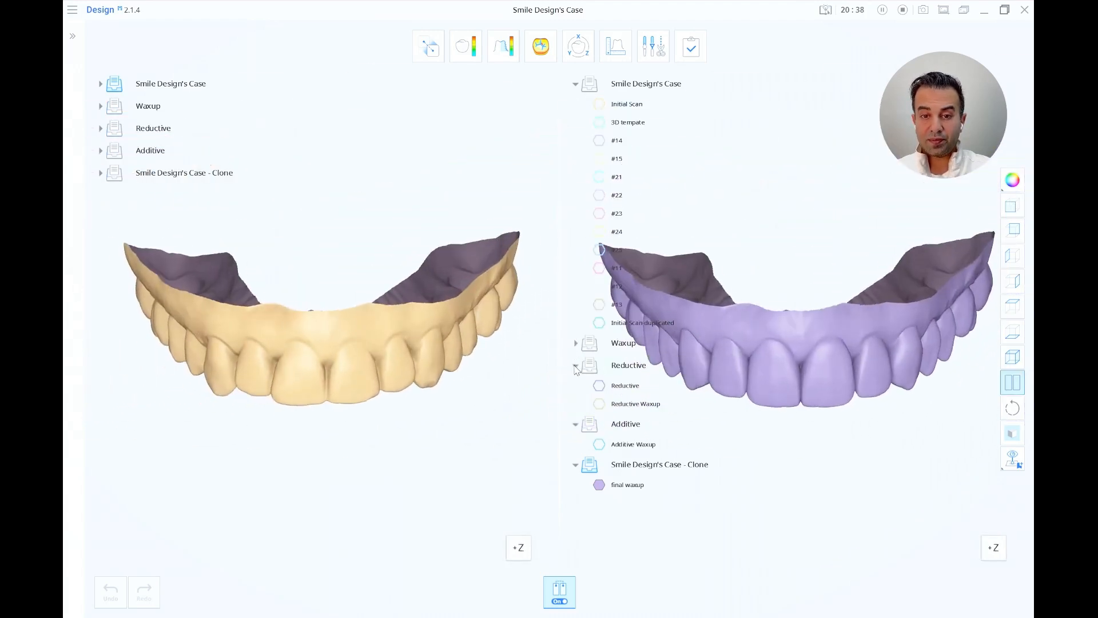
pyautogui.click(576, 365)
pyautogui.click(577, 387)
pyautogui.click(575, 410)
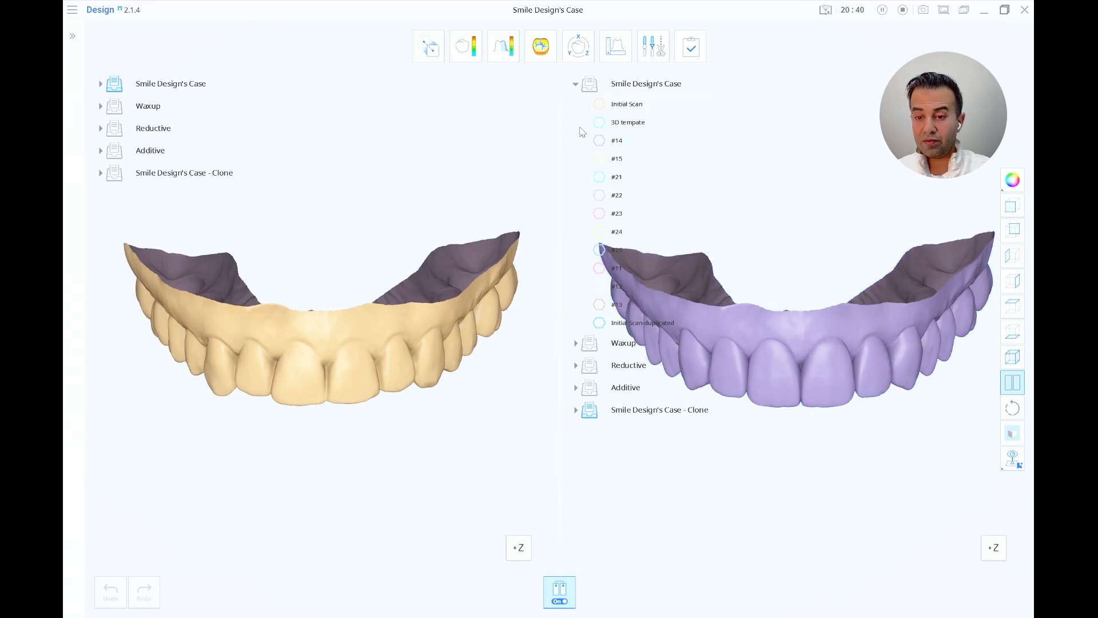
pyautogui.click(575, 84)
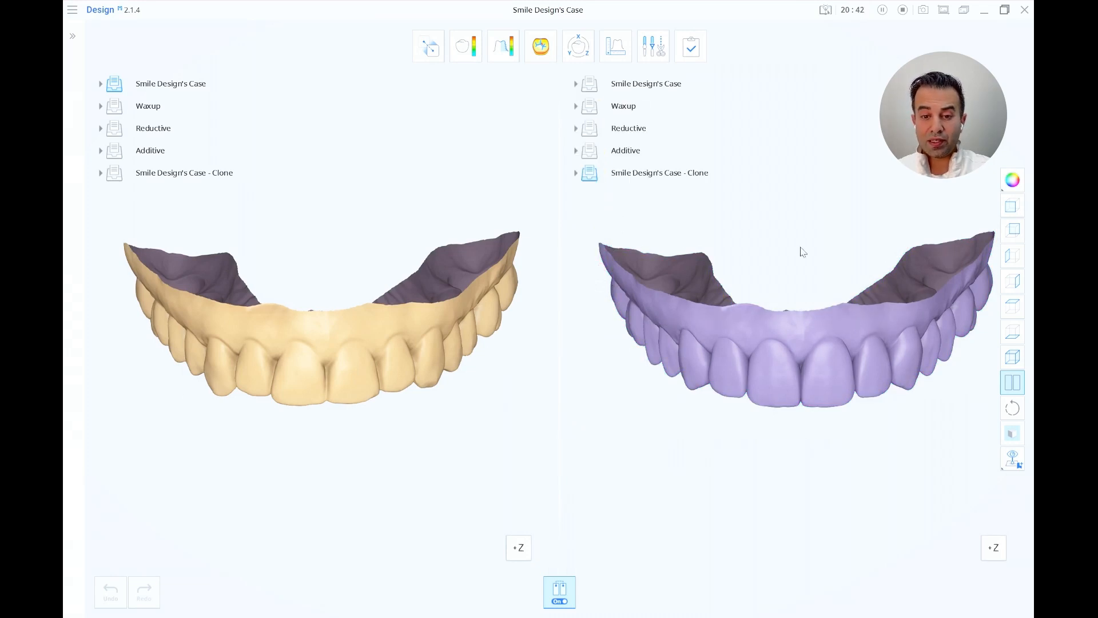
pyautogui.scroll(-2, 845, 438)
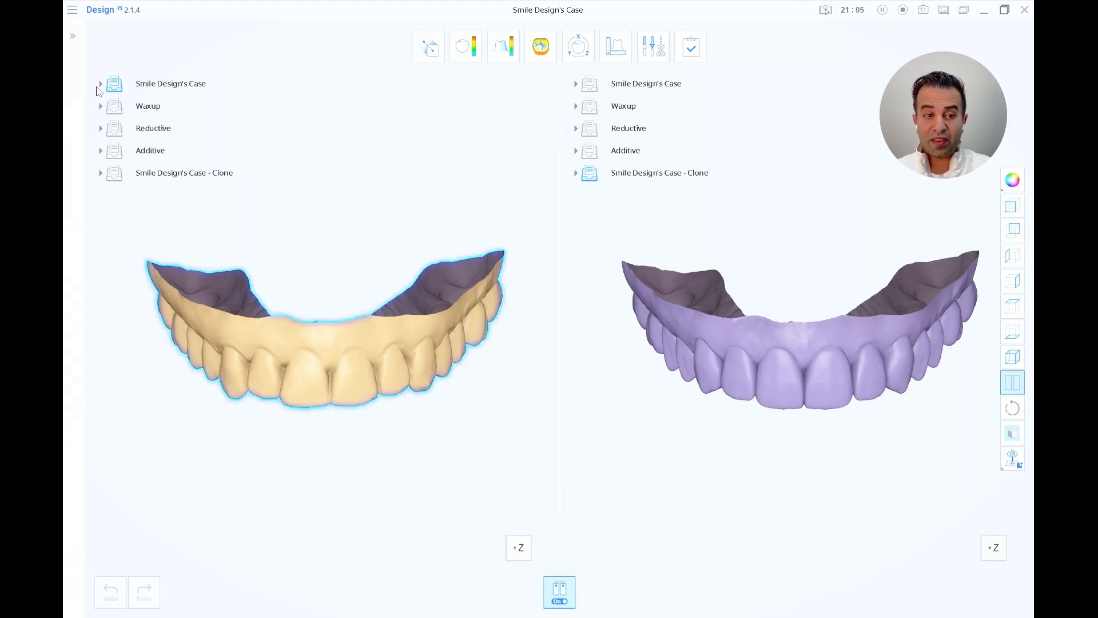
# Step: Replace the Initial Scan in the first pane with the 3D tempate and all ten teeth from #14 to #13
pyautogui.click(101, 84)
pyautogui.click(124, 122)
pyautogui.moveTo(143, 125)
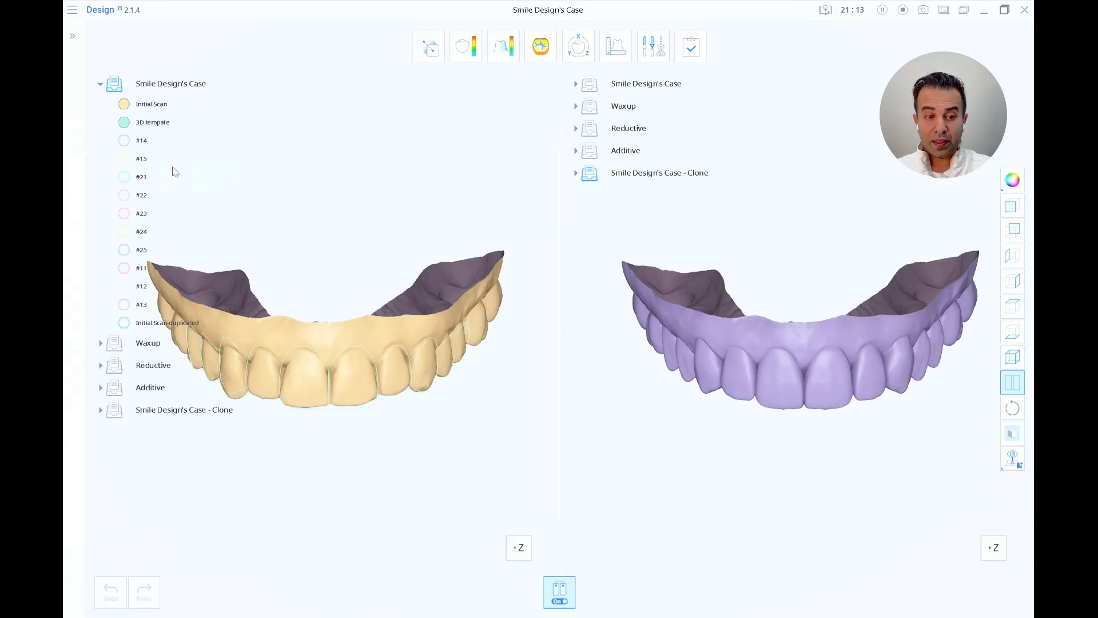
pyautogui.moveTo(125, 170); pyautogui.dragTo(125, 304)
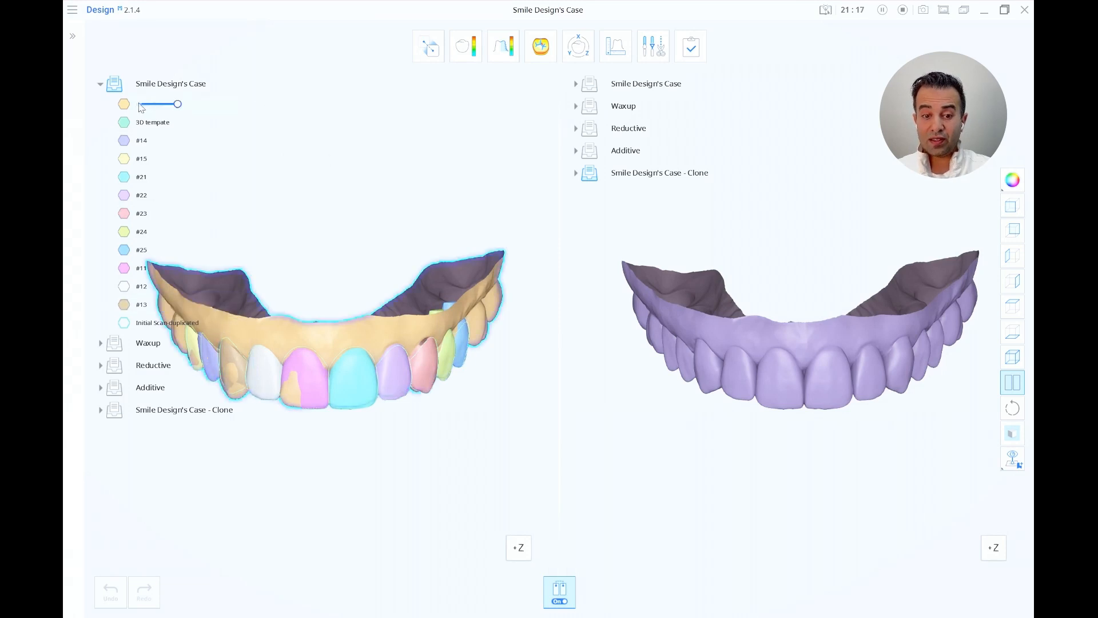
pyautogui.click(124, 104)
pyautogui.scroll(3, 352, 430)
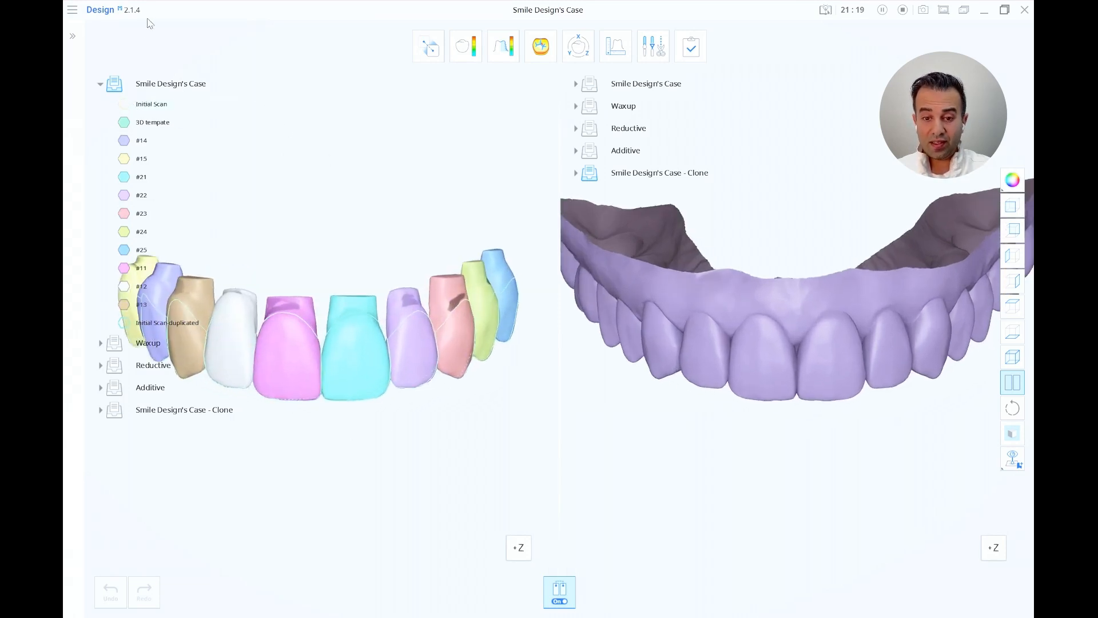
pyautogui.moveTo(161, 124)
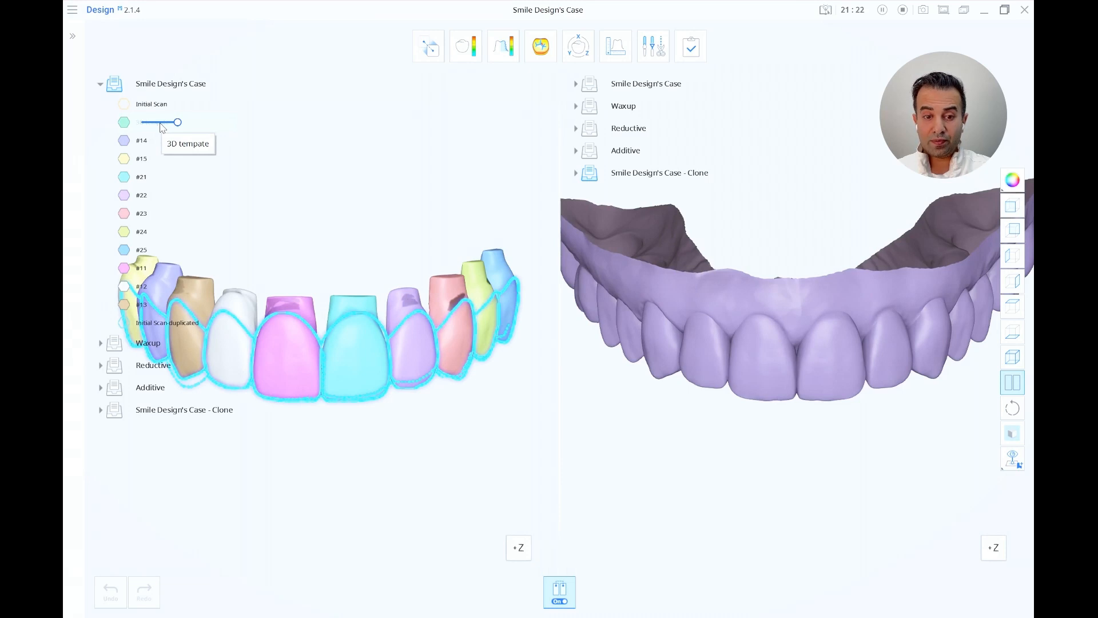
pyautogui.scroll(-3, 372, 167)
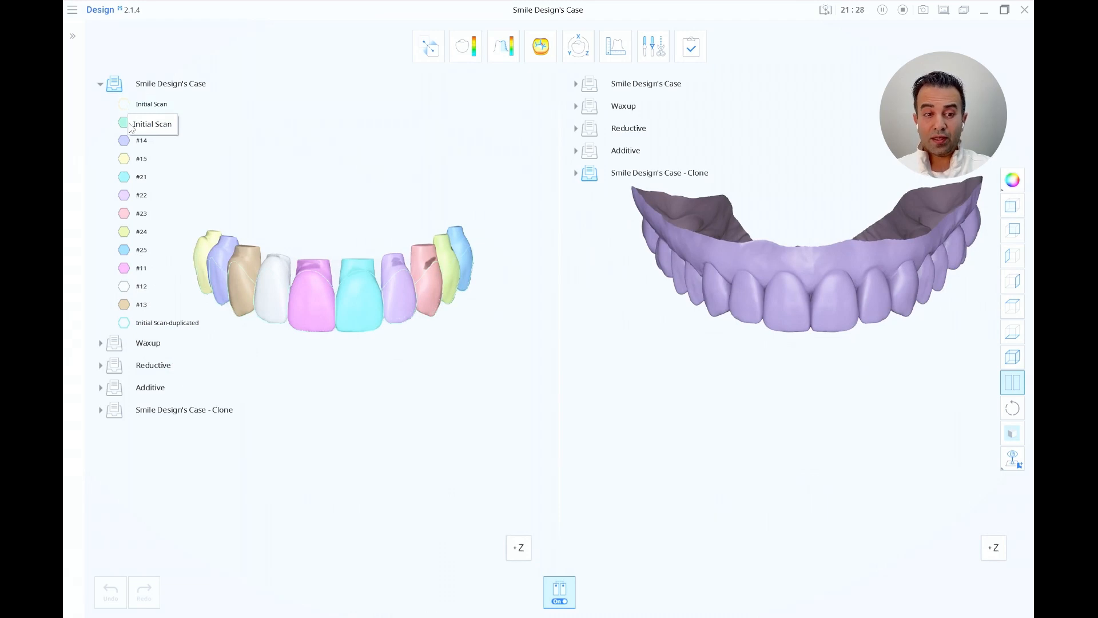
# Step: Compare the 3D tempate with and without the ten teeth, ending with only it and the Initial Scan in the first pane, seen frontally
pyautogui.moveTo(125, 141); pyautogui.dragTo(129, 300)
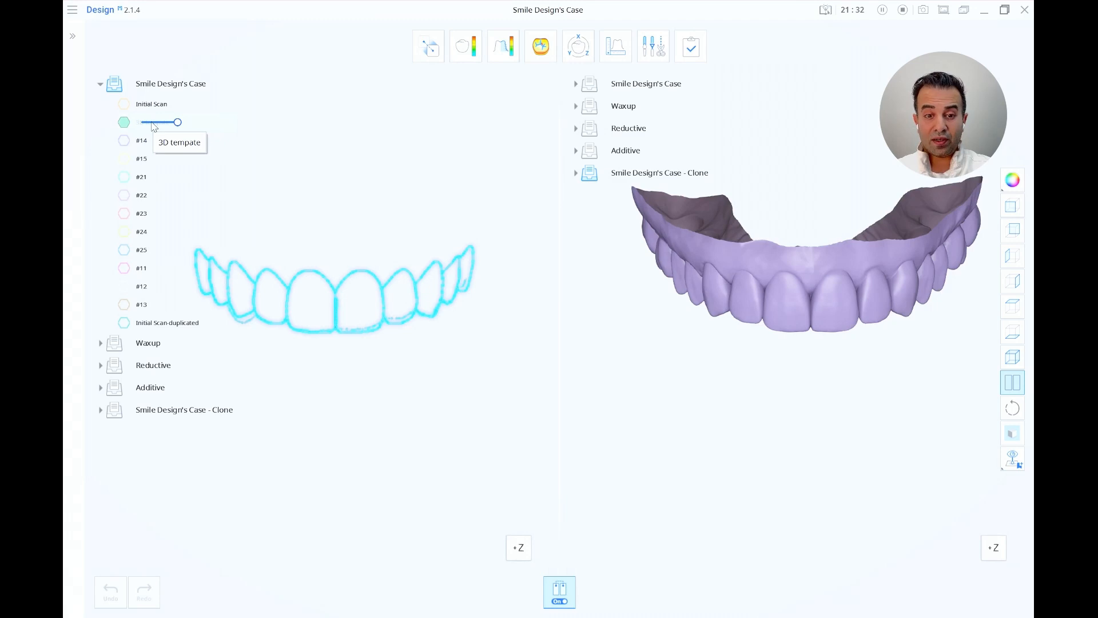
pyautogui.moveTo(127, 143); pyautogui.dragTo(128, 304)
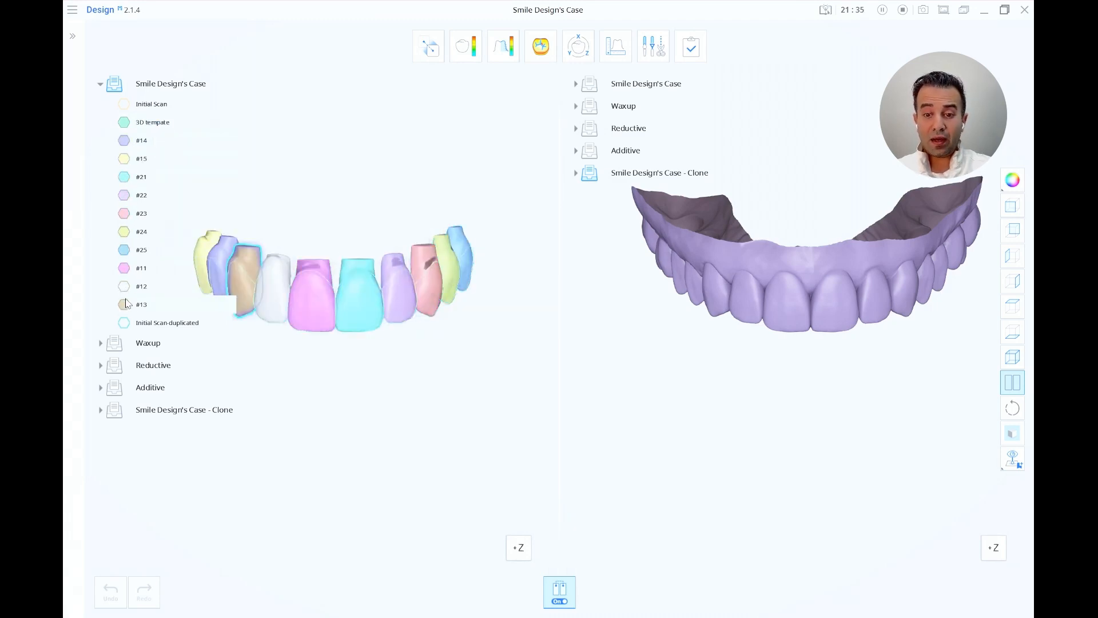
pyautogui.click(123, 104)
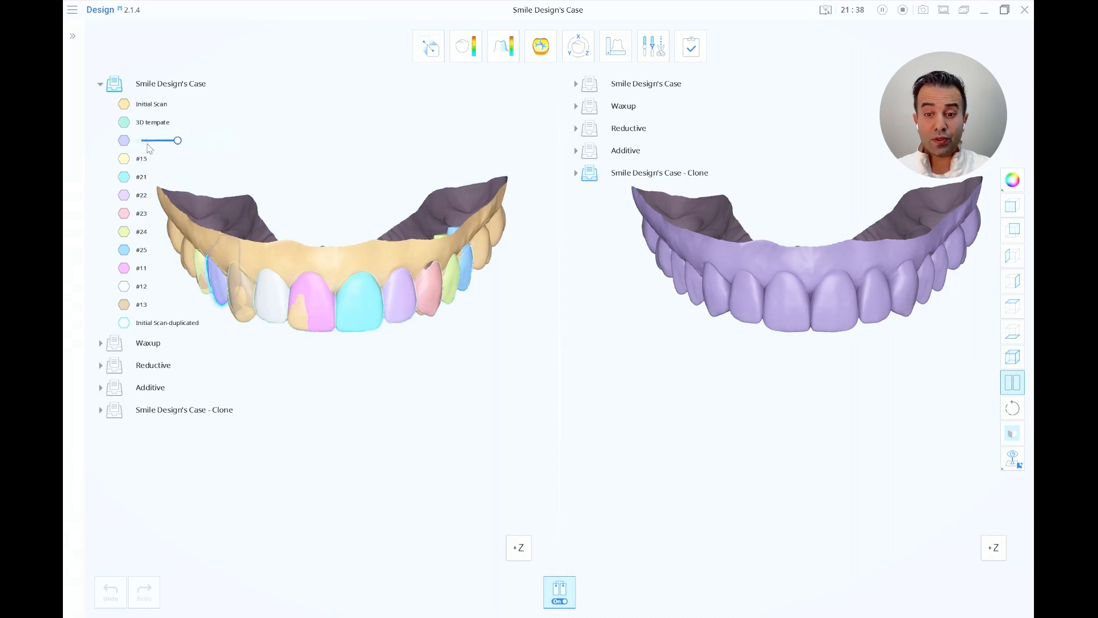
pyautogui.moveTo(121, 142); pyautogui.dragTo(123, 302)
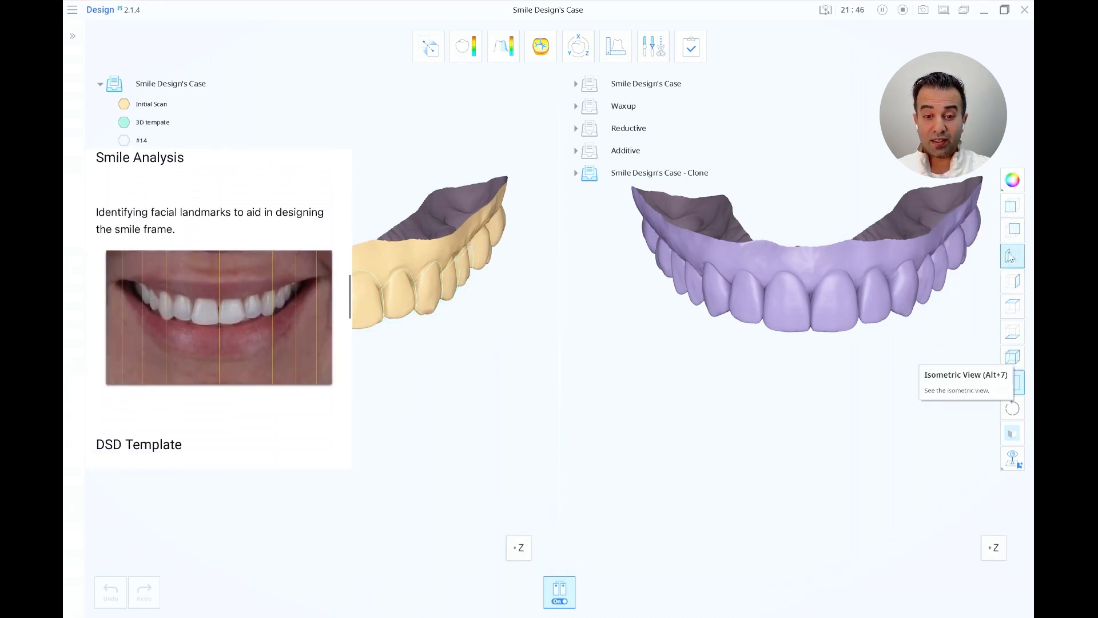
pyautogui.click(1011, 206)
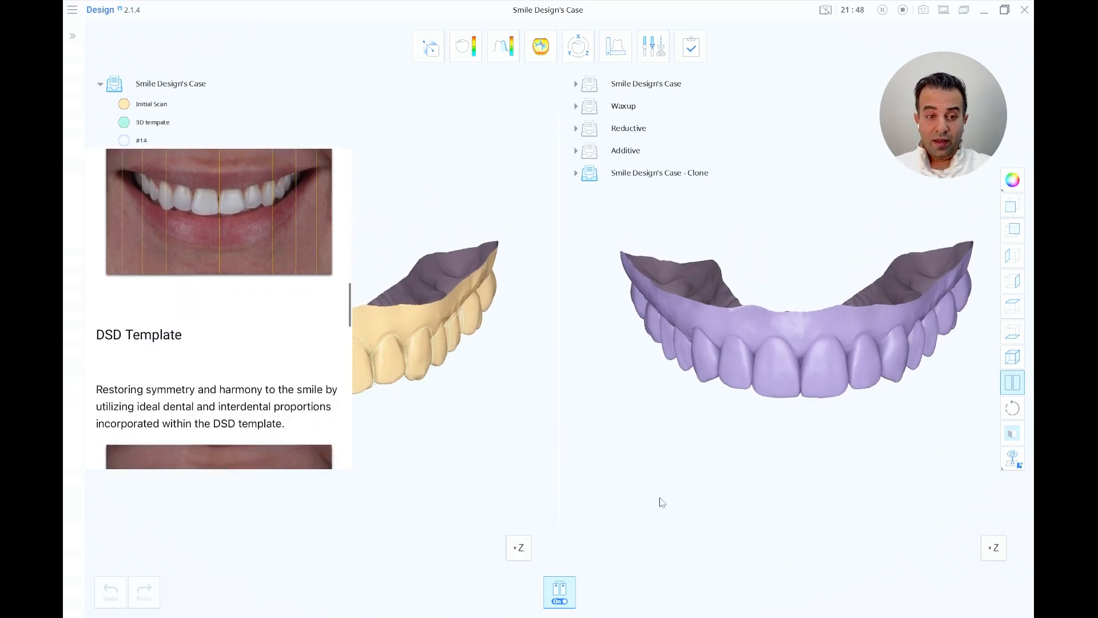
# Step: Return to a single view and overlay the Initial Scan, 3D tempate and final waxup
pyautogui.click(1013, 383)
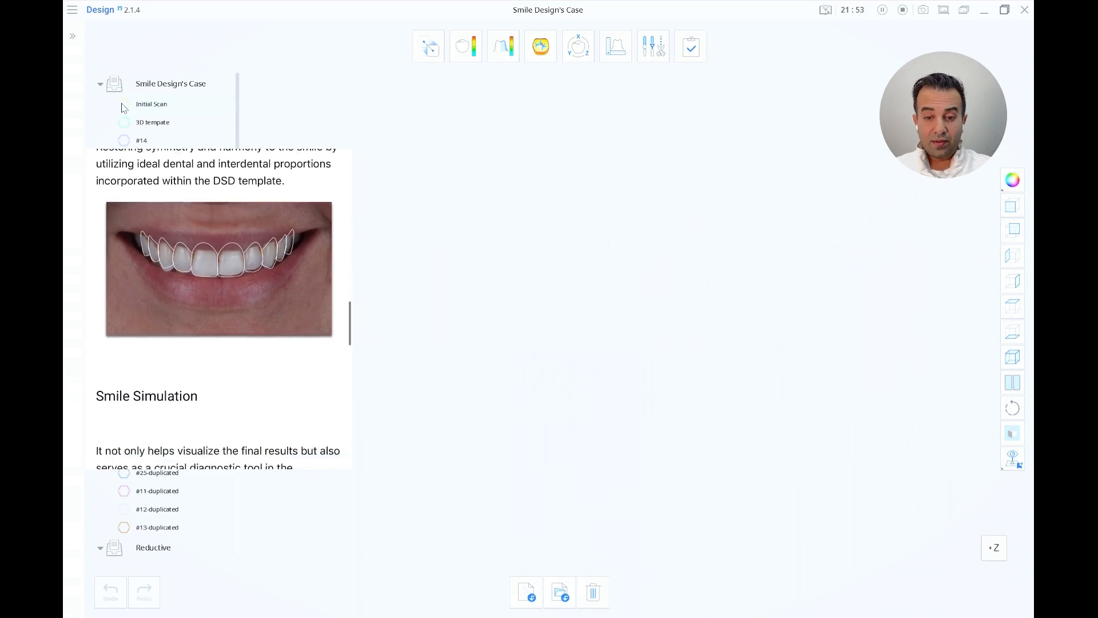
pyautogui.scroll(-5, 140, 472)
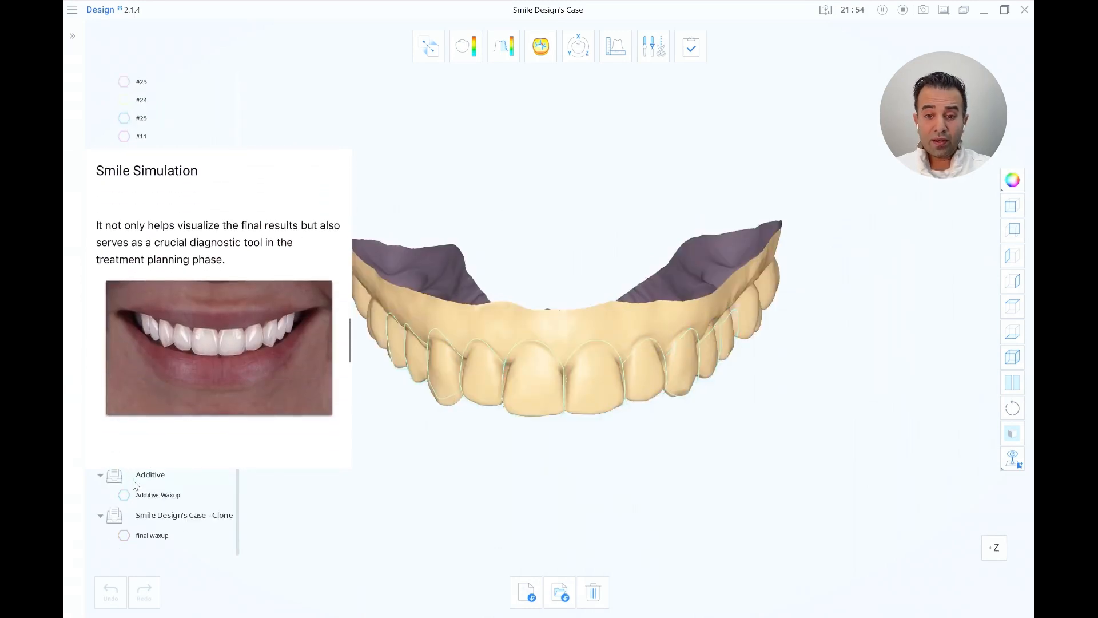
pyautogui.click(124, 535)
pyautogui.scroll(2, 564, 476)
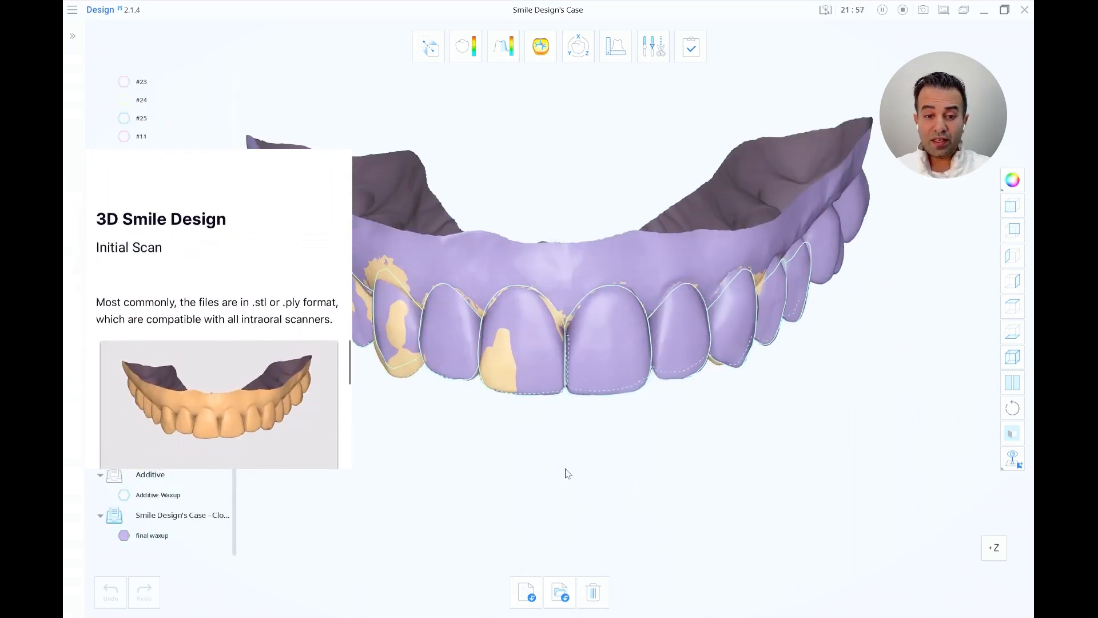
pyautogui.scroll(2, 633, 481)
pyautogui.scroll(1, 690, 467)
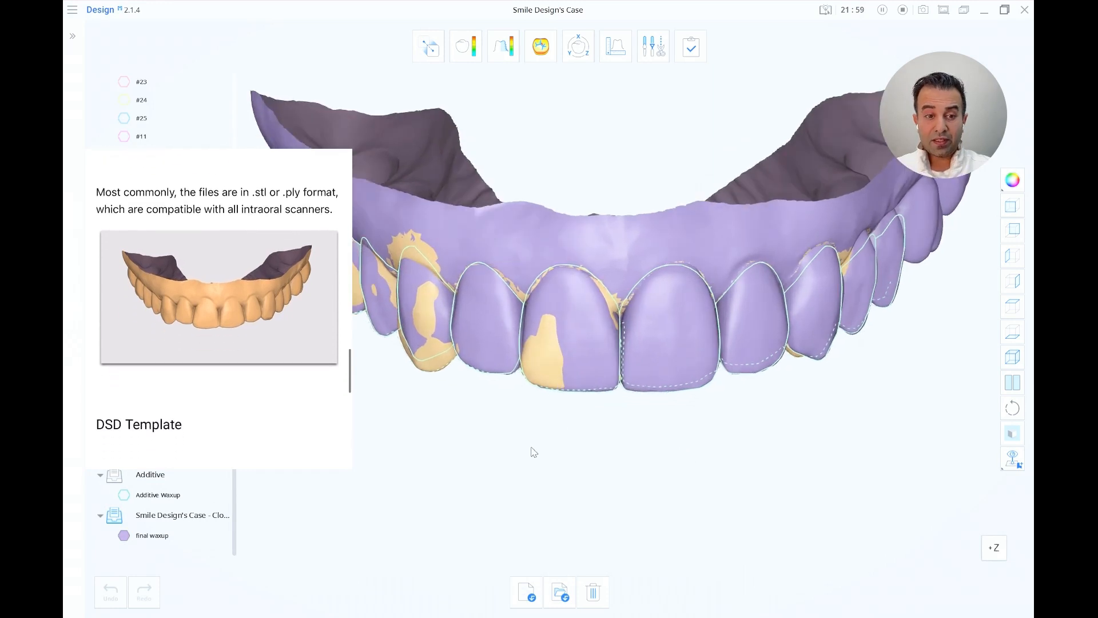
# Step: Hide the Initial Scan and final waxup, and show teeth #14 to #13 together with the 3D tempate outlines
pyautogui.scroll(8, 166, 320)
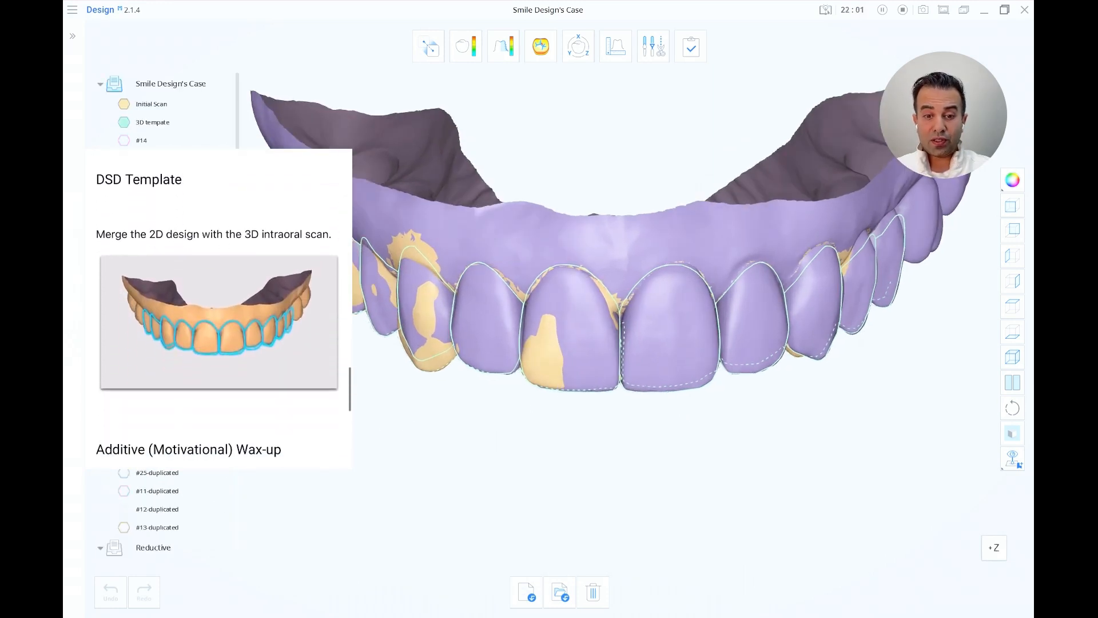
pyautogui.click(124, 105)
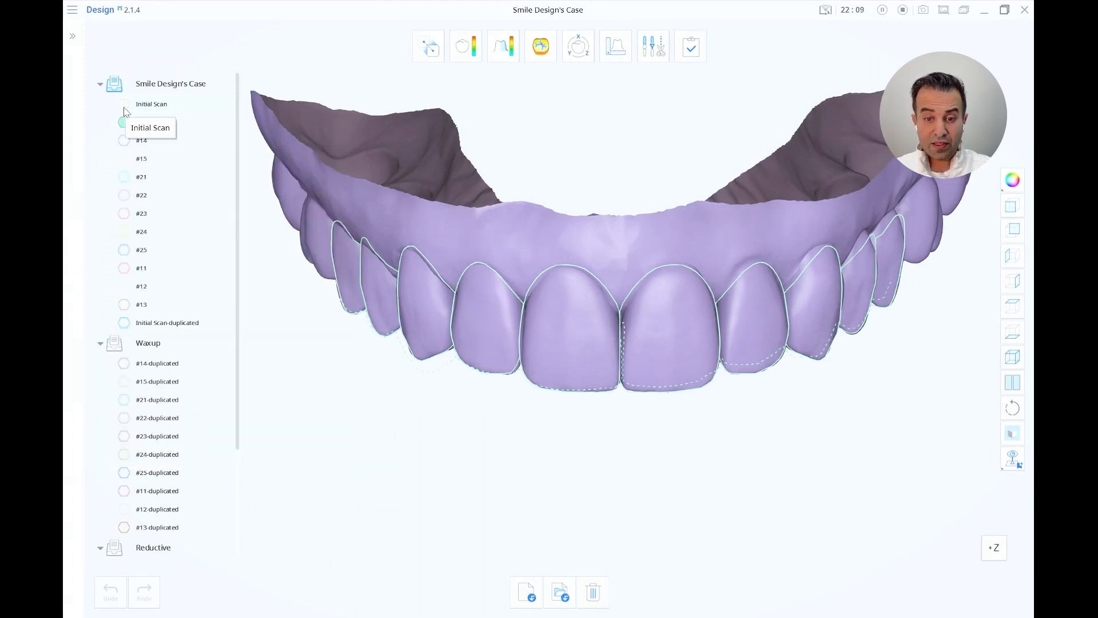
pyautogui.scroll(-3, 127, 240)
pyautogui.click(125, 536)
pyautogui.click(125, 536)
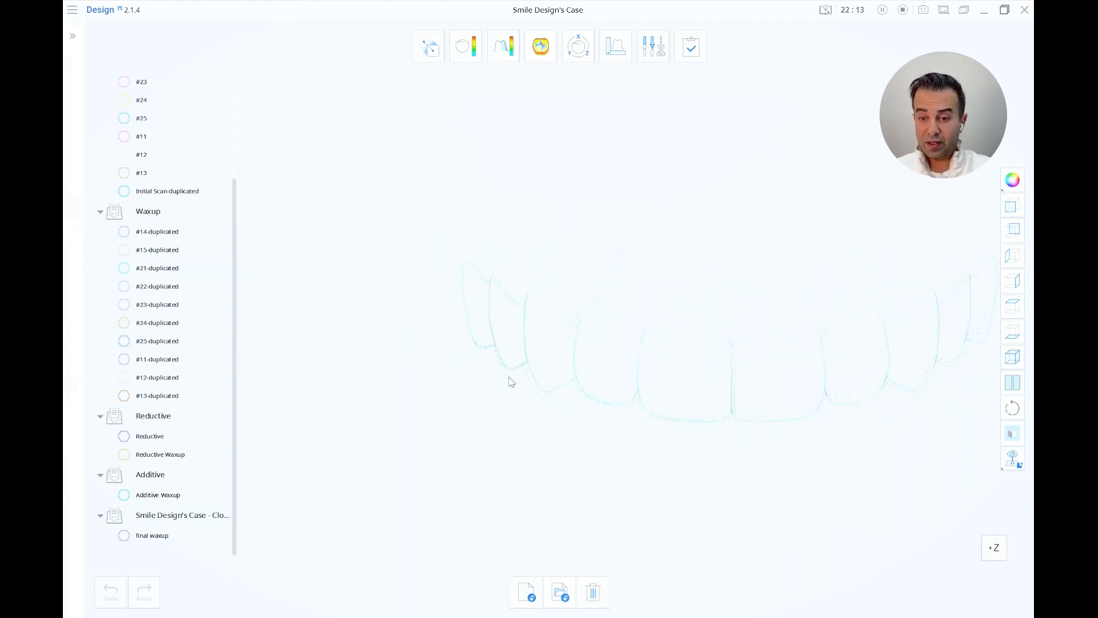
pyautogui.scroll(3, 106, 168)
pyautogui.moveTo(125, 141); pyautogui.dragTo(121, 283)
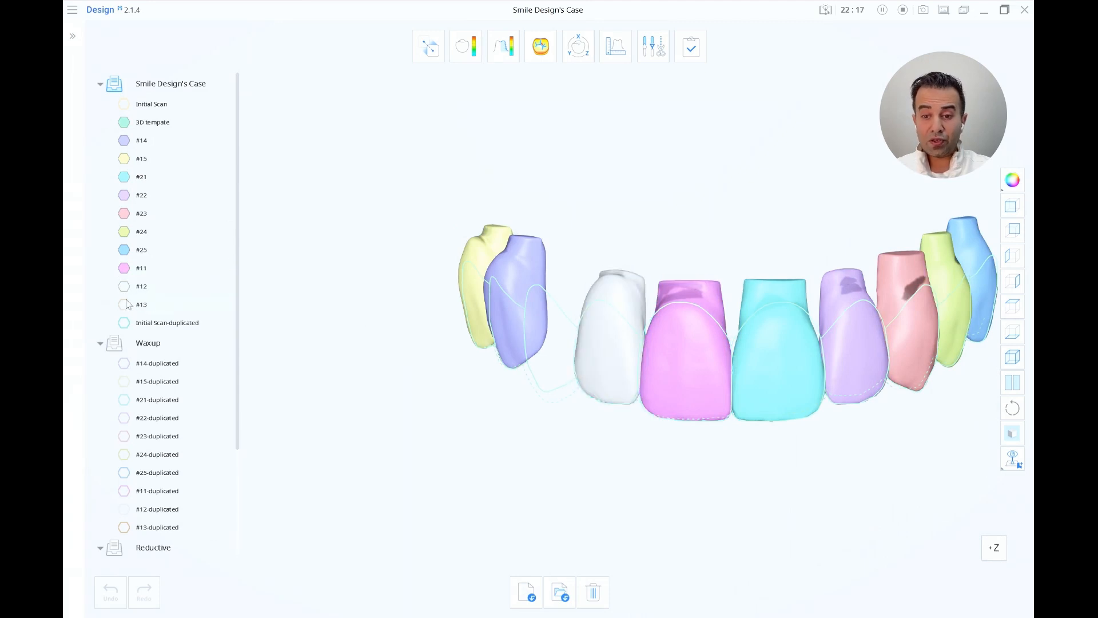
pyautogui.click(125, 304)
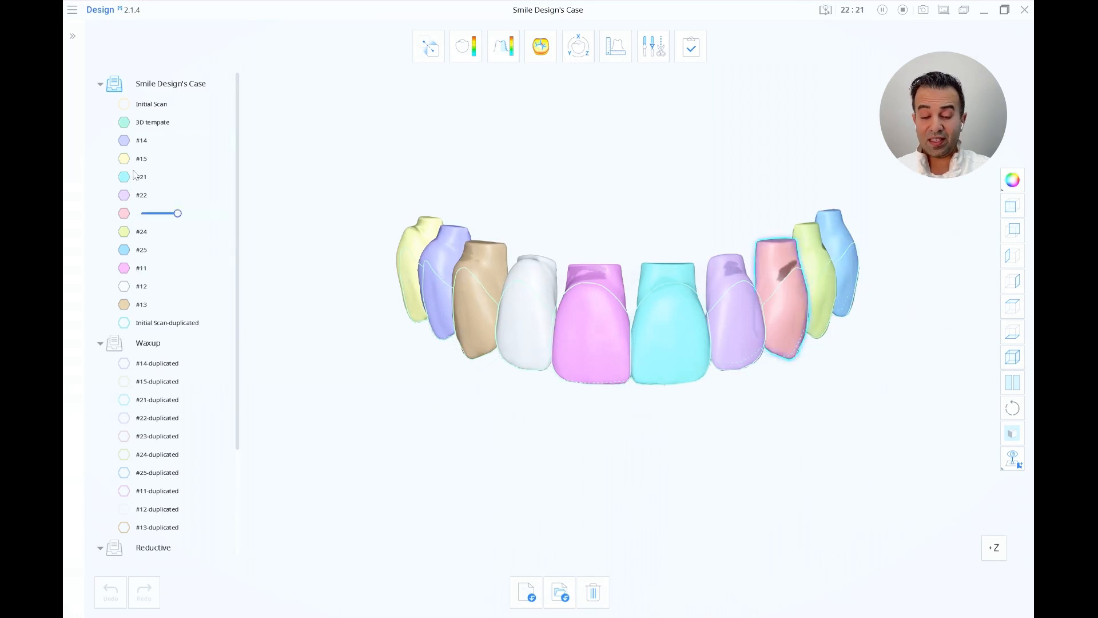
# Step: Overlay the Initial Scan and final waxup, with the ten teeth and the 3D tempate hidden
pyautogui.click(124, 105)
pyautogui.moveTo(124, 142); pyautogui.dragTo(124, 299)
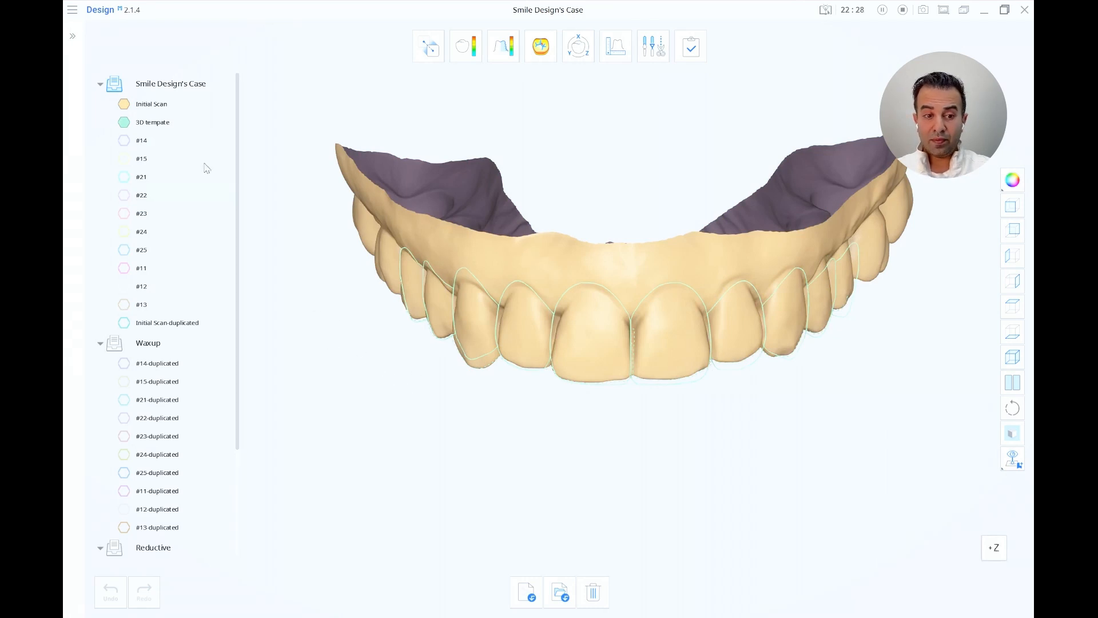
pyautogui.click(124, 123)
pyautogui.scroll(-3, 138, 257)
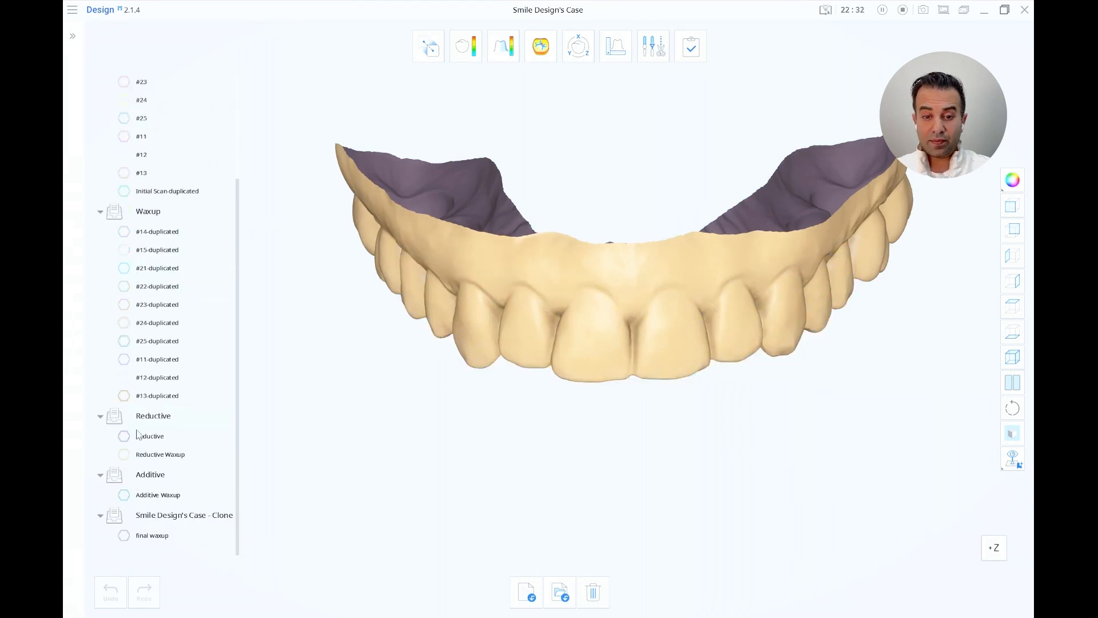
pyautogui.click(124, 535)
pyautogui.scroll(3, 118, 257)
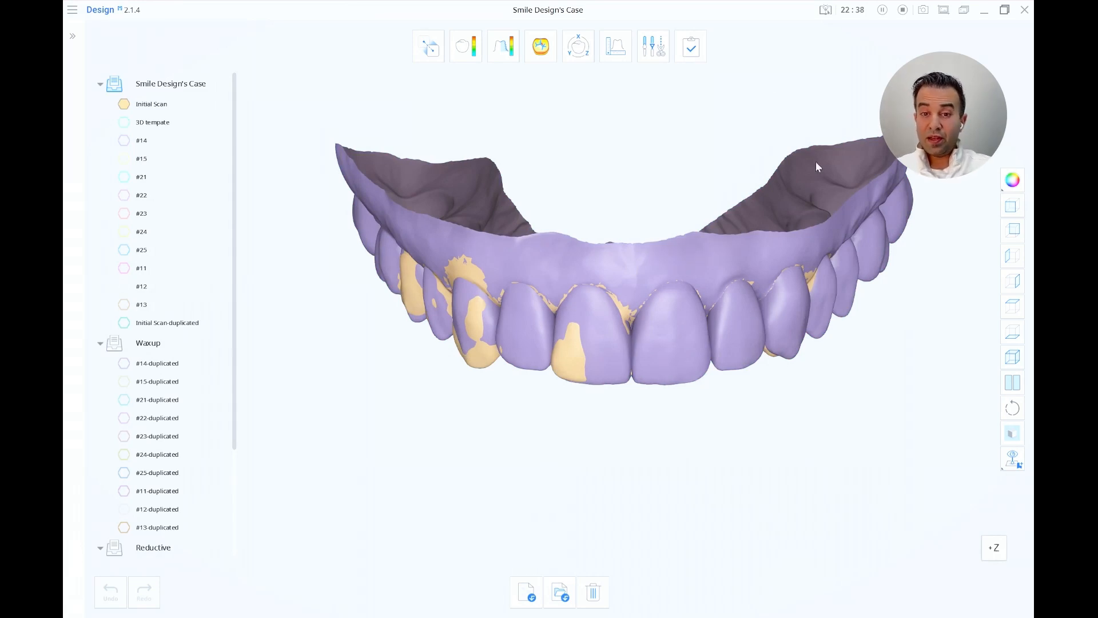
# Step: Review the save options for the 3D data, and cancel without saving
pyautogui.click(696, 50)
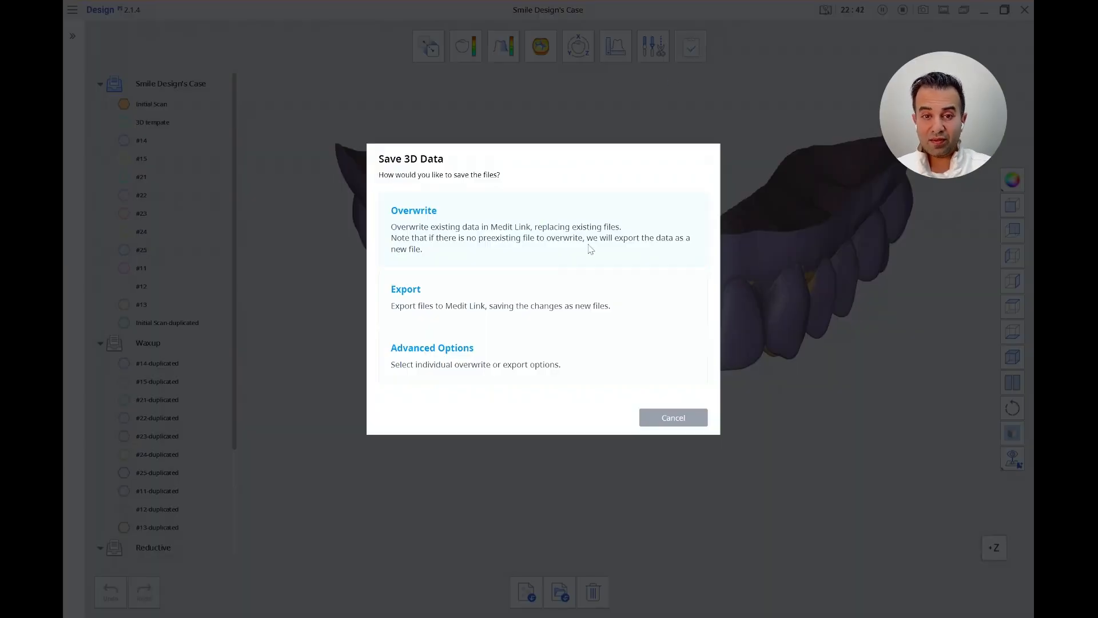
pyautogui.click(673, 418)
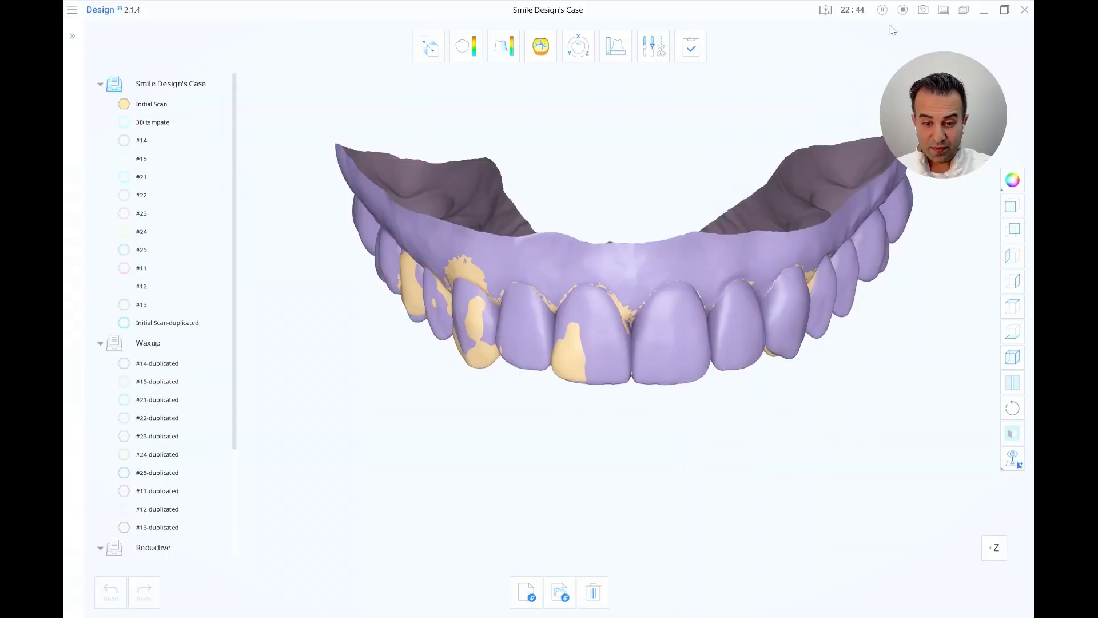
pyautogui.click(903, 10)
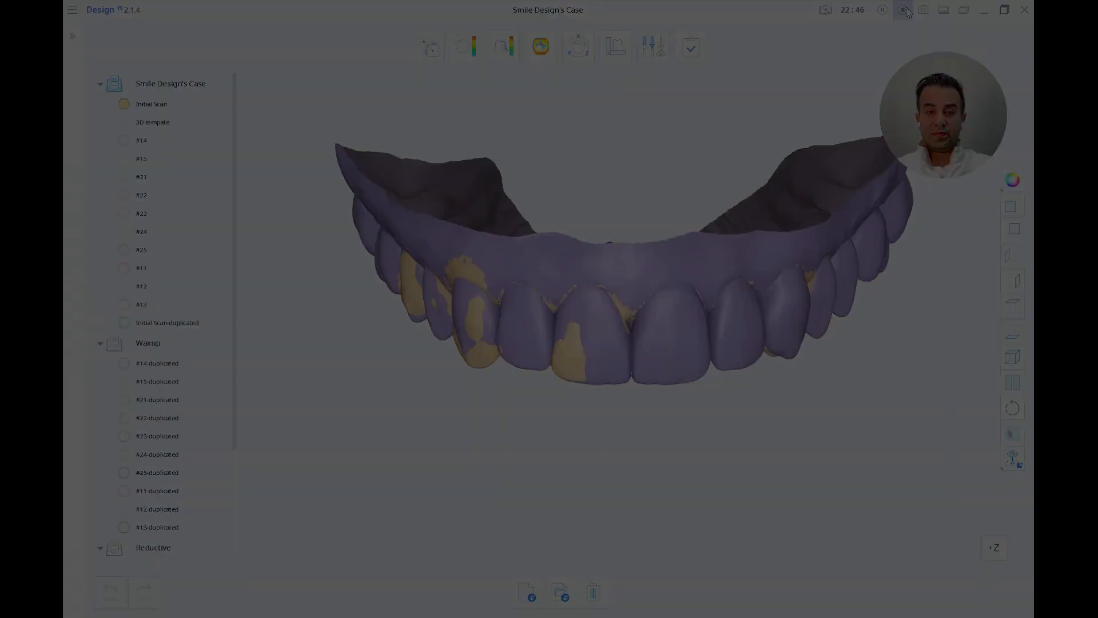